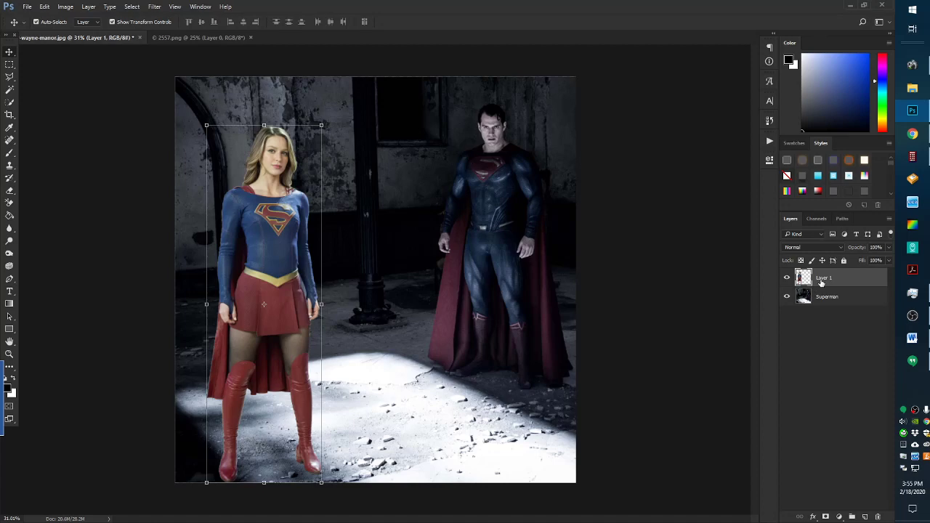
Rename Layer 1 to 'Supergirl' and nudge her slightly left in the ruined room
double_click(823, 279)
type("Supergirl")
left_click(819, 301)
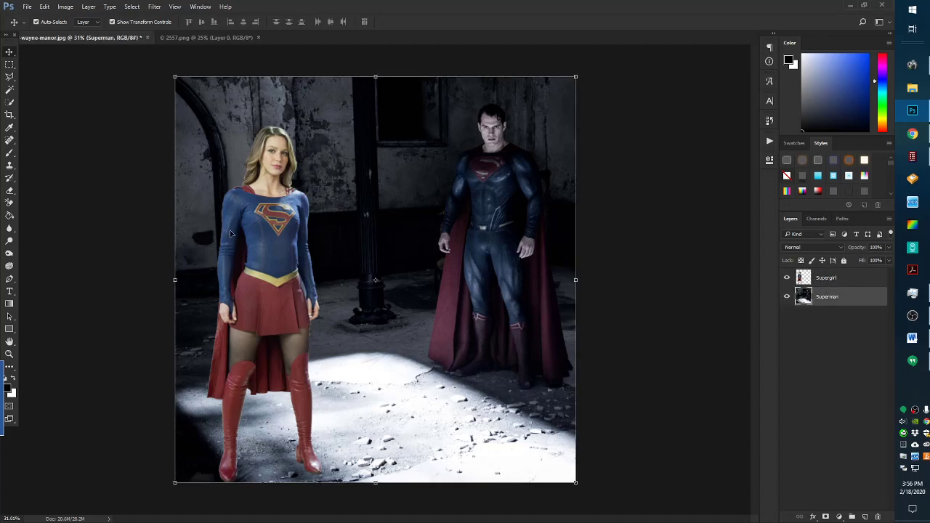
left_click_drag(270, 250, 259, 244)
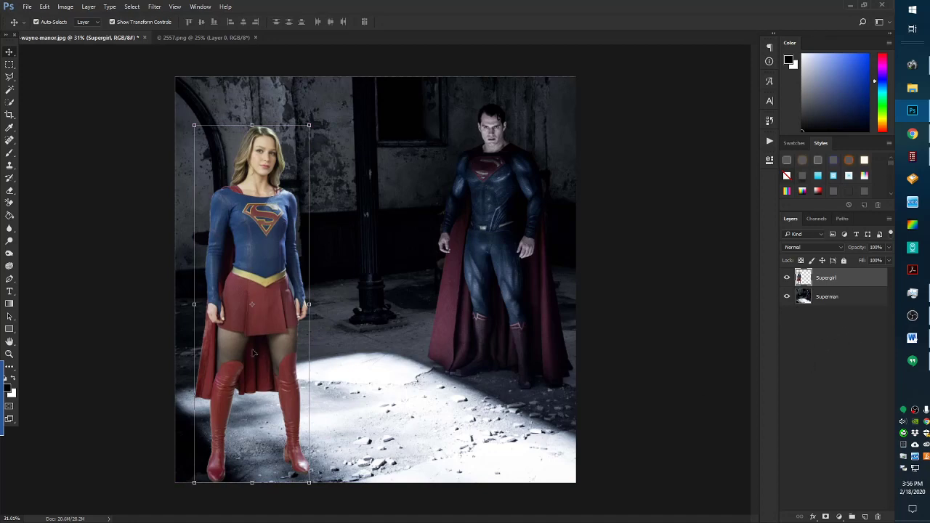
Add a clipped Hue/Saturation layer to Supergirl with Saturation -32 and Lightness -7
left_click(839, 517)
left_click(826, 399)
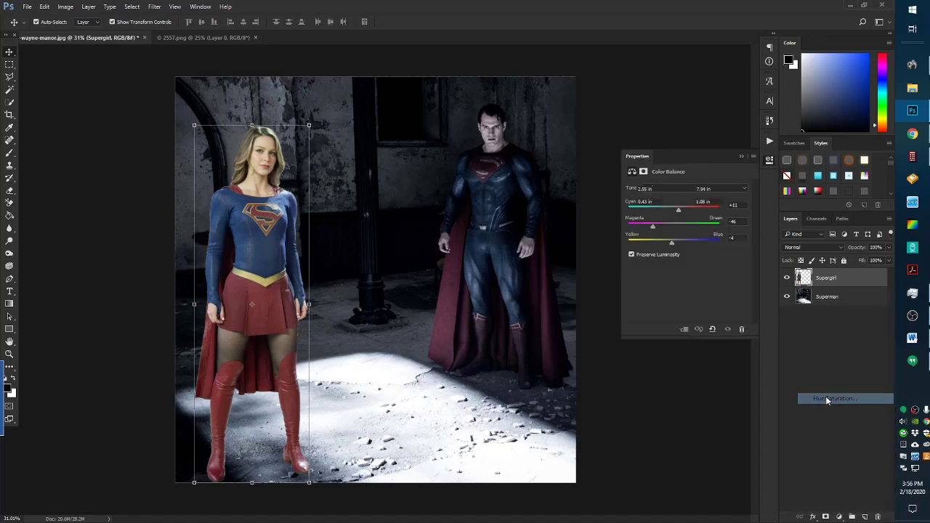
left_click(683, 329)
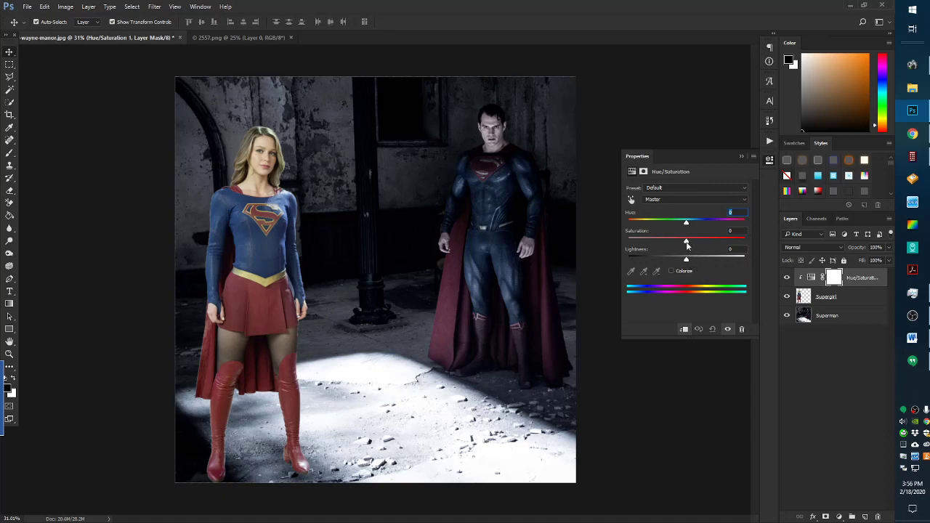
left_click_drag(690, 241, 682, 261)
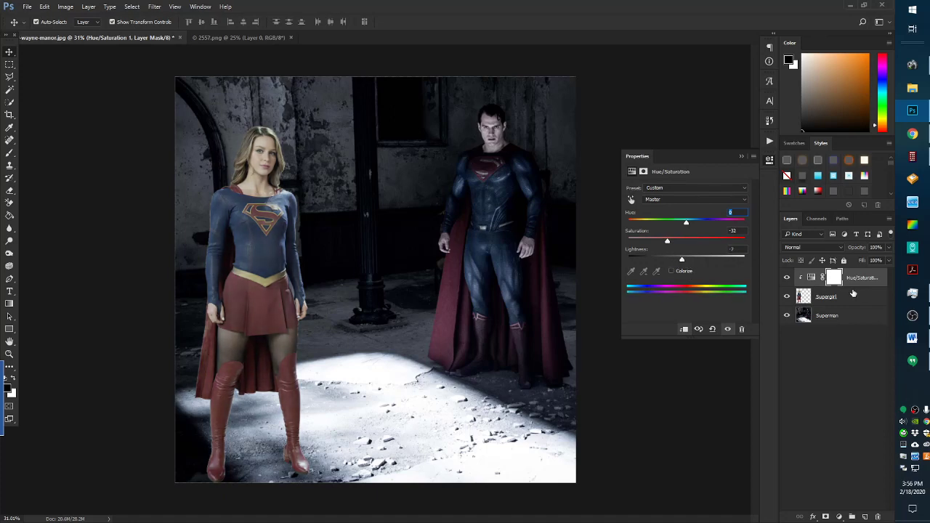
Add a clipped Levels layer to Supergirl, shifting the midtones and deepening the shadows slightly
left_click(855, 296)
left_click(835, 517)
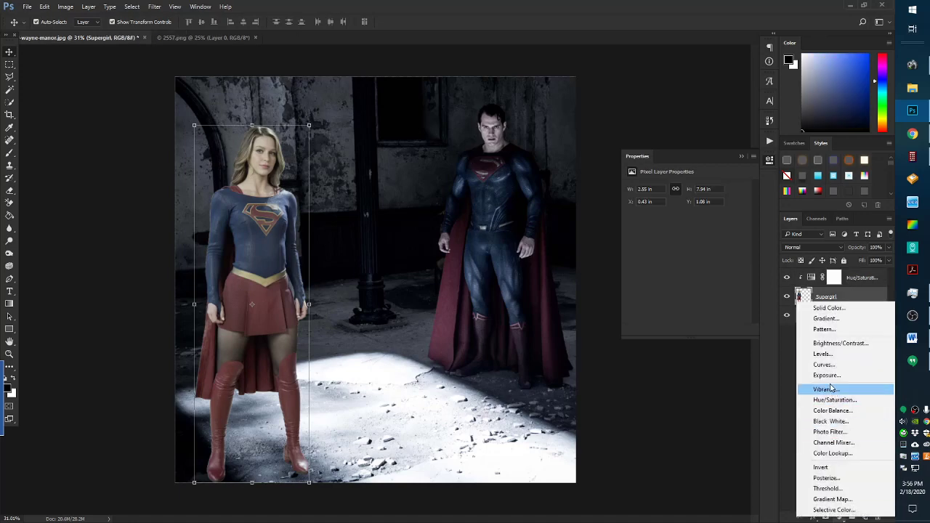
left_click(823, 354)
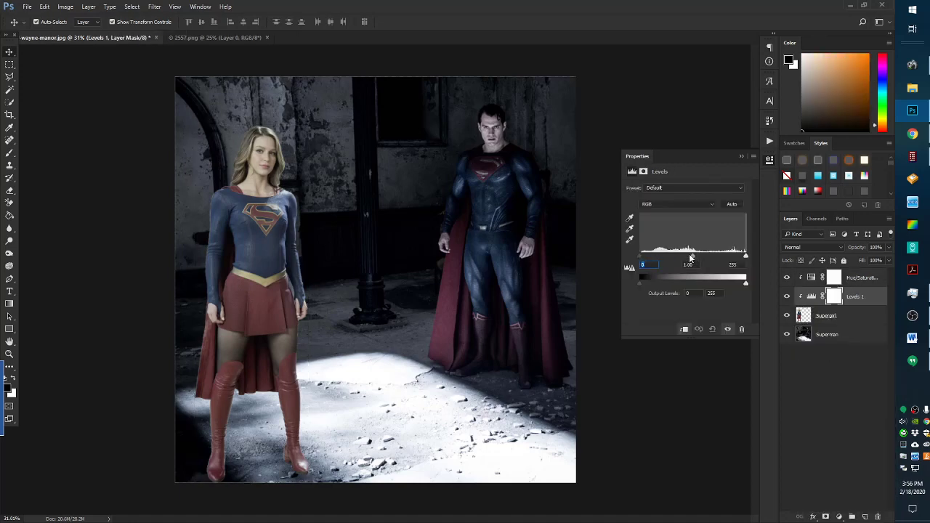
left_click_drag(691, 258, 741, 257)
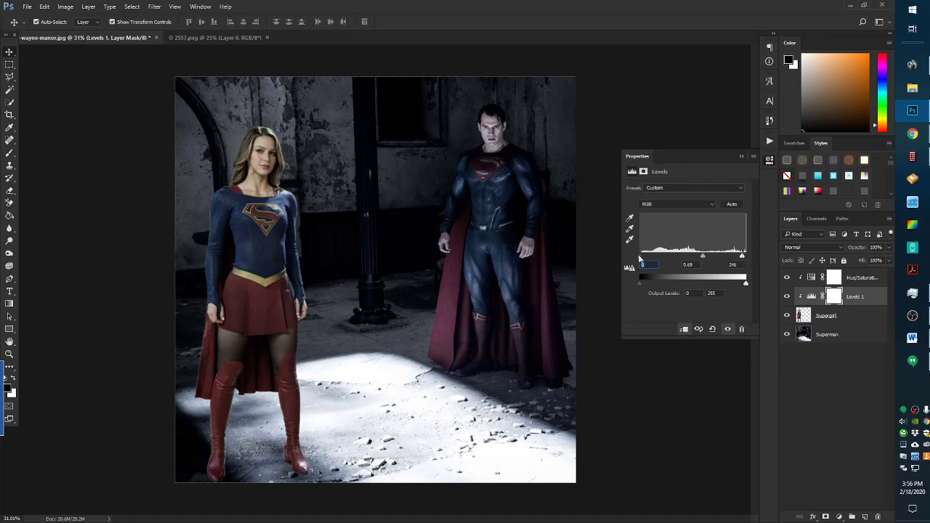
mouse_move(640, 255)
left_mouse_down()
mouse_move(651, 255)
mouse_move(642, 254)
left_mouse_up()
left_click(865, 317)
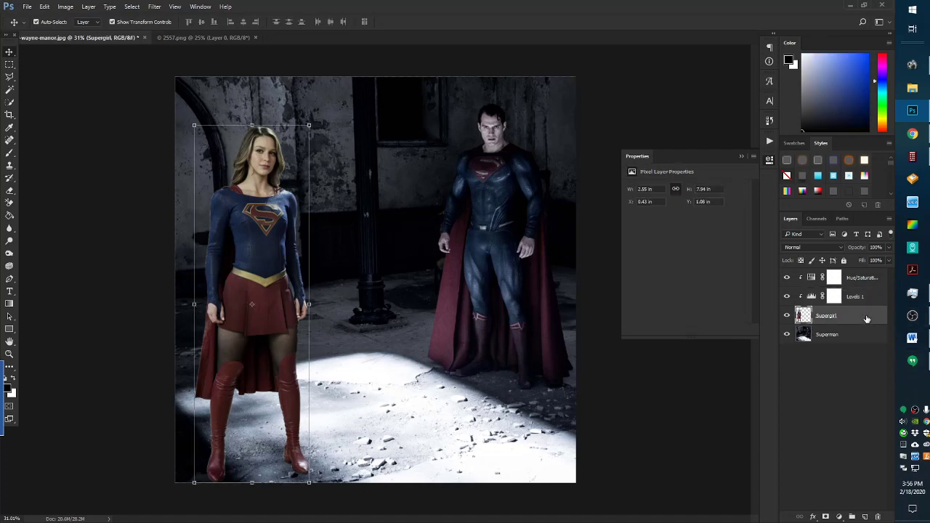
left_click(865, 277)
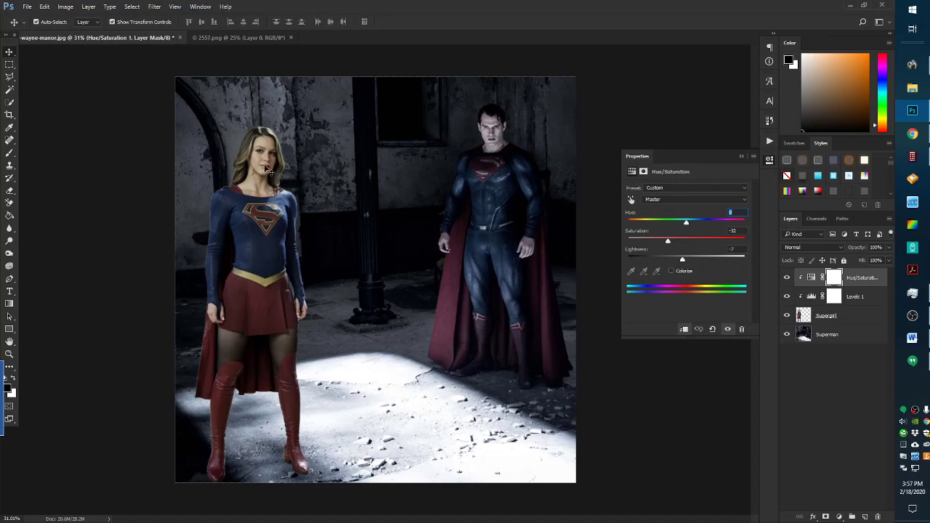
left_click(831, 335)
Warm Superman with a clipped Color Balance layer: midtones Red +16, Yellow -36
left_click(839, 517)
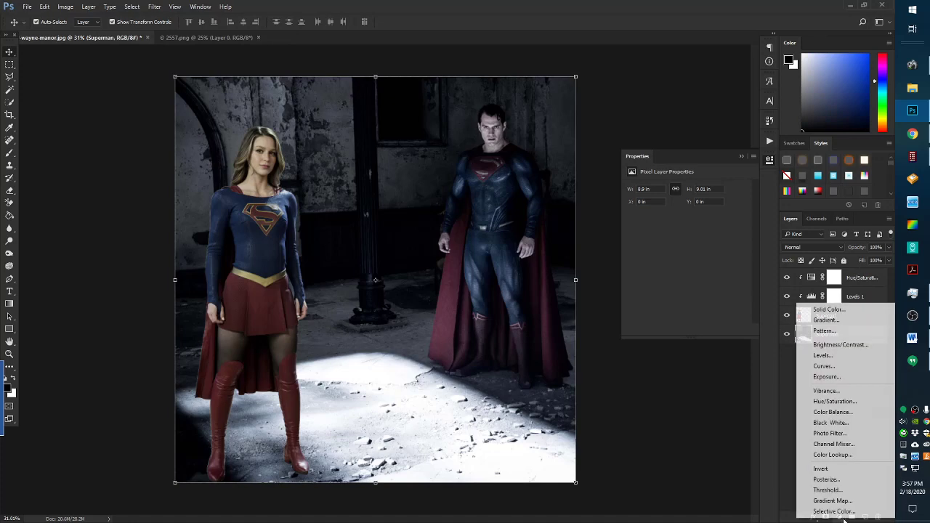
left_click(828, 412)
left_click(682, 330)
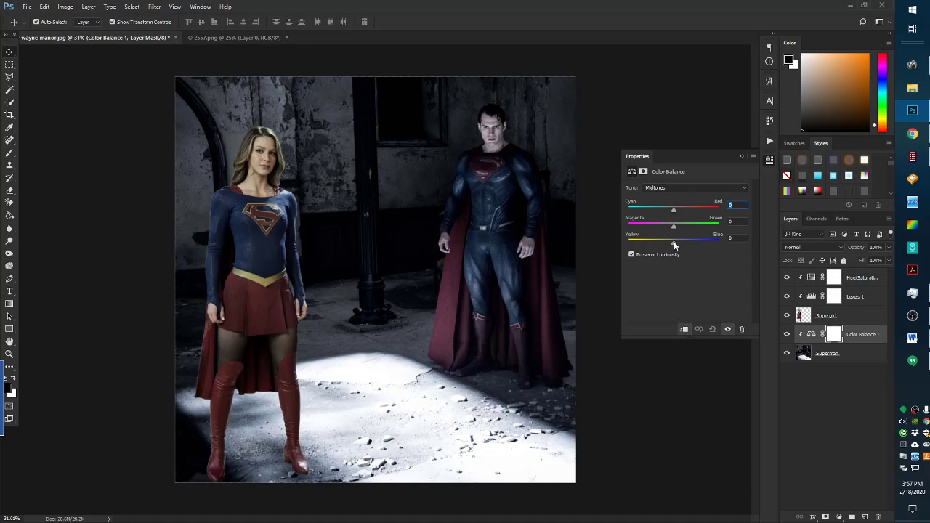
left_click_drag(673, 246, 657, 249)
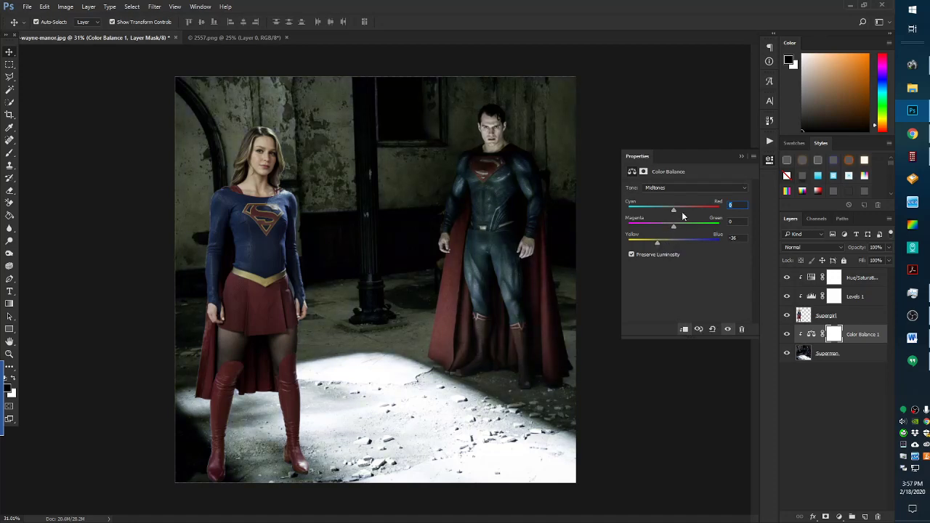
left_click_drag(674, 208, 685, 213)
left_click(806, 315)
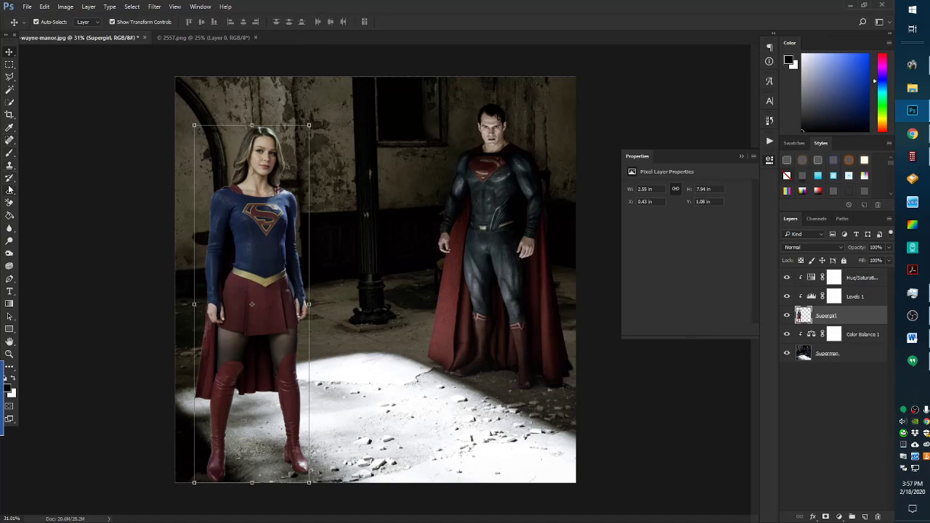
Quick-select Supergirl's blue top with an 89 px brush, keeping the edge tight along her arm
left_click(9, 101)
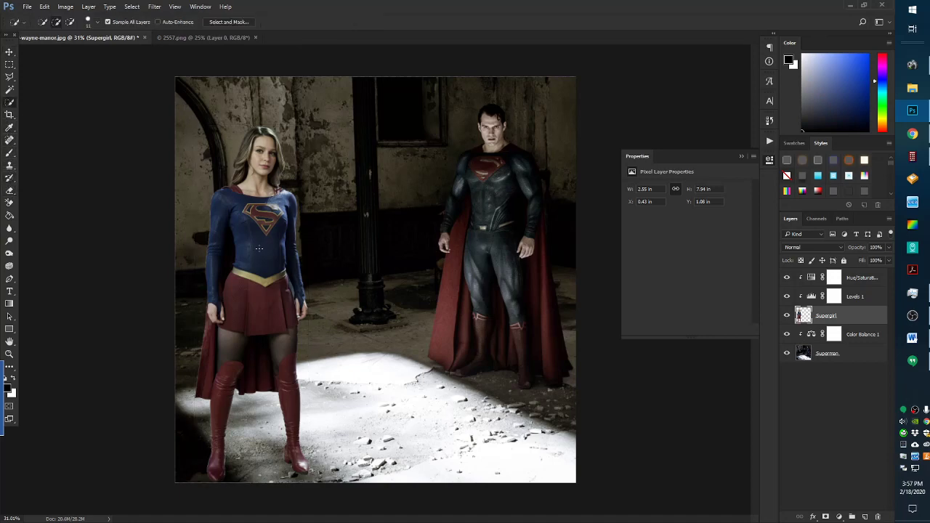
left_click(88, 22)
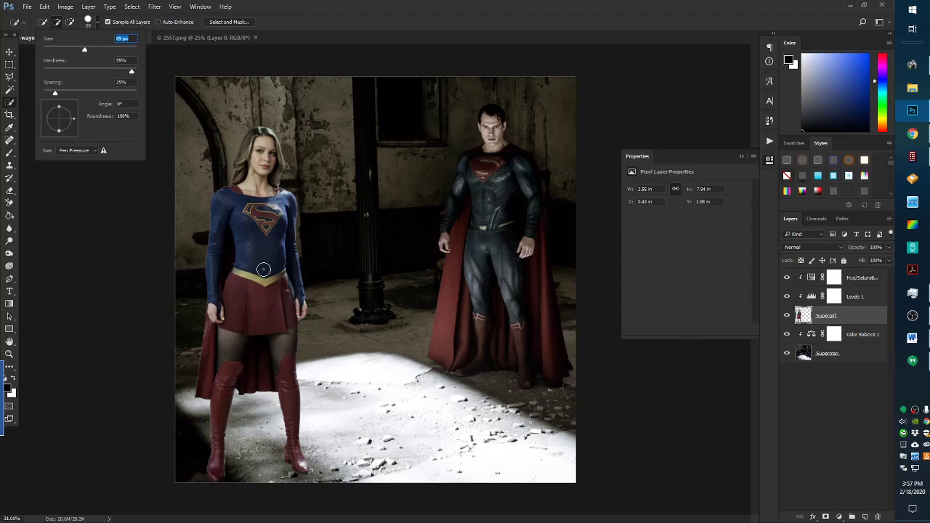
left_click(263, 269)
mouse_move(250, 243)
left_mouse_down()
mouse_move(242, 209)
mouse_move(227, 203)
mouse_move(218, 222)
mouse_move(227, 279)
mouse_move(289, 228)
mouse_move(298, 262)
left_mouse_up()
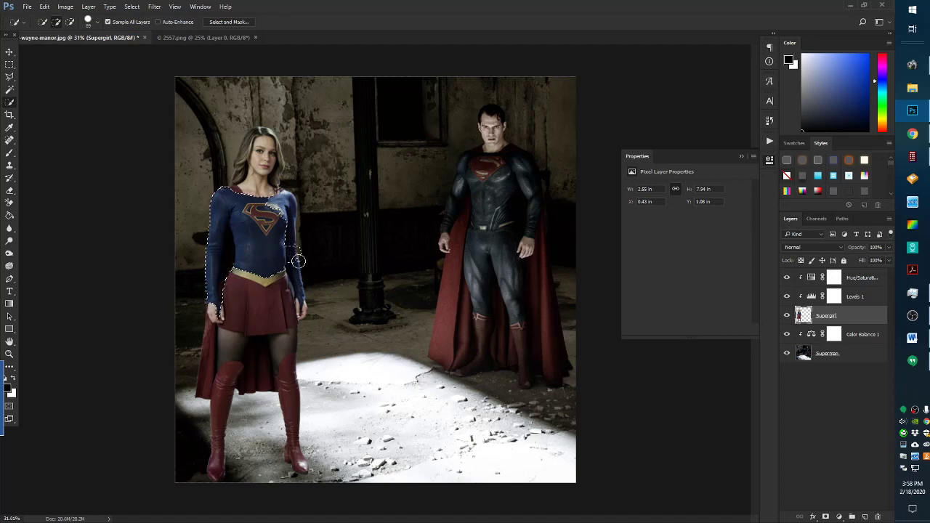
scroll(298, 262, "up", 5)
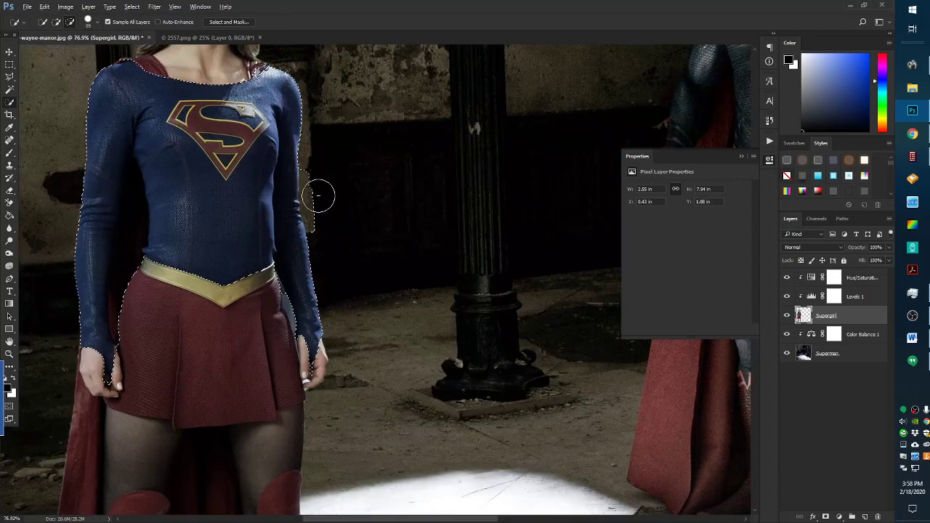
mouse_move(318, 195)
left_mouse_down()
mouse_move(315, 183)
mouse_move(324, 222)
left_mouse_up()
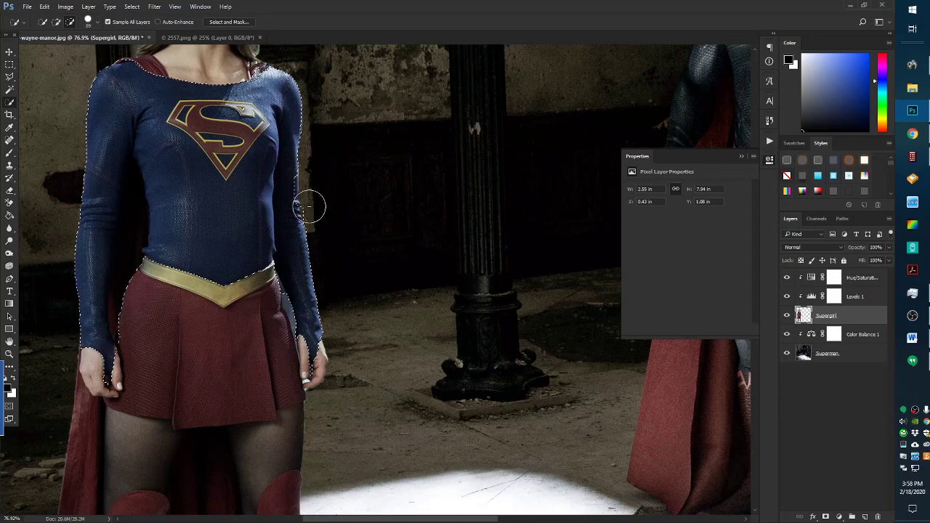
left_click_drag(283, 189, 286, 204)
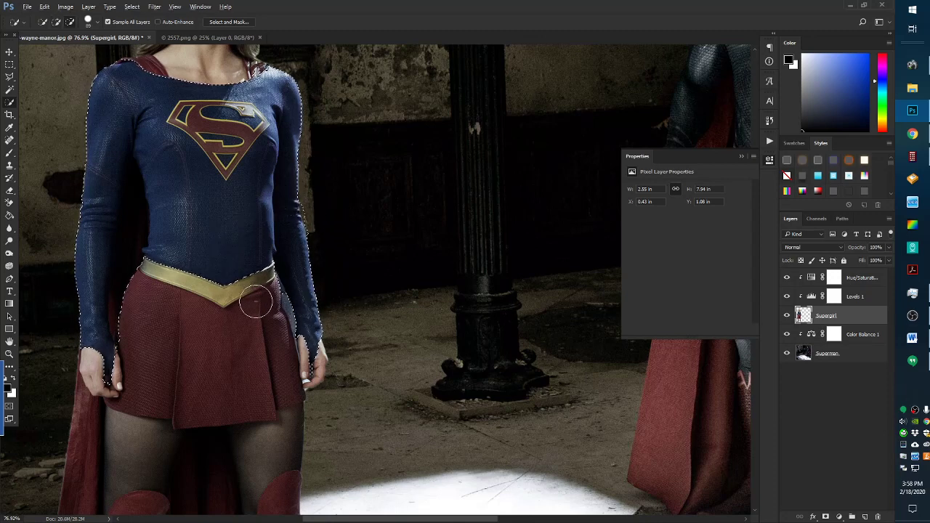
scroll(263, 303, "up", 3)
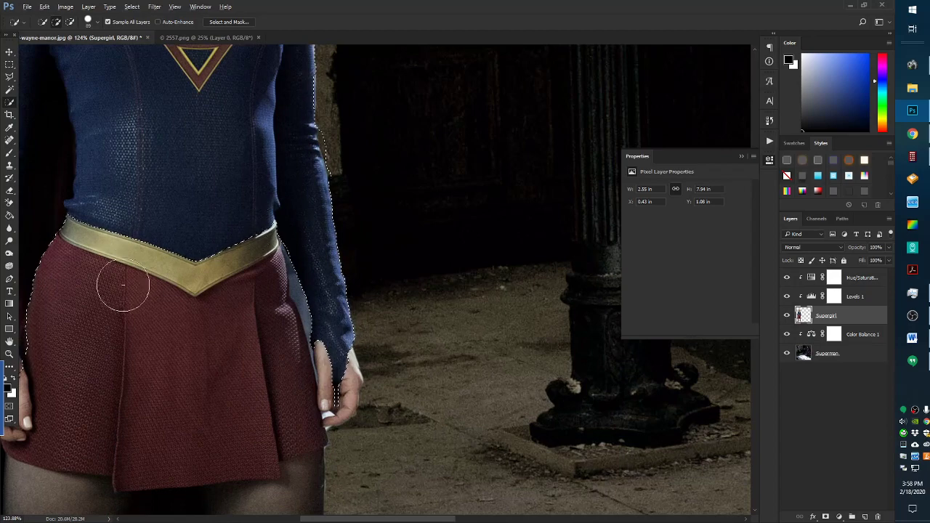
scroll(123, 285, "down", 4)
scroll(107, 168, "up", 3)
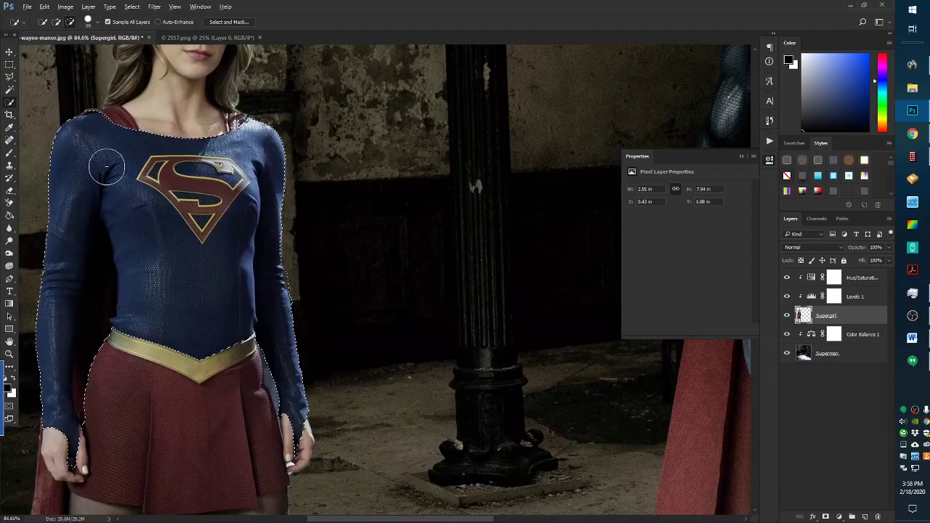
scroll(234, 122, "up", 2)
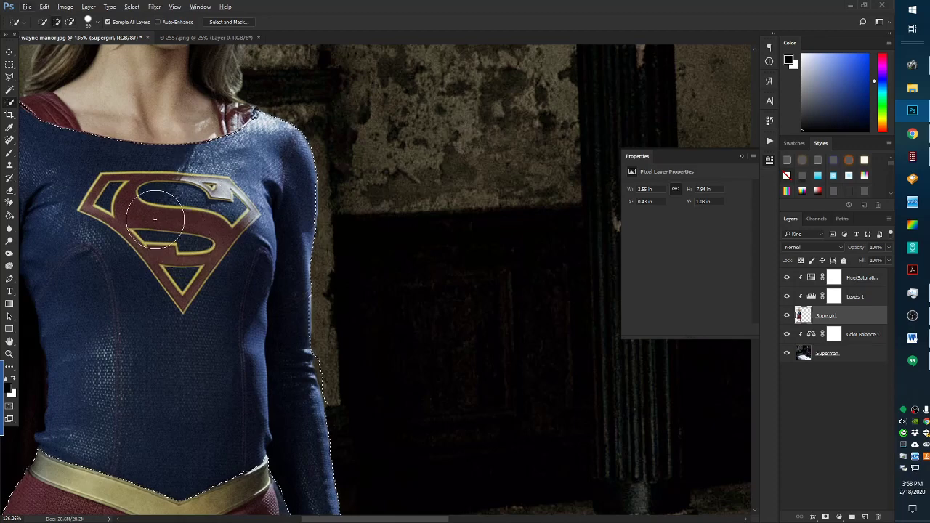
scroll(173, 245, "down", 3)
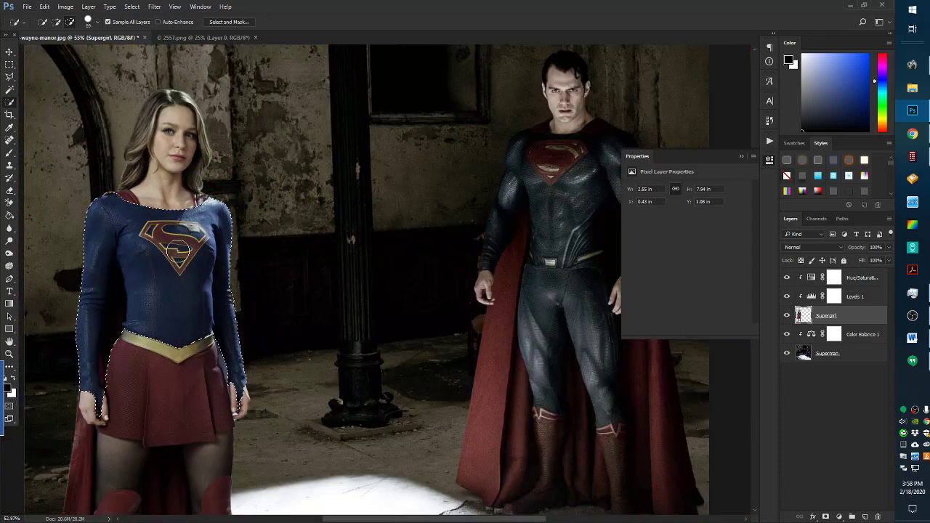
Tint the selected top with a Color Balance 2 layer at the stack top: Red +21, Green +4, Blue -22
left_click(839, 516)
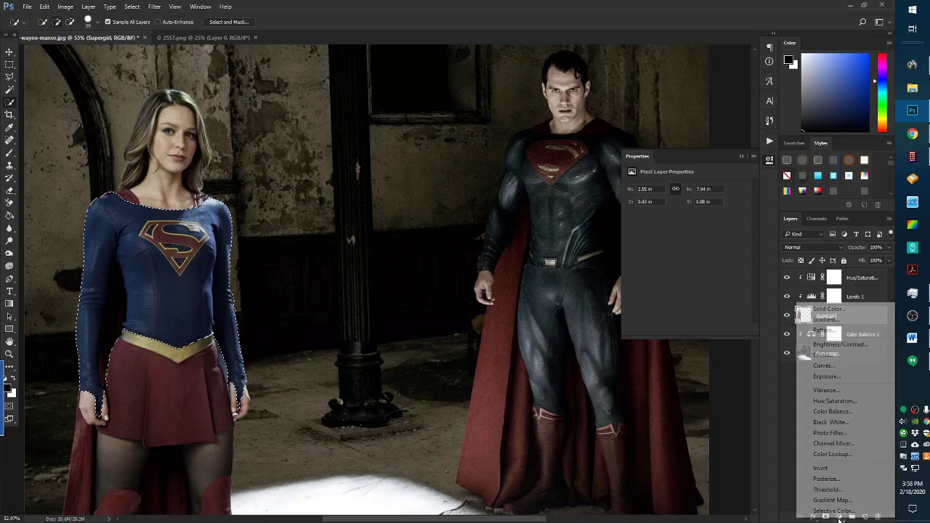
left_click(828, 411)
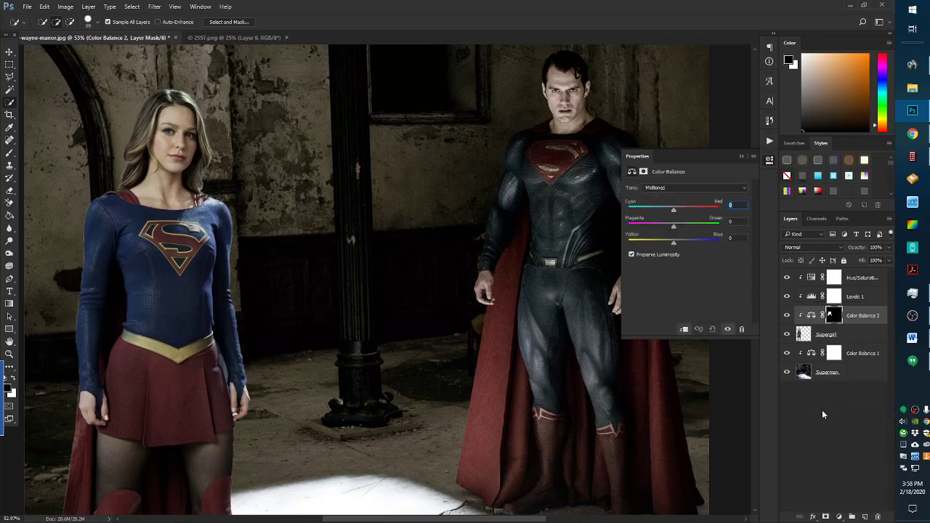
left_click_drag(868, 317, 857, 274)
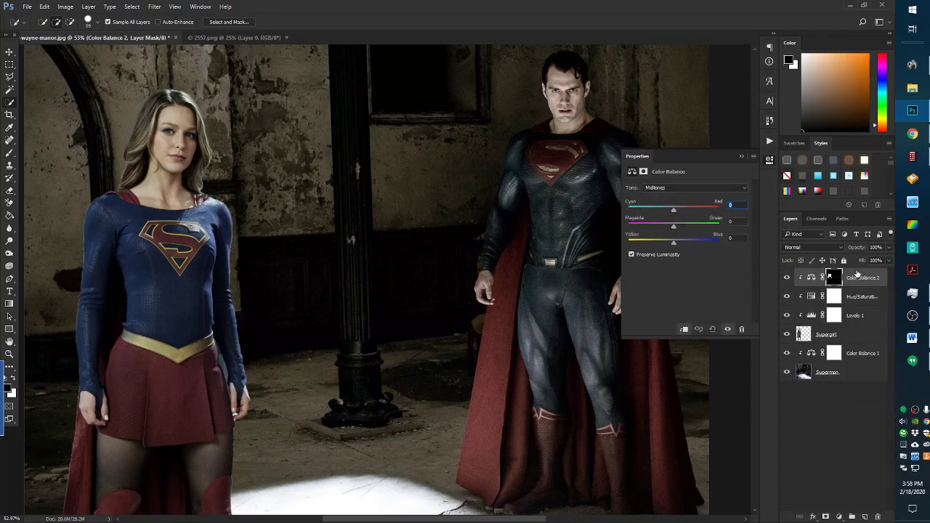
left_click(813, 281)
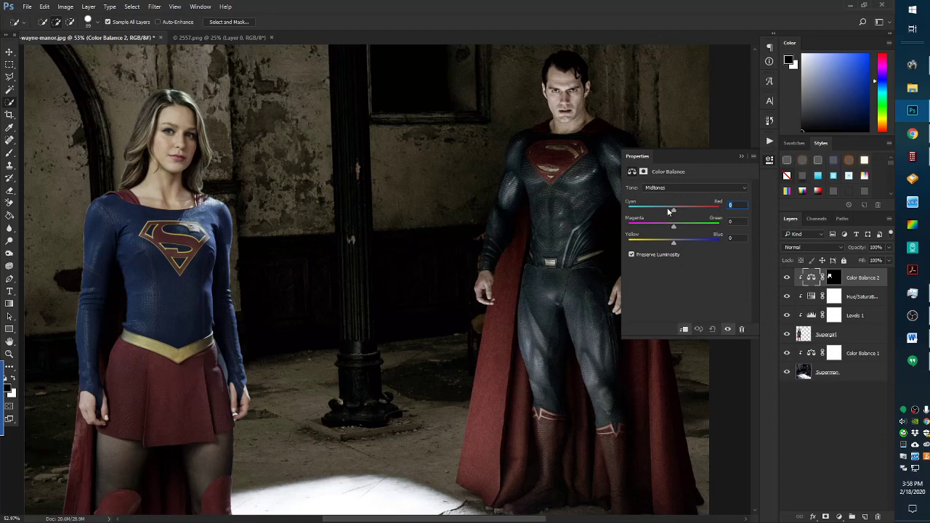
left_click_drag(672, 210, 666, 208)
left_click_drag(674, 242, 689, 244)
left_click_drag(673, 226, 676, 210)
Load the Color Balance 2 mask as a selection and reselect the Supergirl layer
left_click(833, 279)
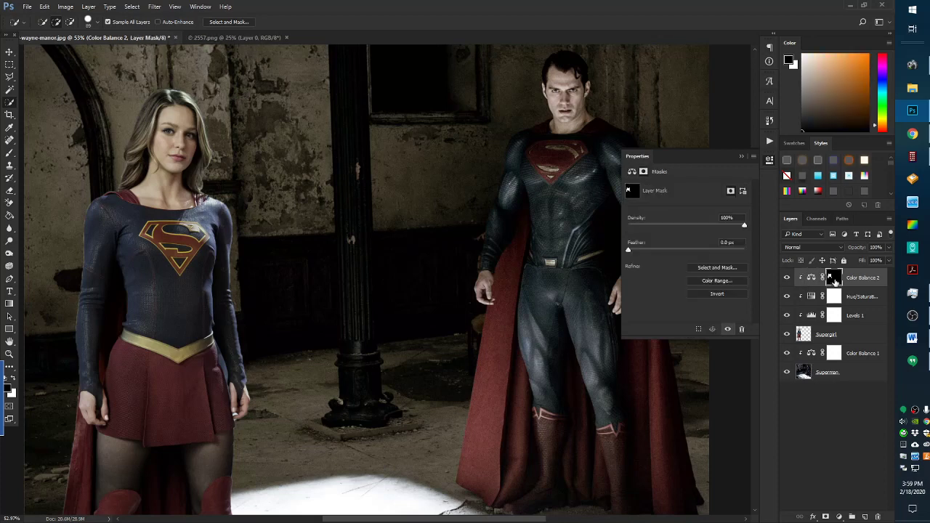
right_click(834, 282)
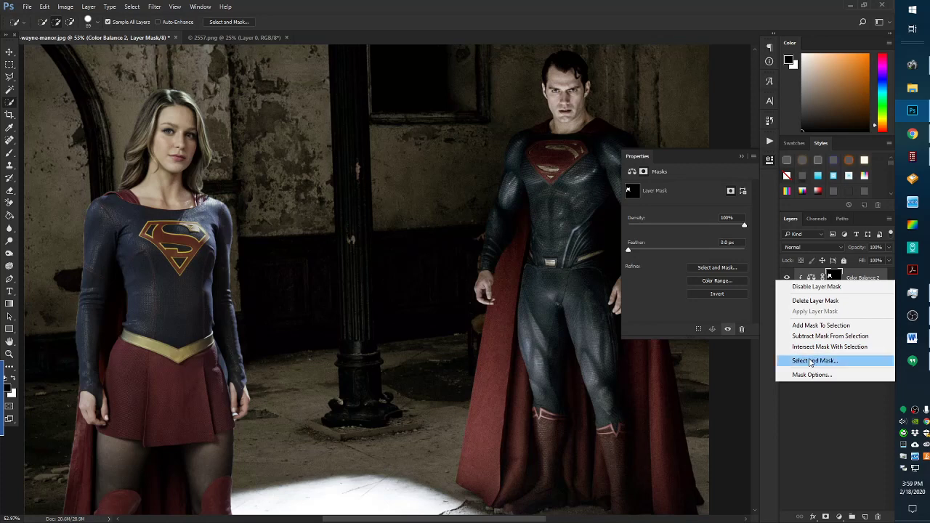
left_click(819, 326)
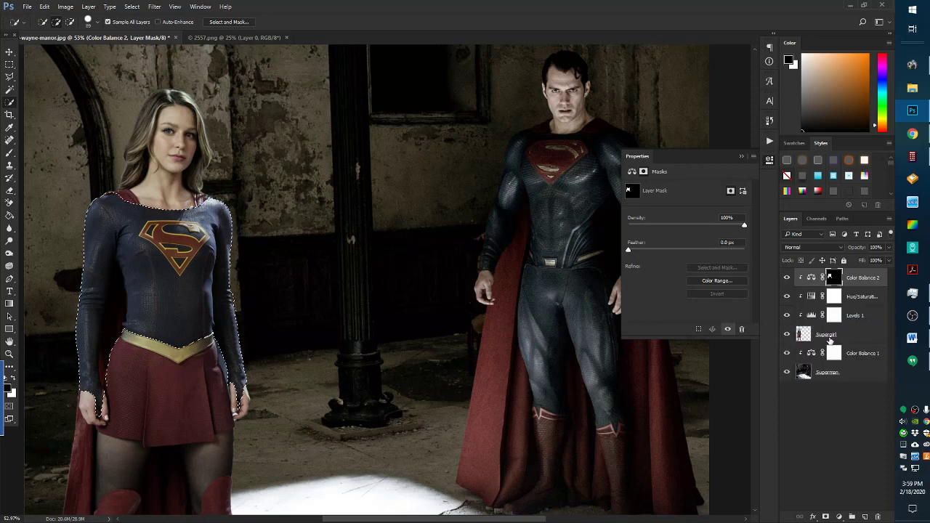
left_click(804, 335)
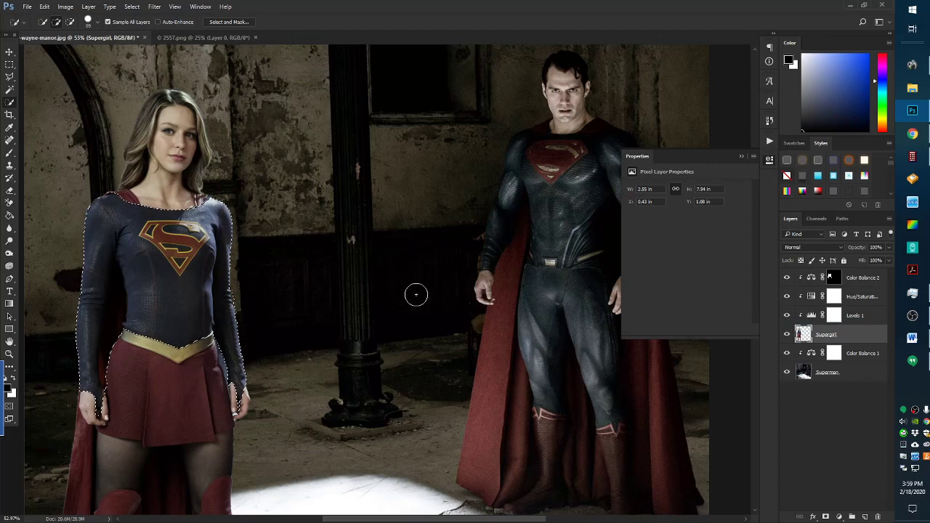
Add a Hue/Saturation 2 layer at the top of the stack with Saturation -53
left_click(839, 517)
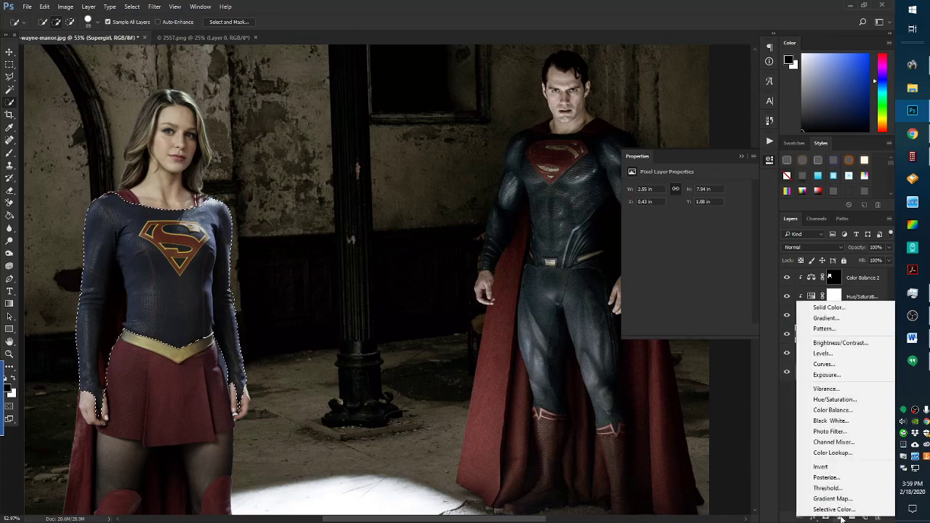
left_click(828, 402)
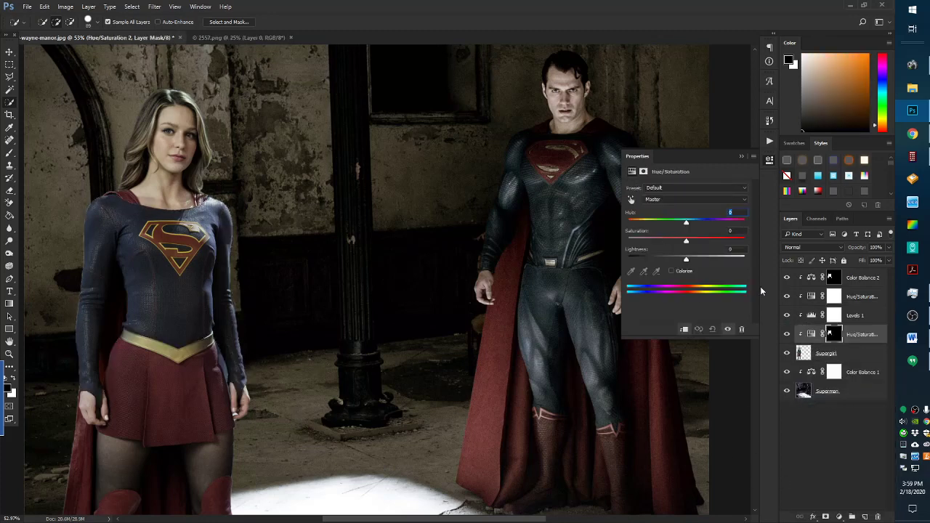
left_click_drag(865, 336, 863, 271)
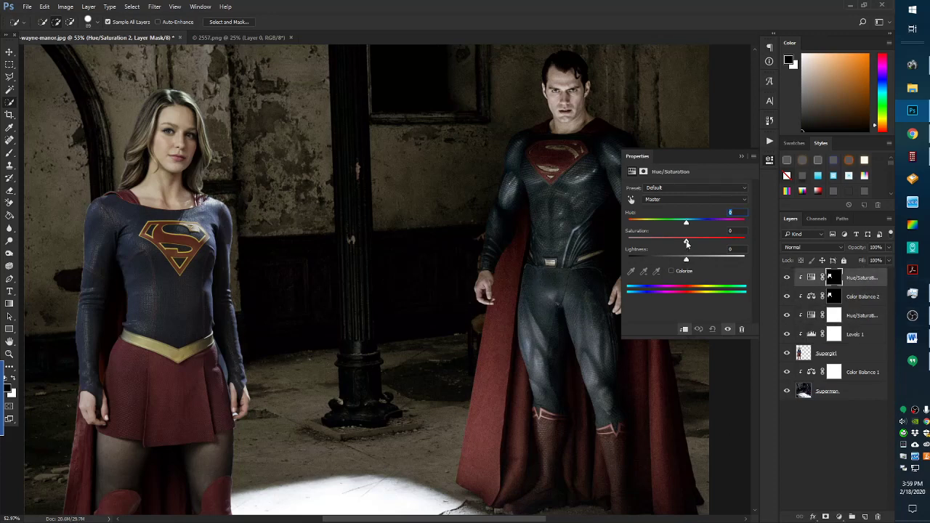
left_click_drag(686, 243, 654, 238)
left_click(741, 156)
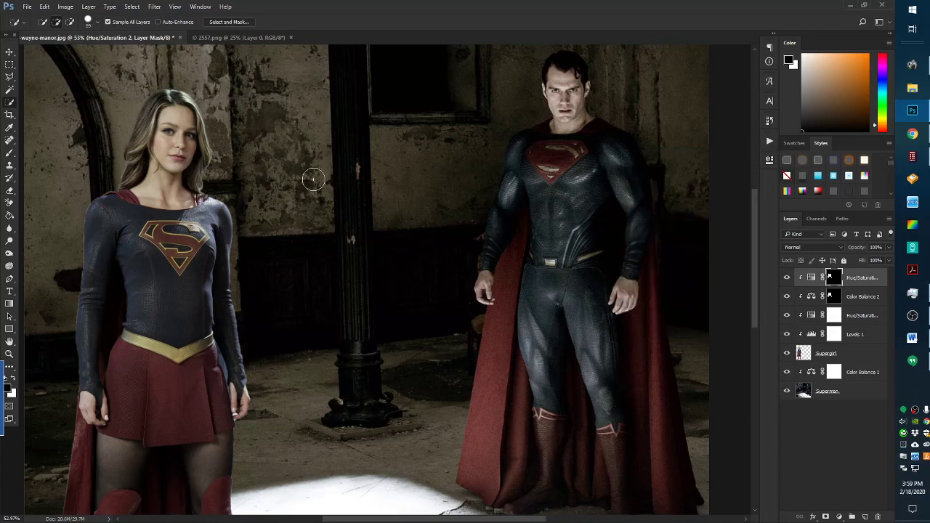
scroll(218, 284, "down", 3)
scroll(231, 290, "up", 1)
scroll(231, 290, "up", 2)
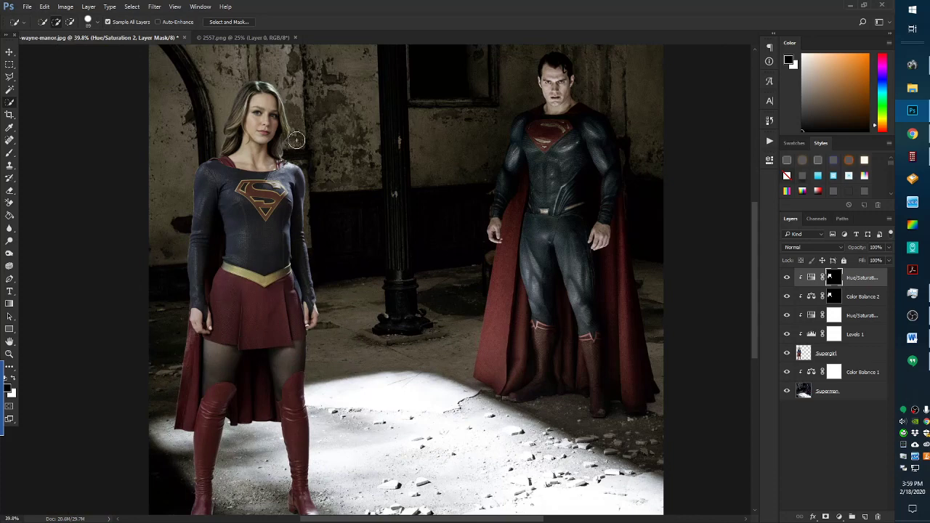
scroll(239, 346, "down", 1)
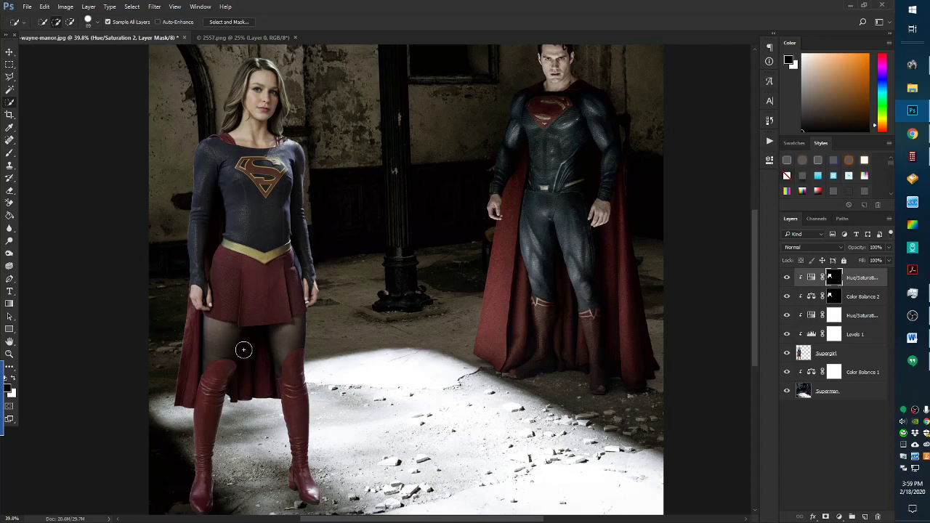
scroll(303, 395, "down", 2)
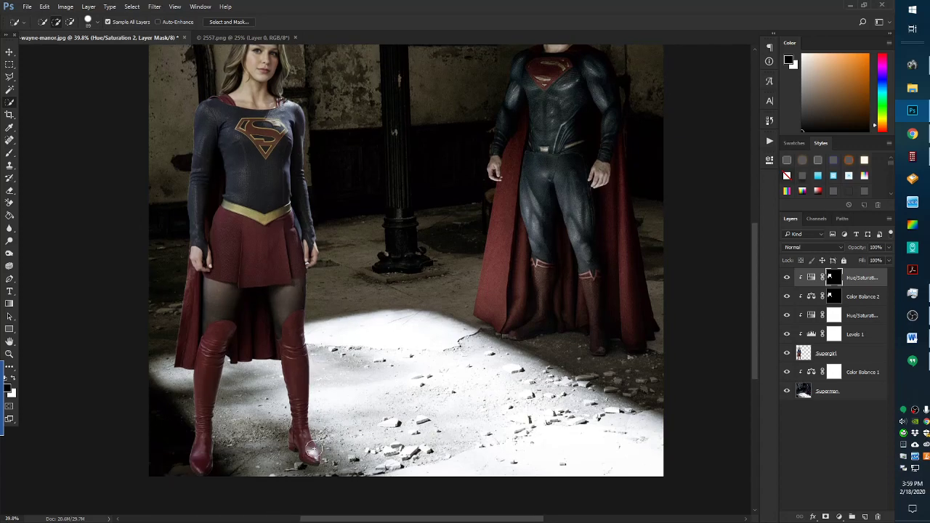
scroll(309, 234, "up", 5)
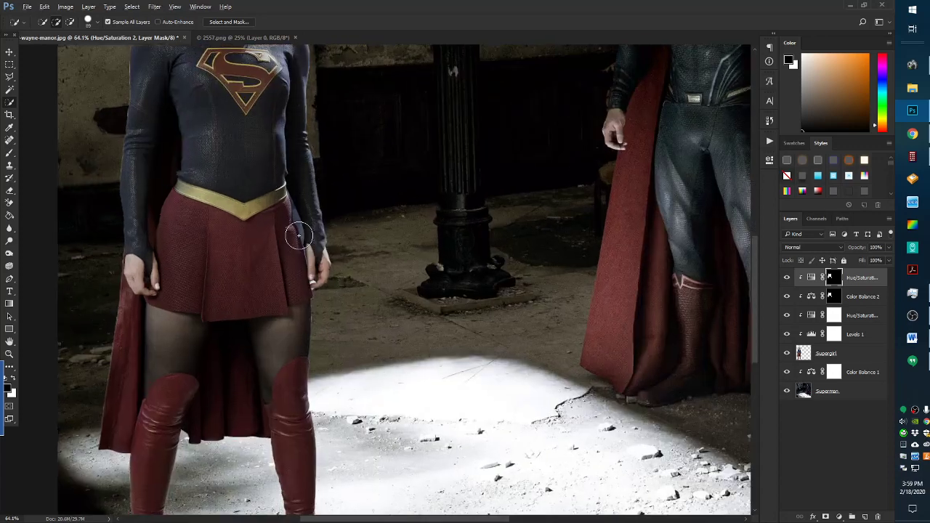
scroll(297, 235, "up", 2)
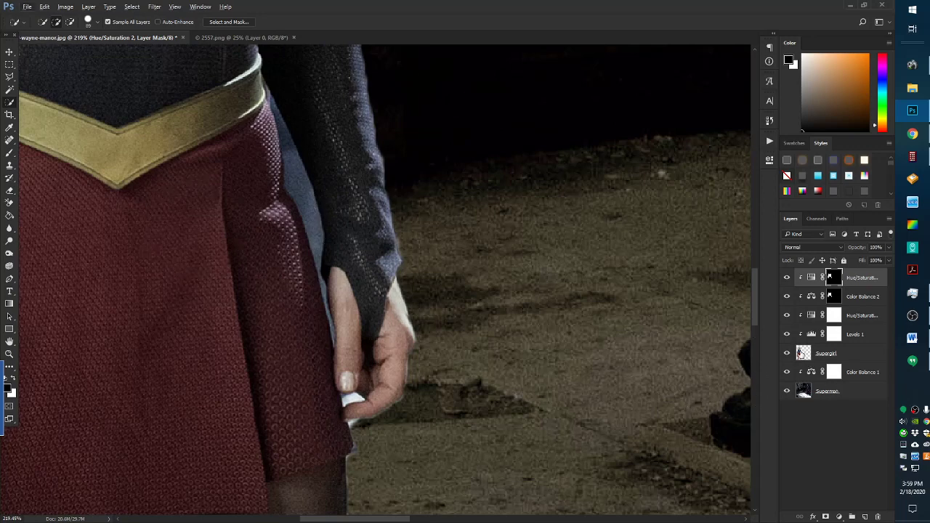
Cut the background gap between Supergirl's hand and skirt using a Pen path selection with 1 px feather
left_click(803, 353)
left_click(10, 279)
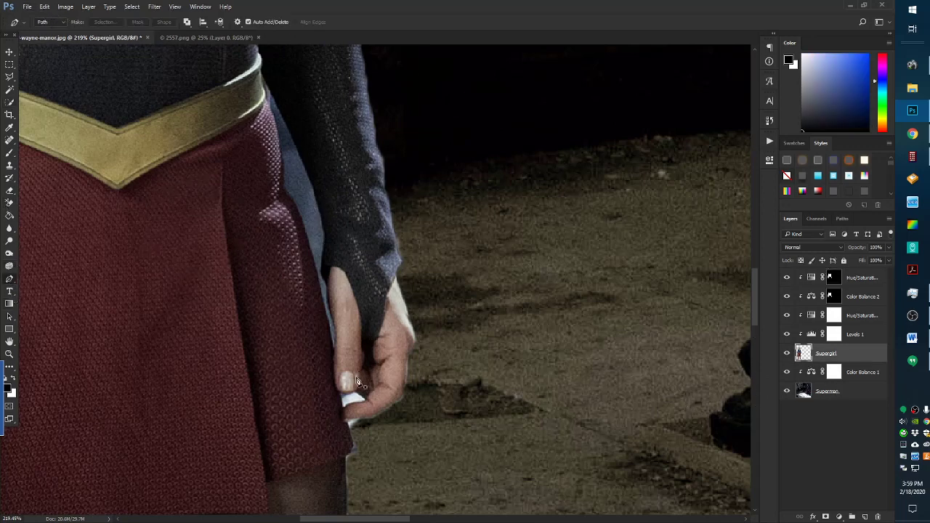
left_click(347, 491)
left_click(347, 458)
left_click(390, 409)
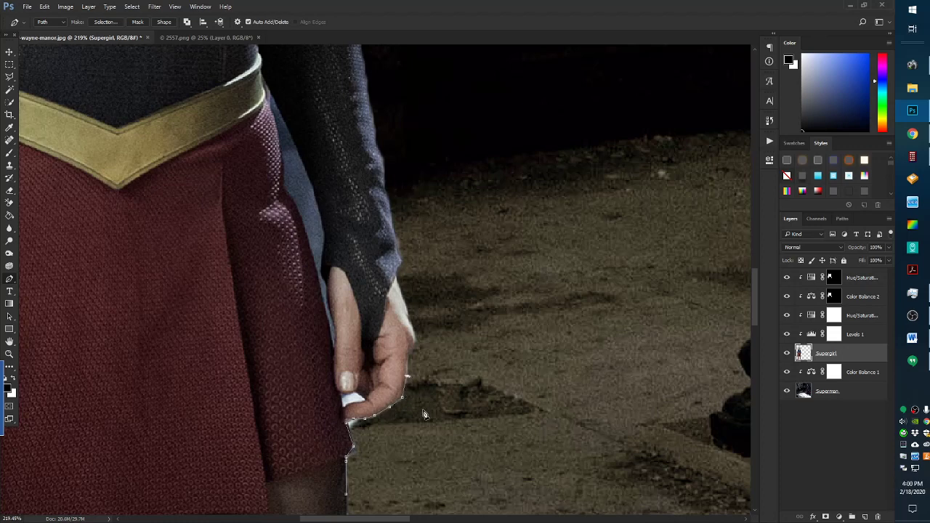
left_click_drag(417, 455, 398, 456)
left_click(346, 495)
right_click(386, 446)
left_click(424, 270)
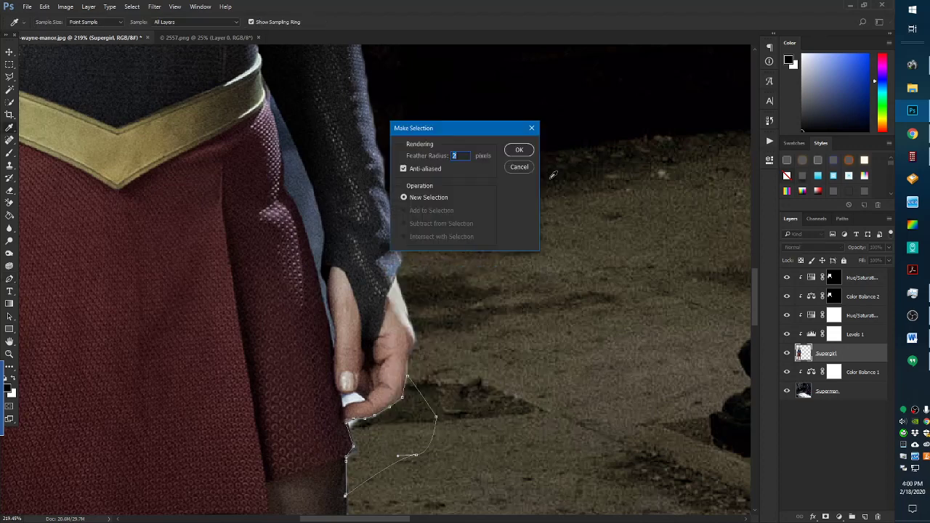
left_click(517, 150)
left_click(44, 7)
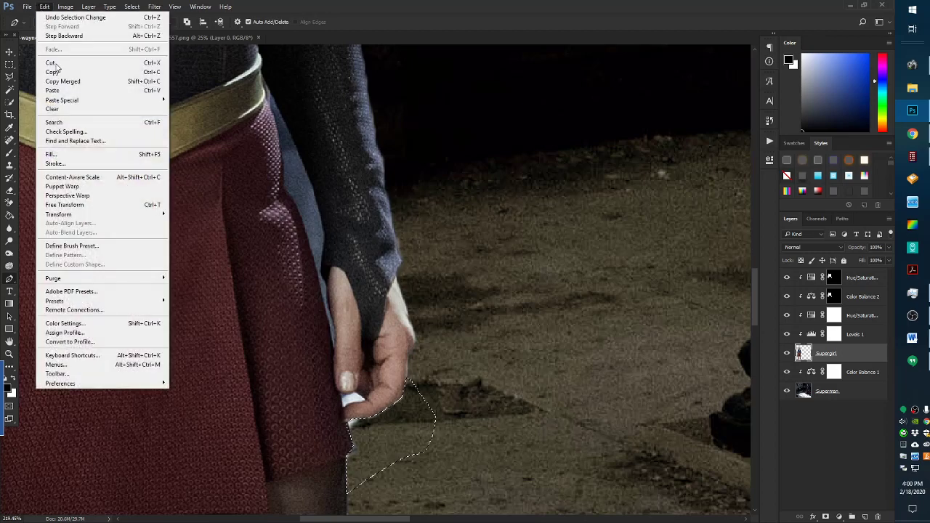
left_click(54, 63)
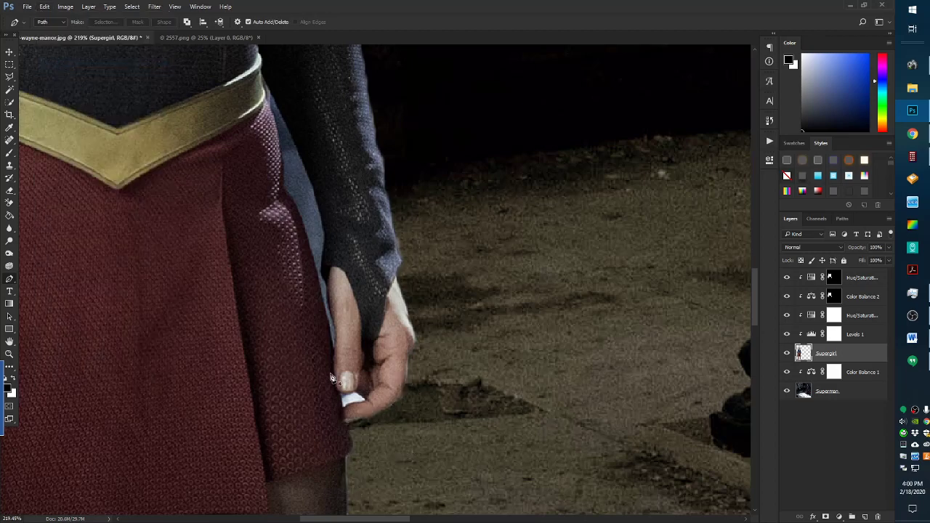
Outline the white patch by her fingers with a Pen path and make it a selection
scroll(340, 396, "up", 3)
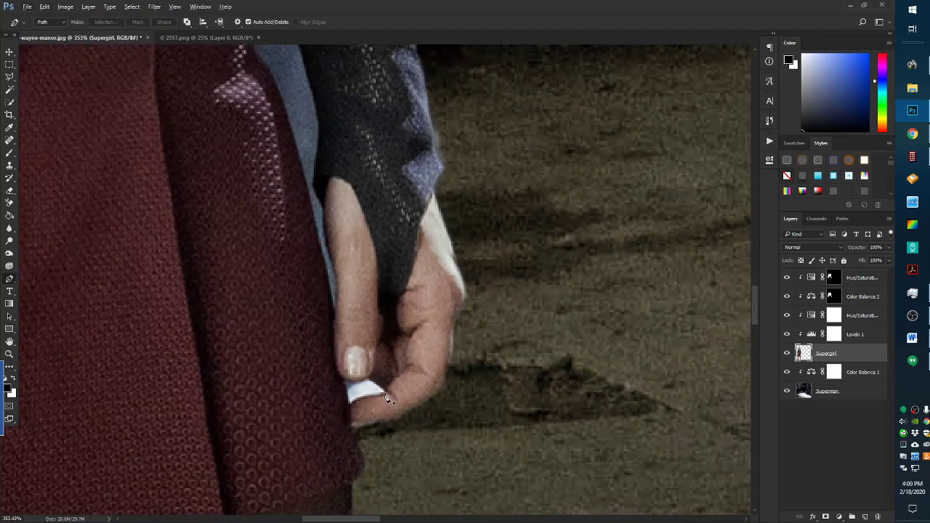
left_click(368, 404)
right_click(385, 395)
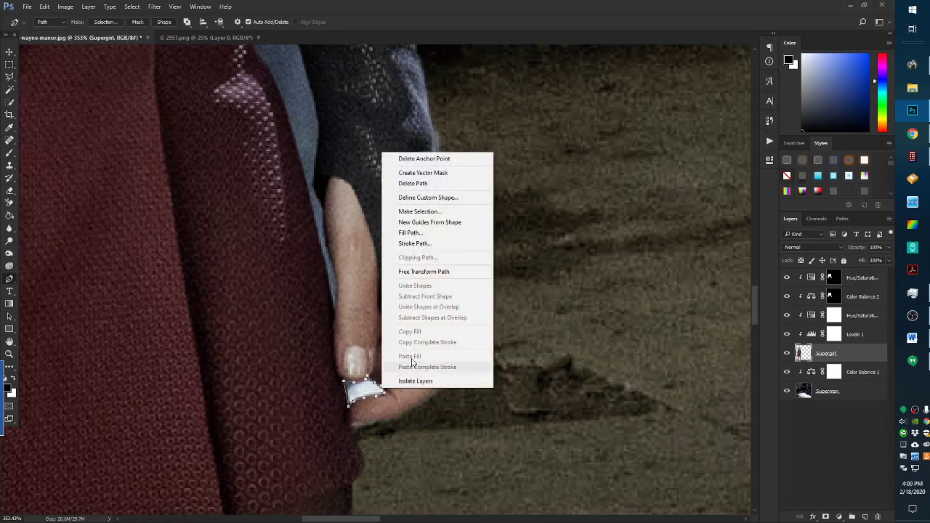
left_click(434, 212)
left_click(517, 151)
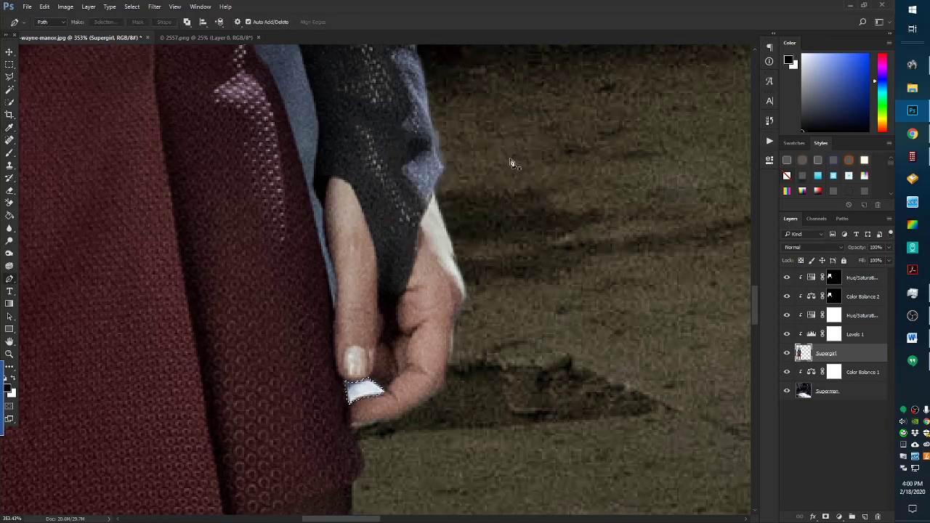
Cut the selected white patch out of the Supergirl layer
left_click(44, 7)
left_click(73, 63)
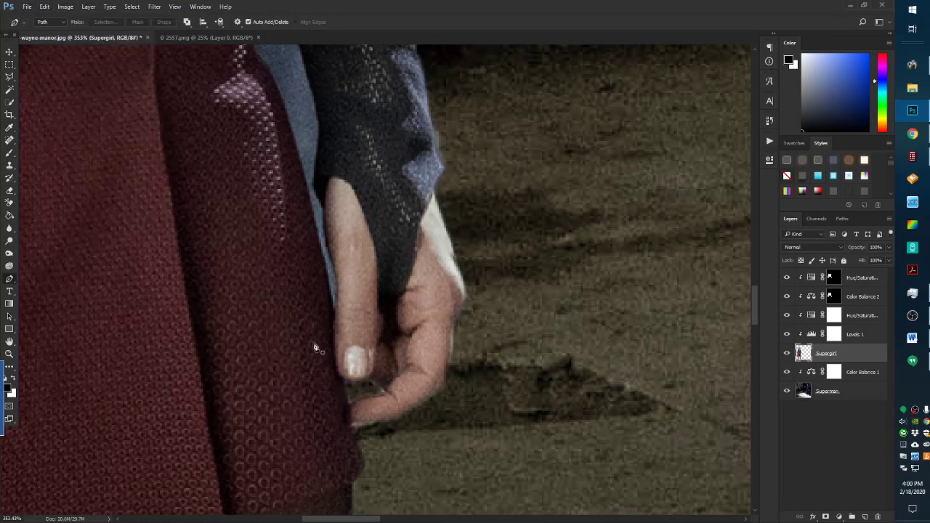
scroll(314, 344, "up", 4)
scroll(349, 435, "down", 2)
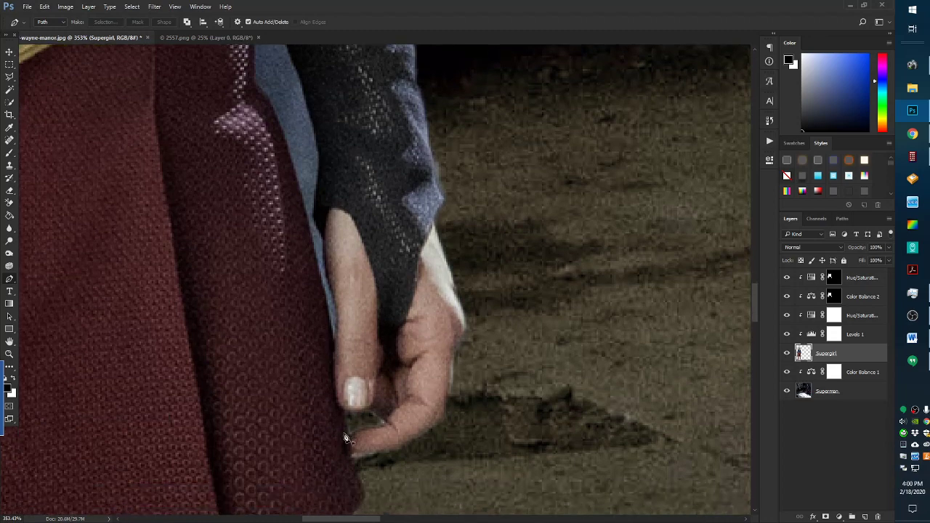
Trace a Pen path up the arm's inner edge and back down the skirt's edge
left_click(332, 337)
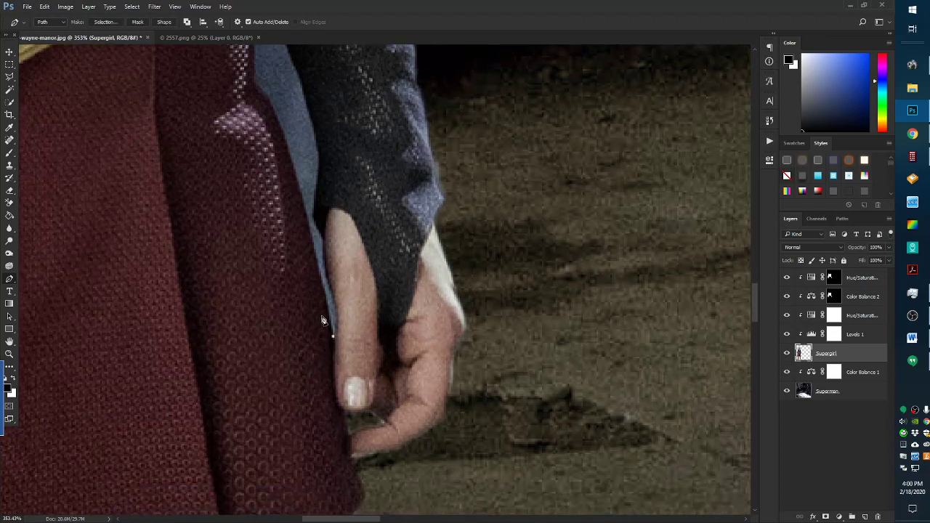
left_click(317, 270)
left_click(308, 224)
left_click(289, 156)
left_click(278, 118)
left_click(262, 94)
left_click(252, 81)
scroll(253, 109, "up", 2)
left_click(249, 101)
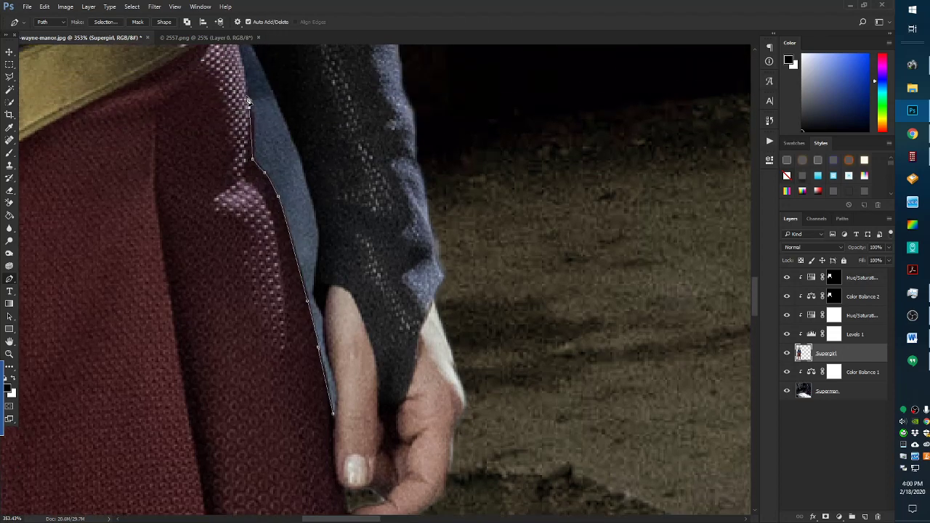
left_click(241, 65)
scroll(235, 124, "up", 2)
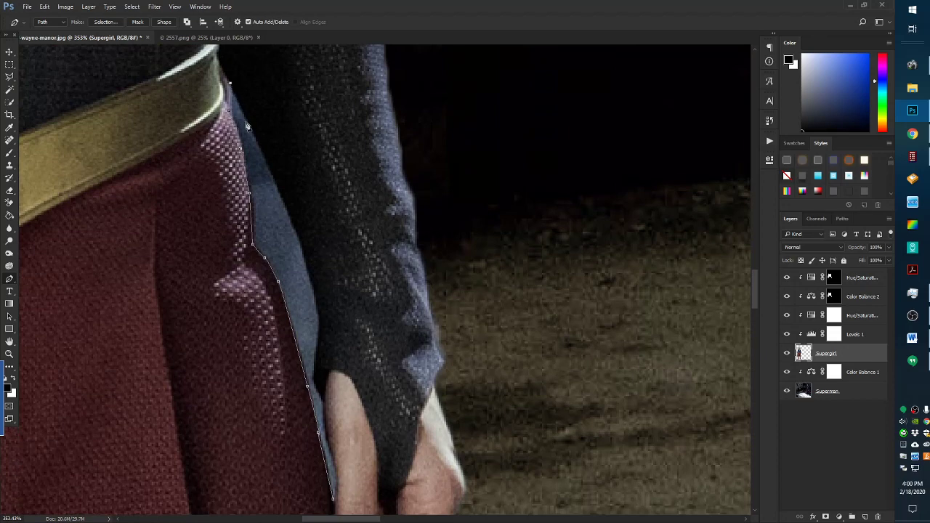
left_click(250, 126)
left_click(271, 166)
left_click(297, 227)
left_click(310, 266)
left_click(319, 312)
left_click(320, 343)
left_click(315, 376)
left_click(321, 398)
Convert the arm-skirt path to a selection and cut the pale strip from Supergirl's layer
right_click(318, 324)
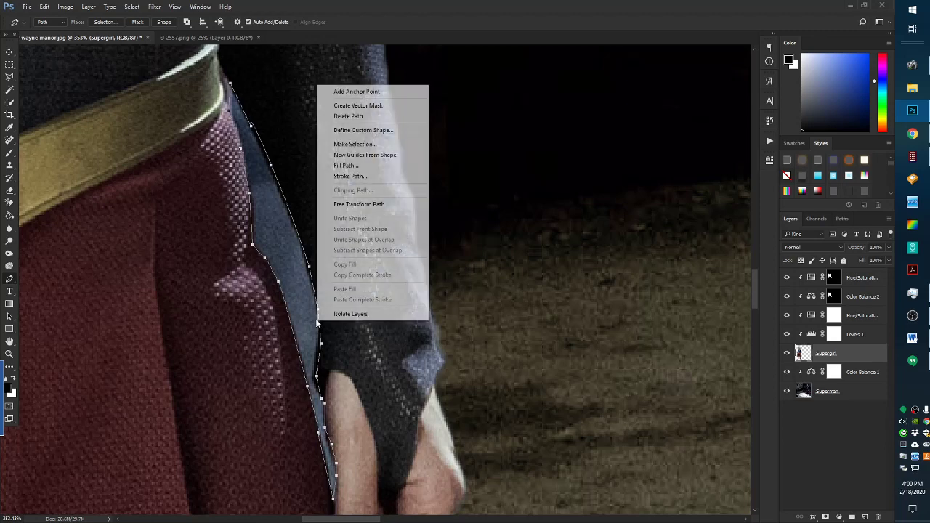
left_click(355, 144)
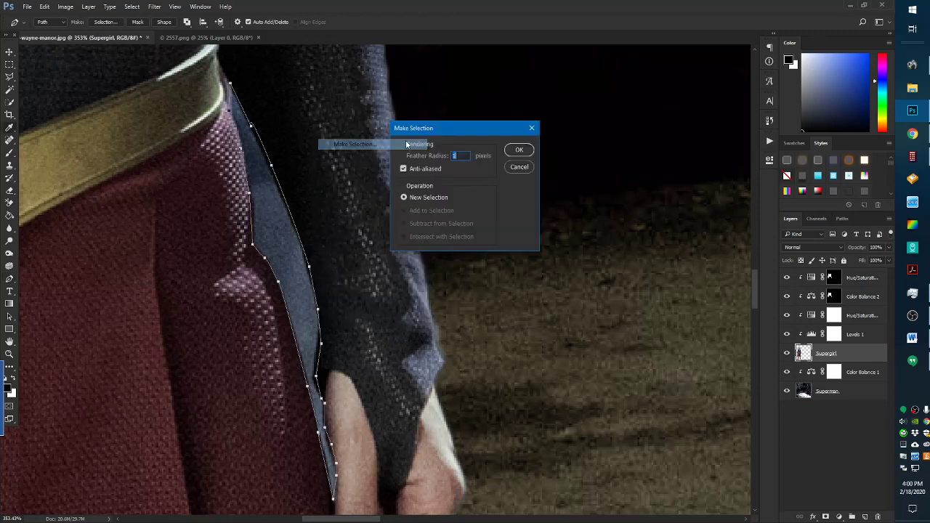
left_click(520, 149)
left_click(44, 7)
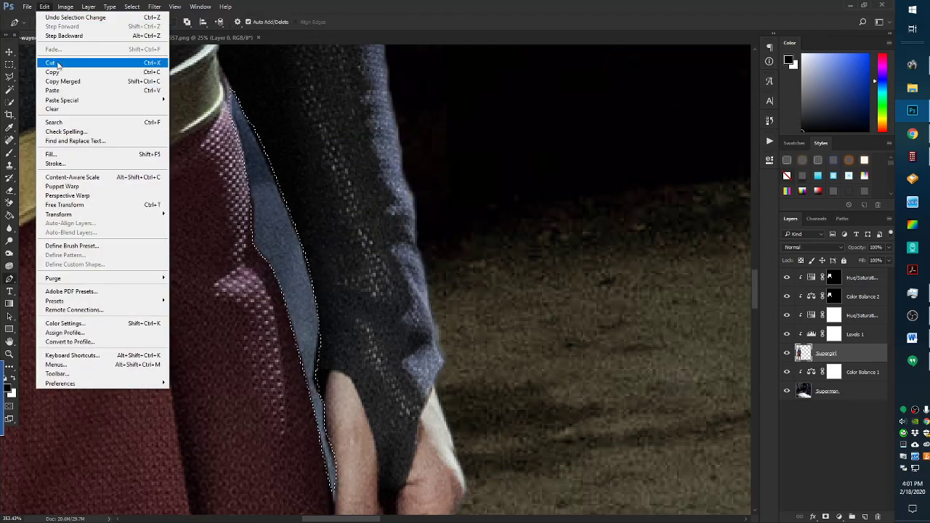
left_click(73, 63)
scroll(283, 327, "down", 9)
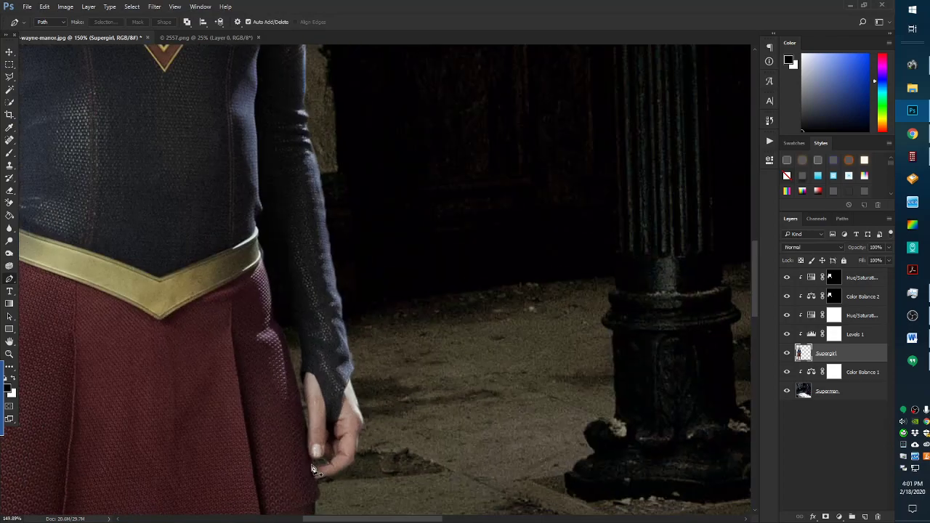
Outline the background sliver beside her finger with the Pen tool and cut it out
scroll(324, 484, "up", 6)
scroll(325, 484, "up", 4)
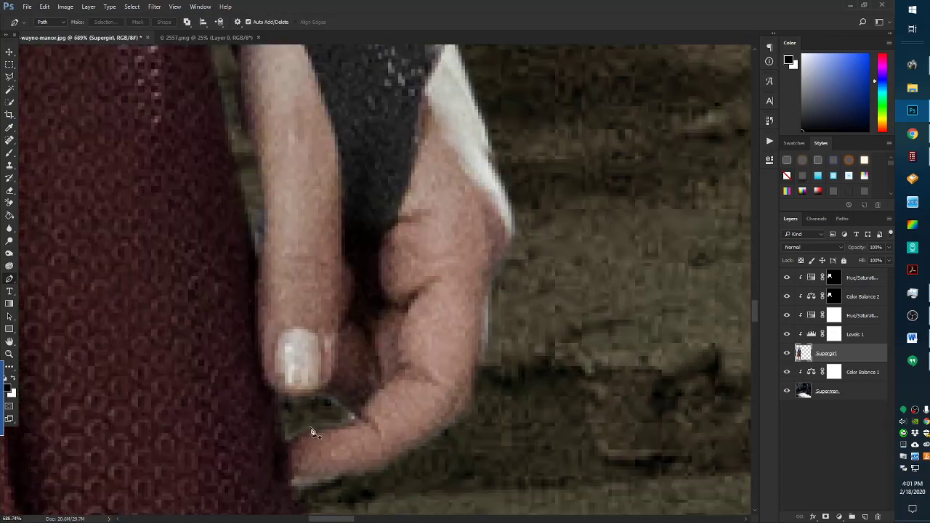
left_click(244, 189)
left_click(258, 269)
left_click(258, 173)
left_click(245, 190)
right_click(245, 188)
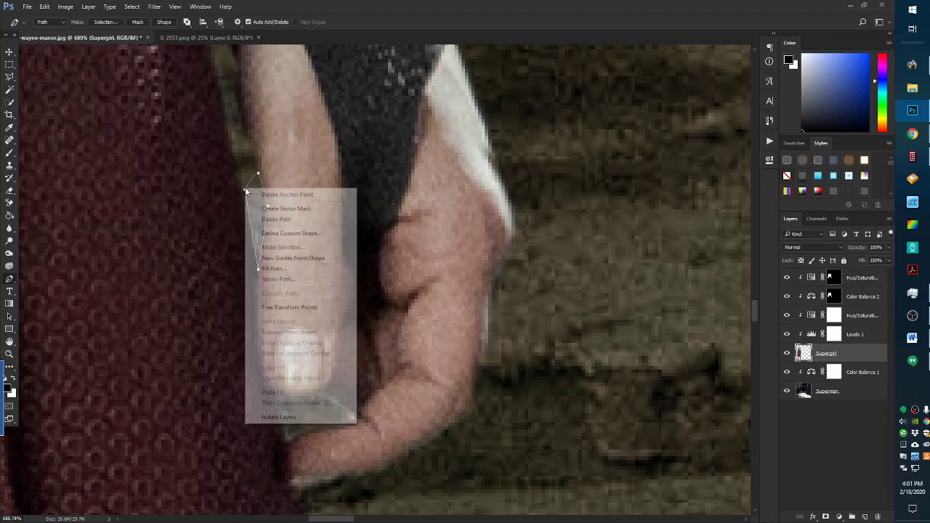
left_click(278, 247)
left_click(519, 151)
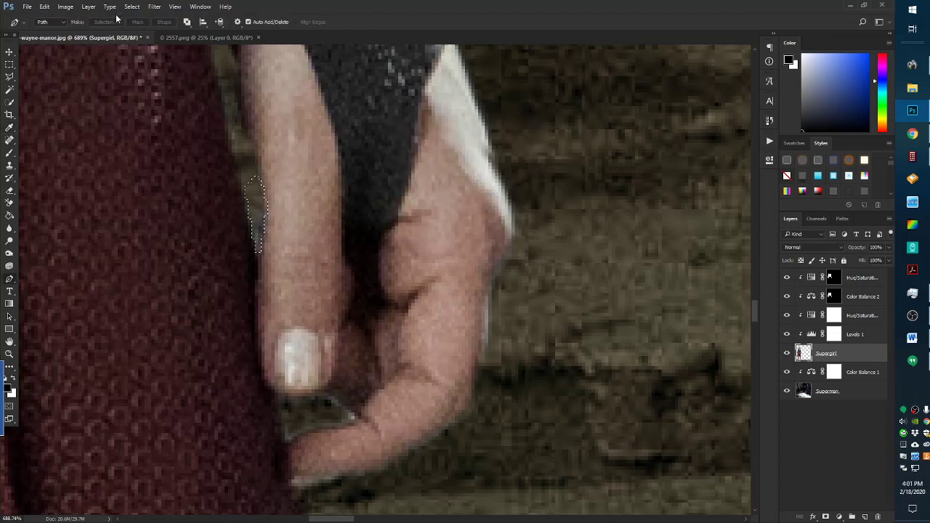
left_click(50, 7)
left_click(56, 63)
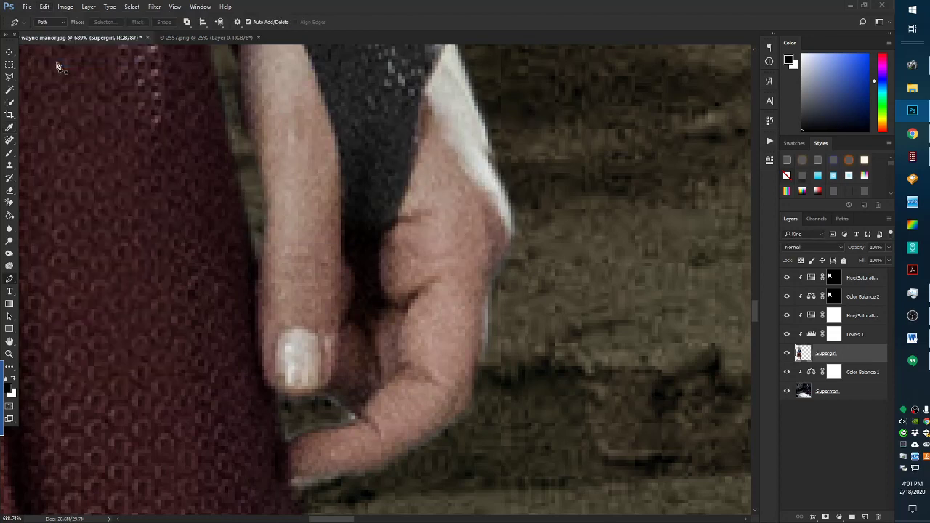
Outline the gap under her fingers with the Pen tool and cut it from the layer
left_click(288, 445)
left_click(301, 437)
left_click_drag(347, 426, 363, 424)
left_click(312, 397)
left_click(284, 448)
right_click(292, 434)
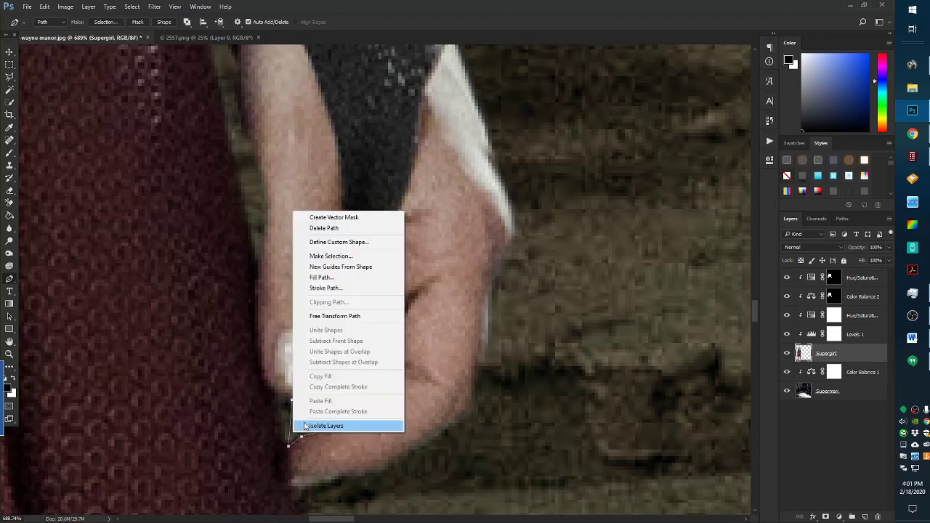
left_click(326, 256)
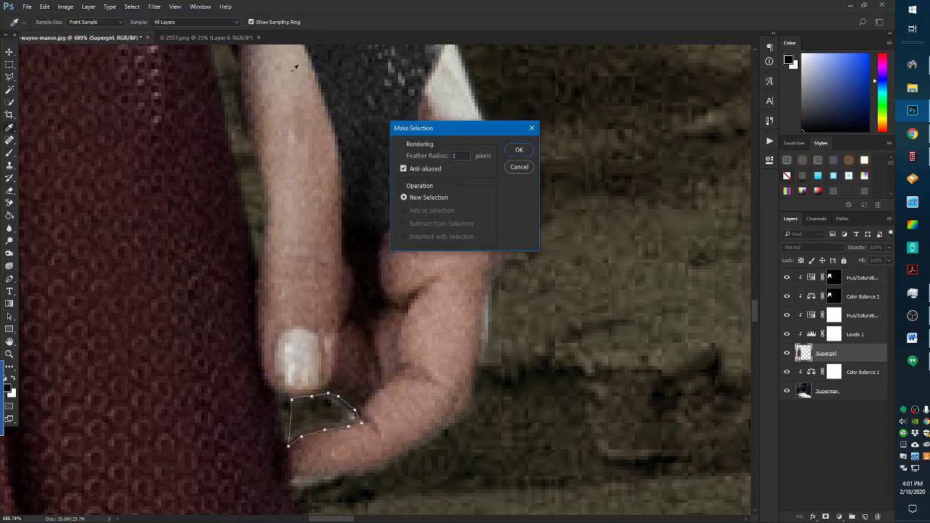
left_click(518, 150)
left_click(44, 6)
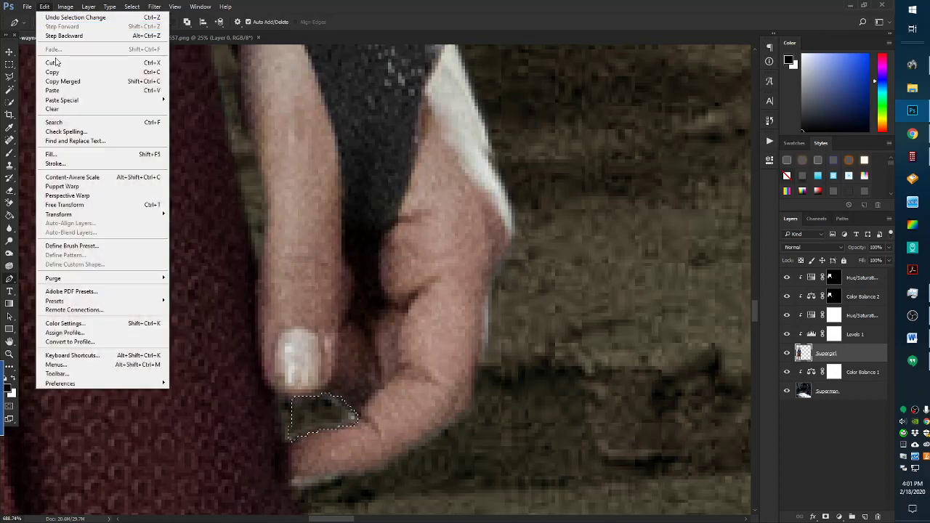
left_click(55, 64)
scroll(288, 305, "down", 5)
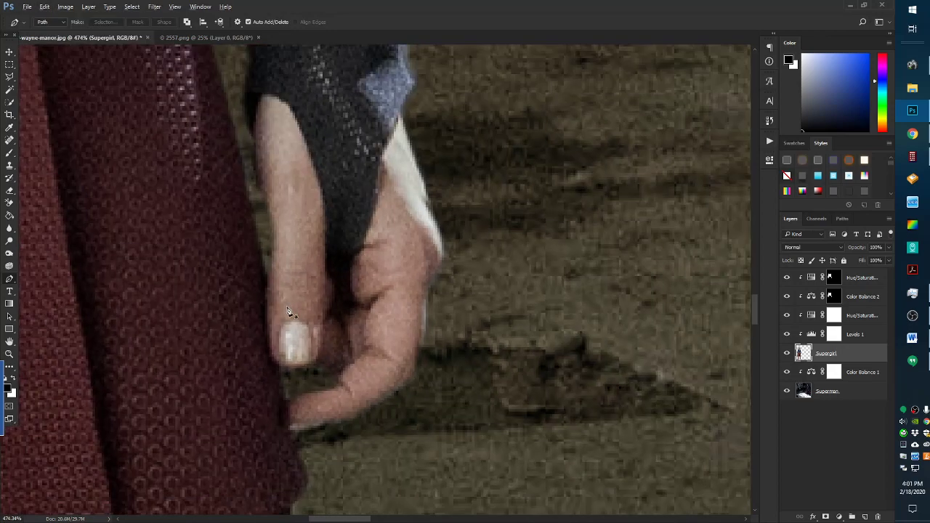
scroll(271, 322, "down", 6)
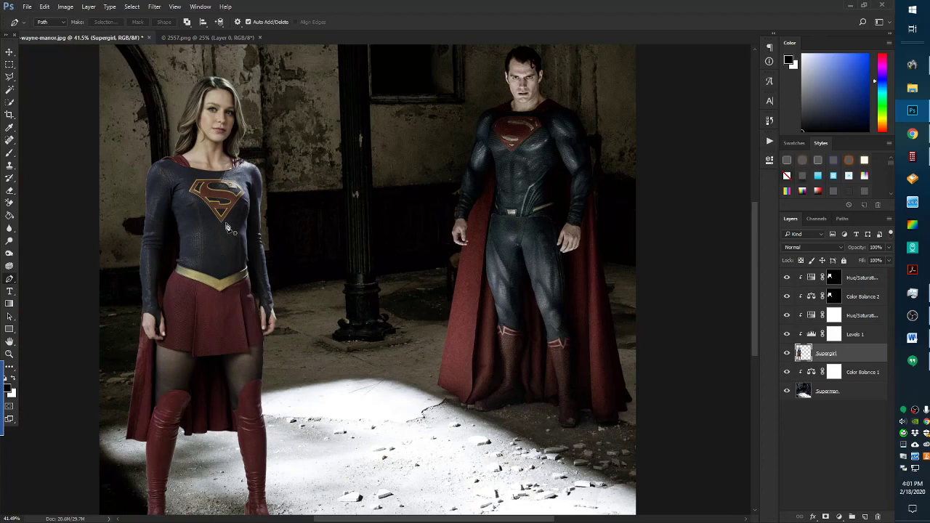
Add a new layer at the top of the stack, name it Multiply and set Multiply blending
scroll(227, 231, "down", 1)
scroll(223, 234, "down", 1)
scroll(231, 314, "up", 1)
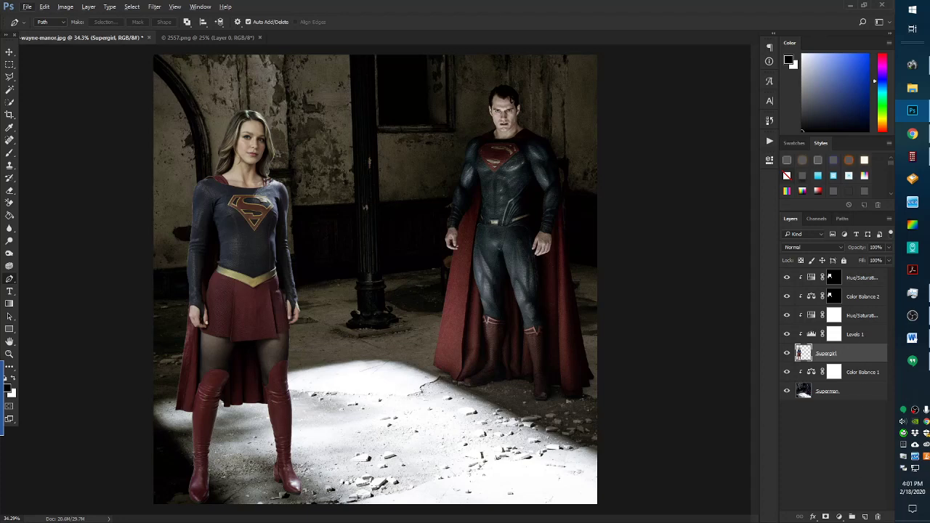
left_click(865, 516)
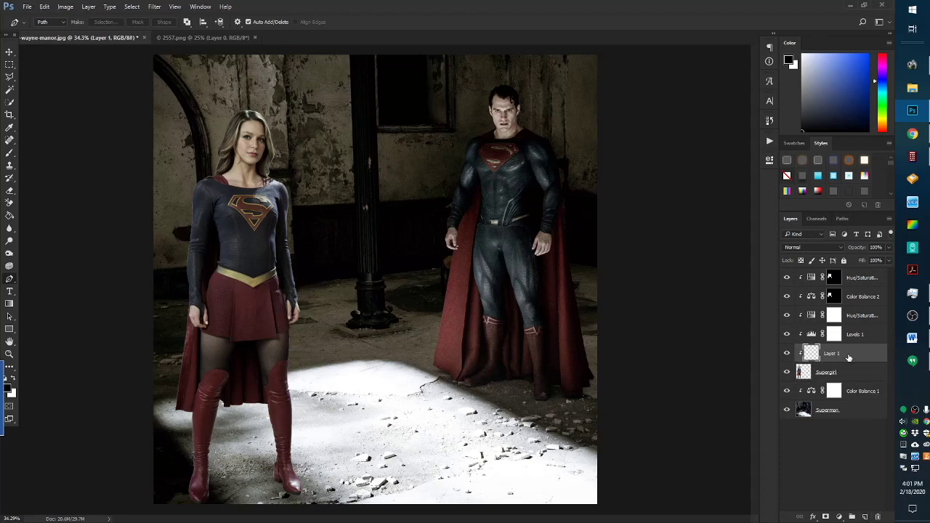
left_click_drag(849, 357, 839, 279)
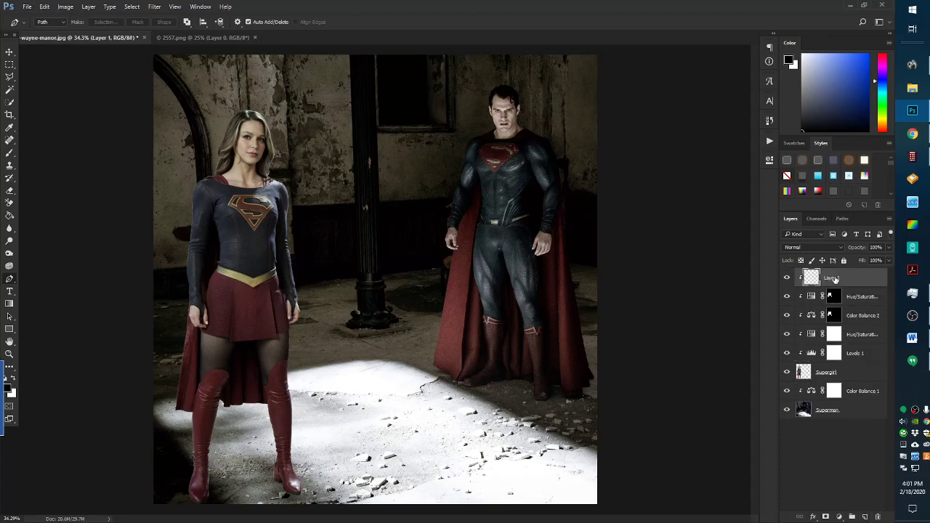
double_click(834, 278)
key("Return")
left_click(804, 248)
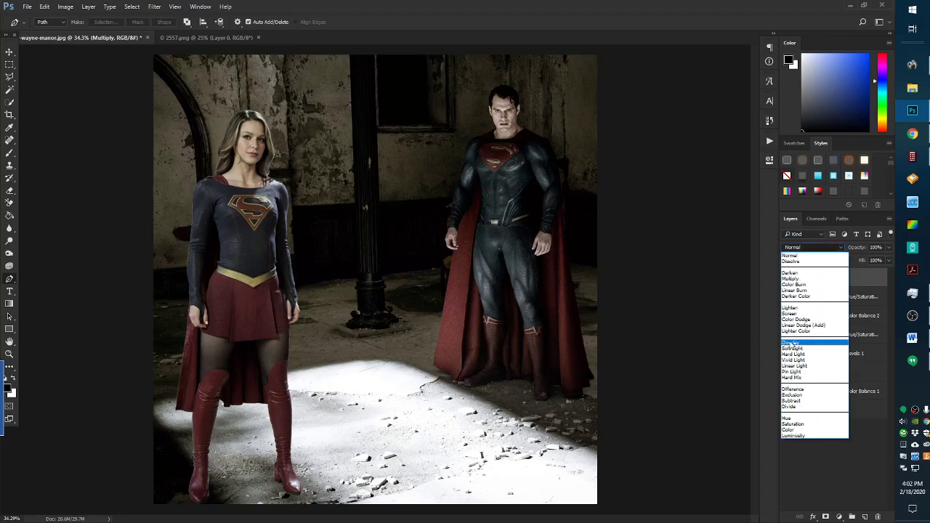
left_click(789, 280)
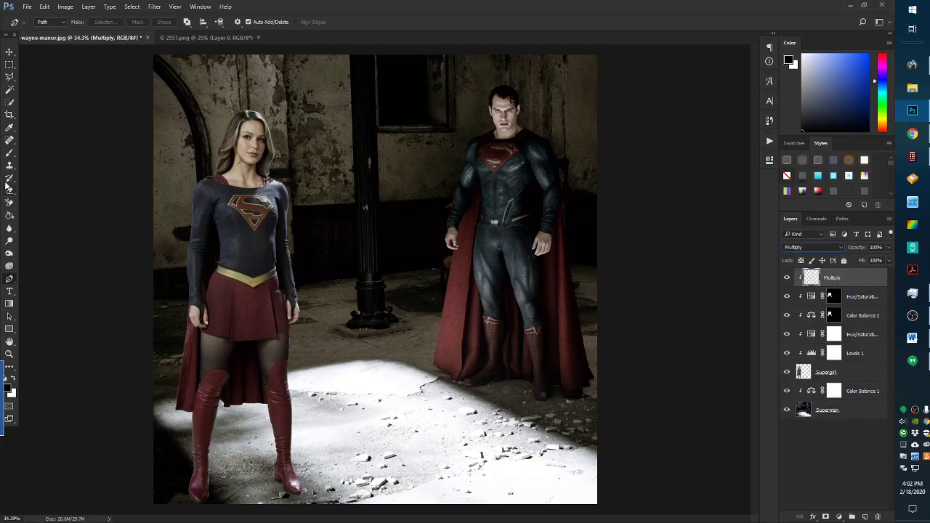
Set the Brush to 11% flow and dab soft shadow on the wall beside Supergirl's arm
left_click(9, 154)
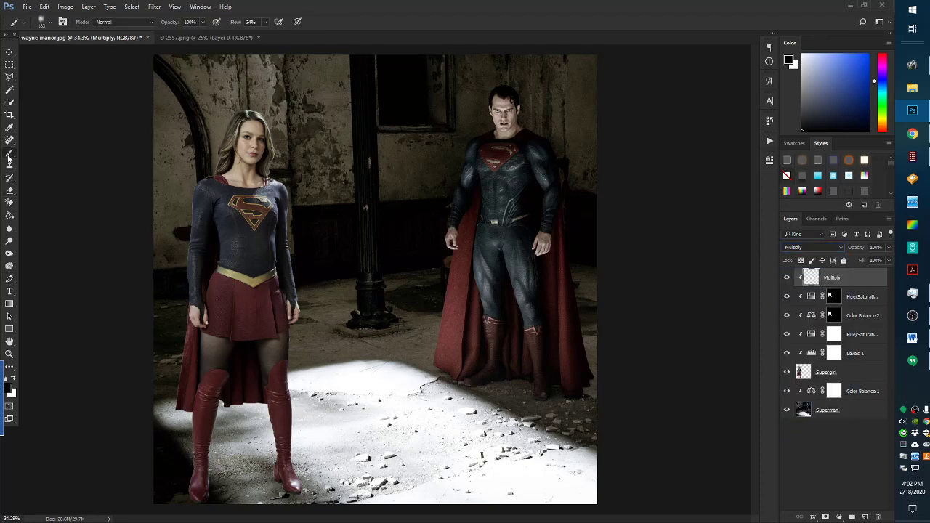
left_click(42, 24)
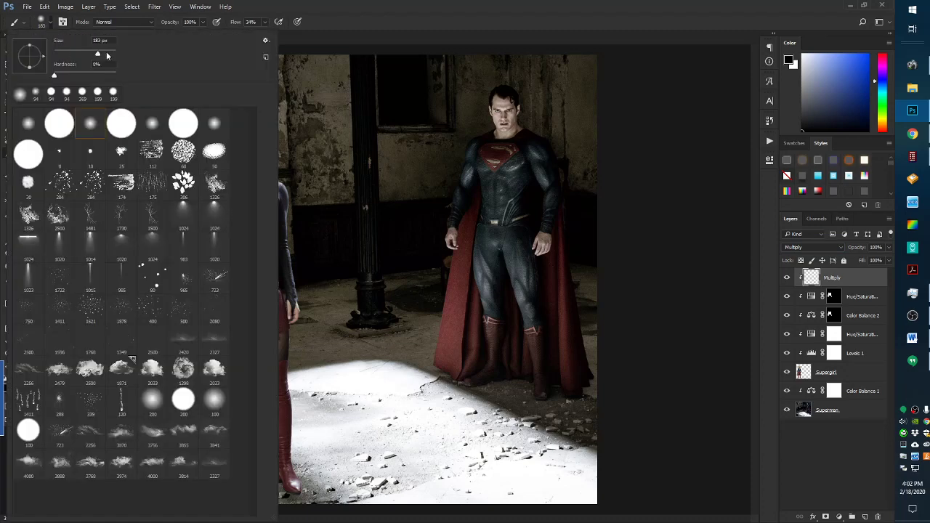
key("Return")
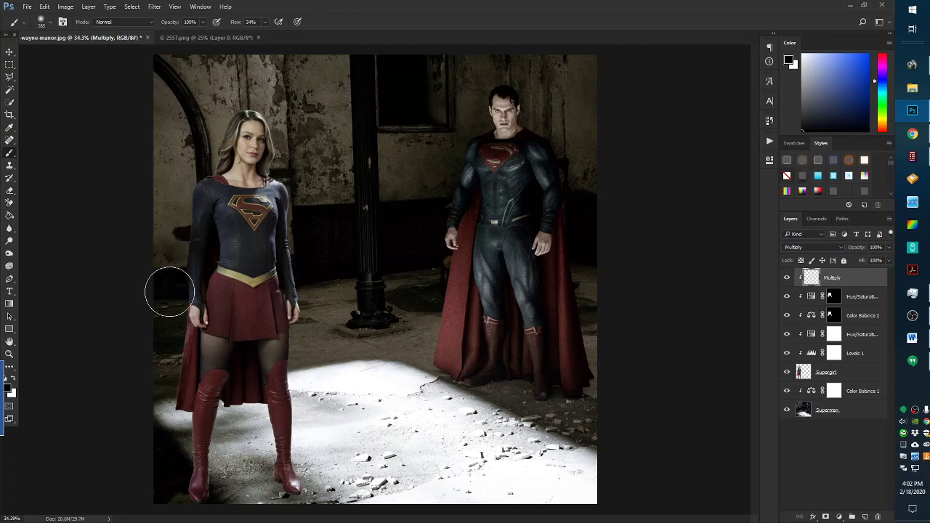
left_click(42, 21)
left_click(44, 24)
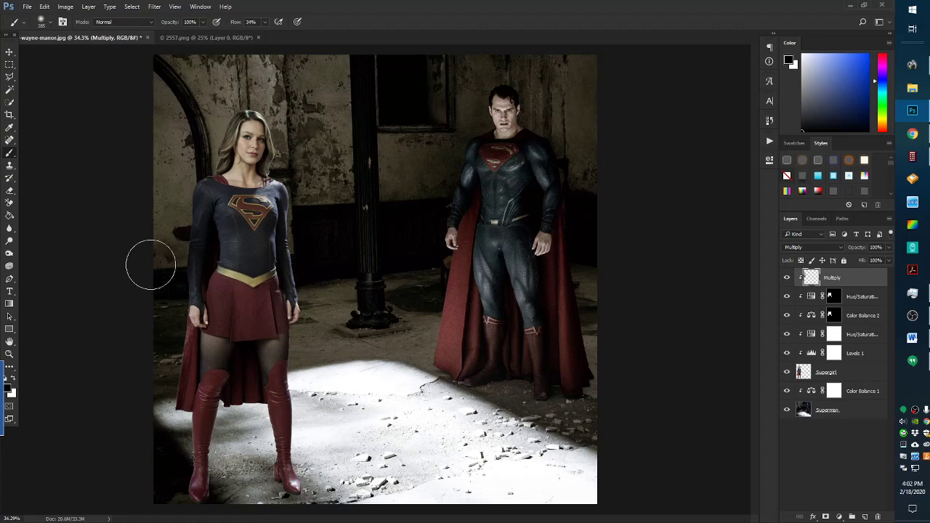
left_click(45, 7)
left_click(44, 7)
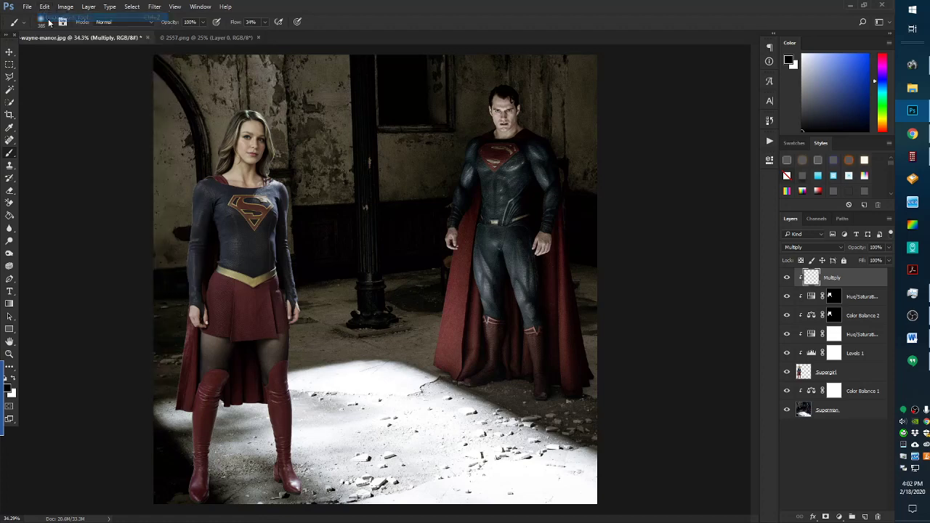
left_click(265, 23)
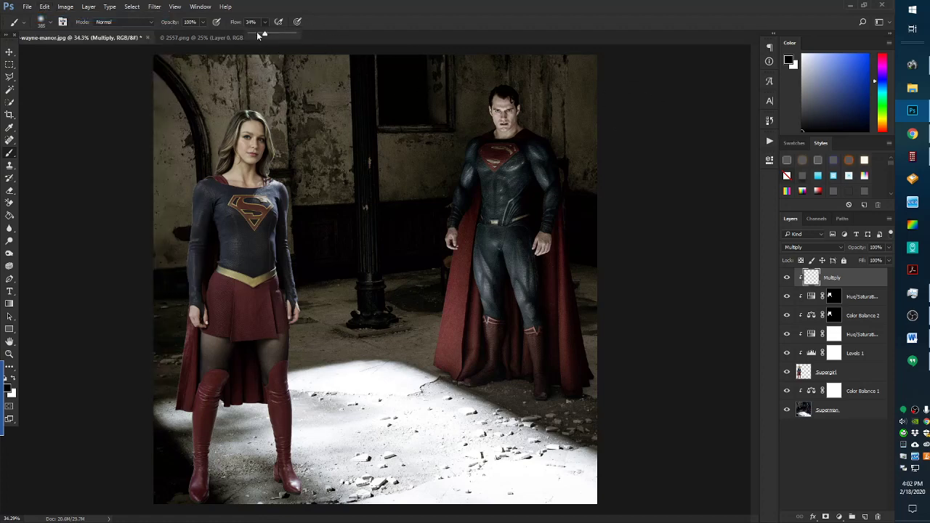
mouse_move(217, 122)
left_mouse_down()
mouse_move(199, 175)
mouse_move(226, 129)
mouse_move(204, 183)
mouse_move(191, 189)
mouse_move(175, 272)
mouse_move(188, 259)
mouse_move(166, 244)
mouse_move(183, 283)
mouse_move(175, 259)
mouse_move(173, 394)
mouse_move(168, 379)
mouse_move(187, 329)
mouse_move(175, 398)
mouse_move(175, 336)
mouse_move(179, 475)
mouse_move(185, 428)
mouse_move(157, 490)
mouse_move(183, 436)
mouse_move(177, 419)
mouse_move(153, 507)
mouse_move(178, 484)
mouse_move(185, 499)
mouse_move(216, 491)
left_mouse_up()
left_click(179, 230)
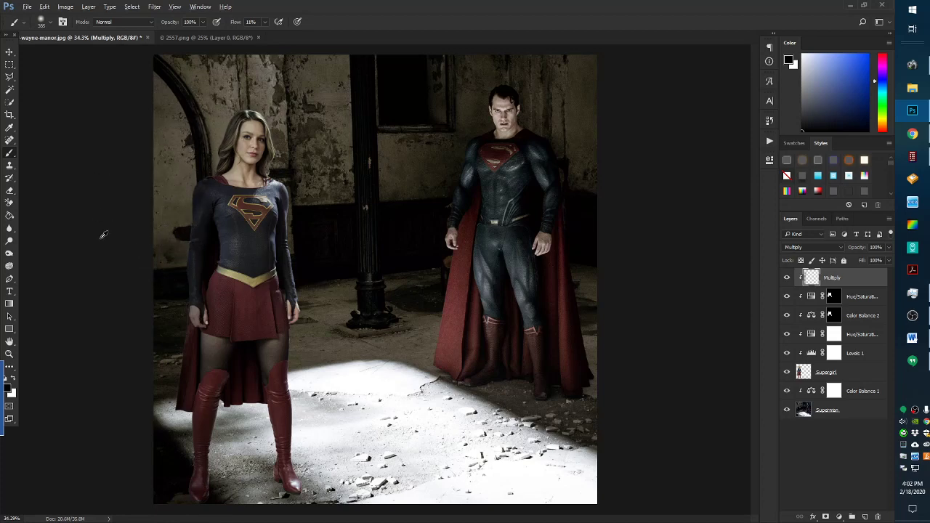
Add a new empty layer above Color Balance 1
scroll(130, 335, "down", 5)
scroll(254, 410, "up", 8)
scroll(258, 411, "down", 5)
scroll(259, 409, "up", 10)
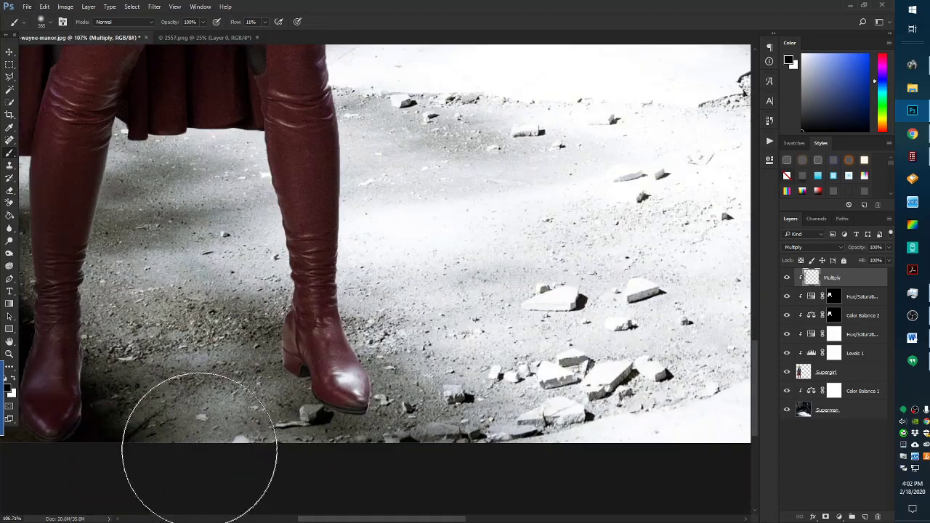
scroll(159, 447, "down", 2)
scroll(160, 447, "up", 1)
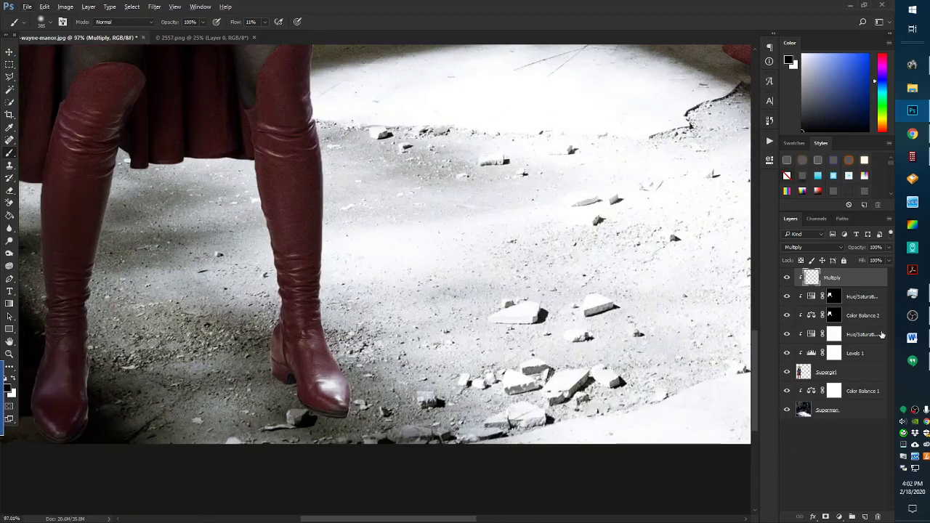
left_click(856, 393)
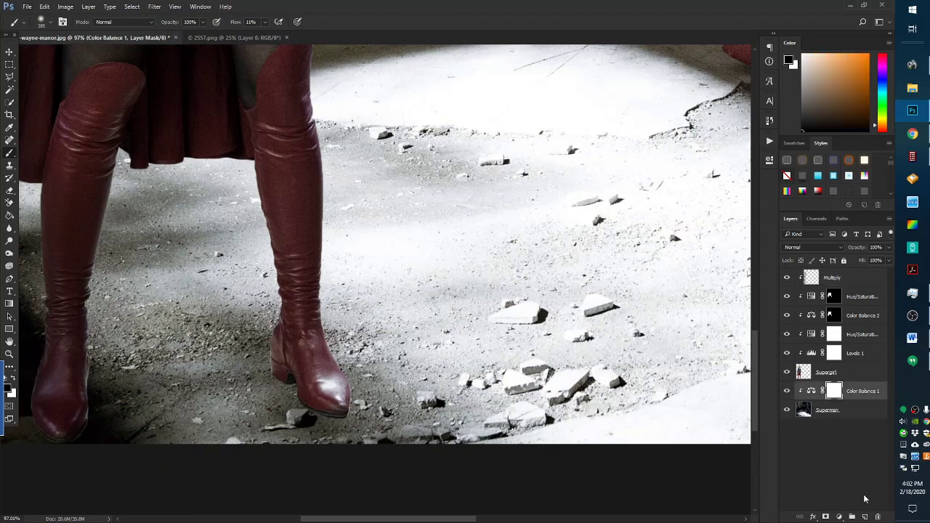
left_click(864, 515)
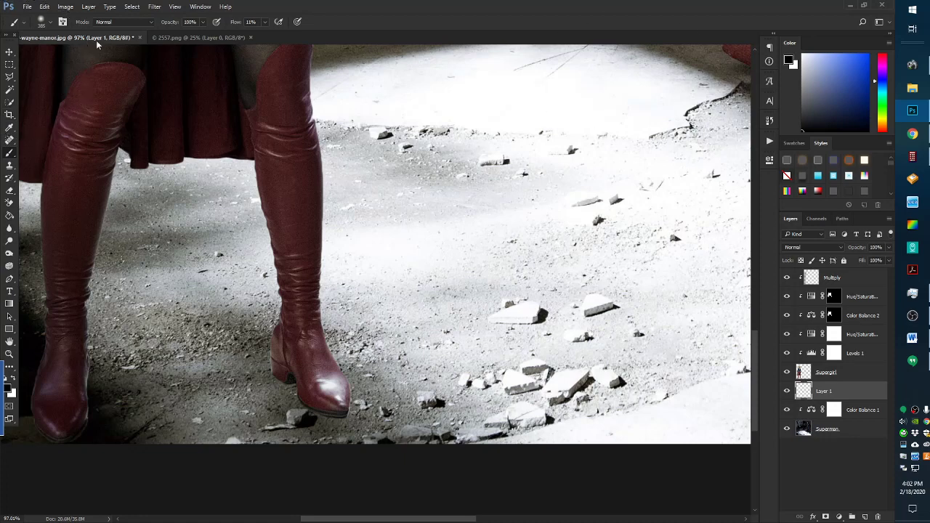
Sample a dark brown from the floor and set the soft Brush to 22% flow
left_click(9, 128)
scroll(163, 371, "down", 2)
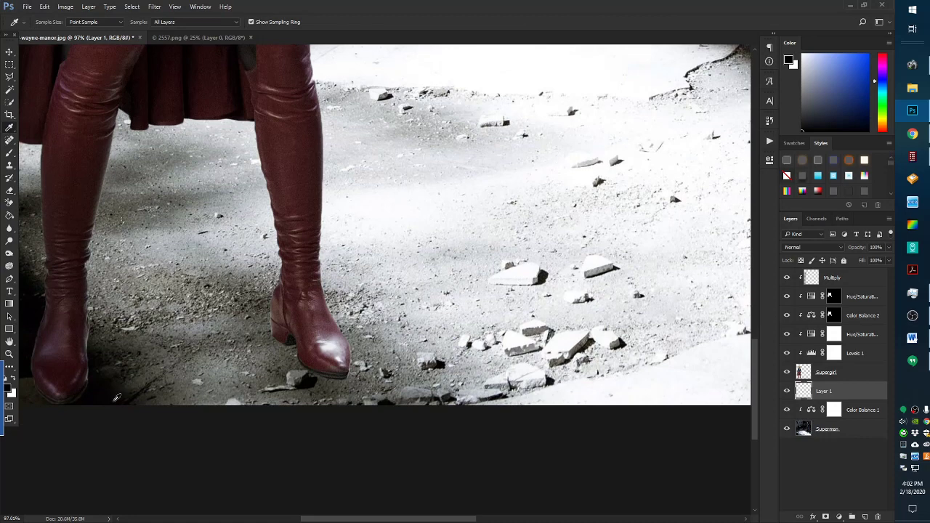
left_click(112, 386)
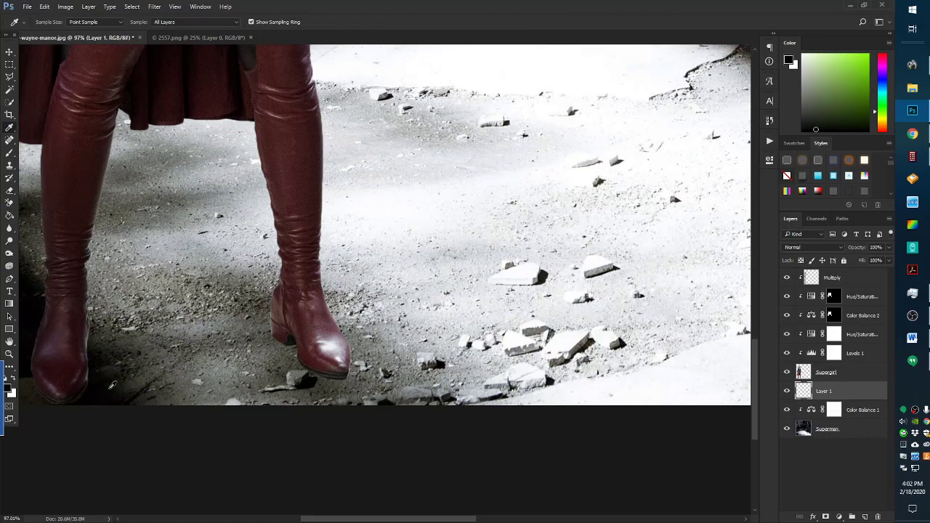
left_click(108, 386)
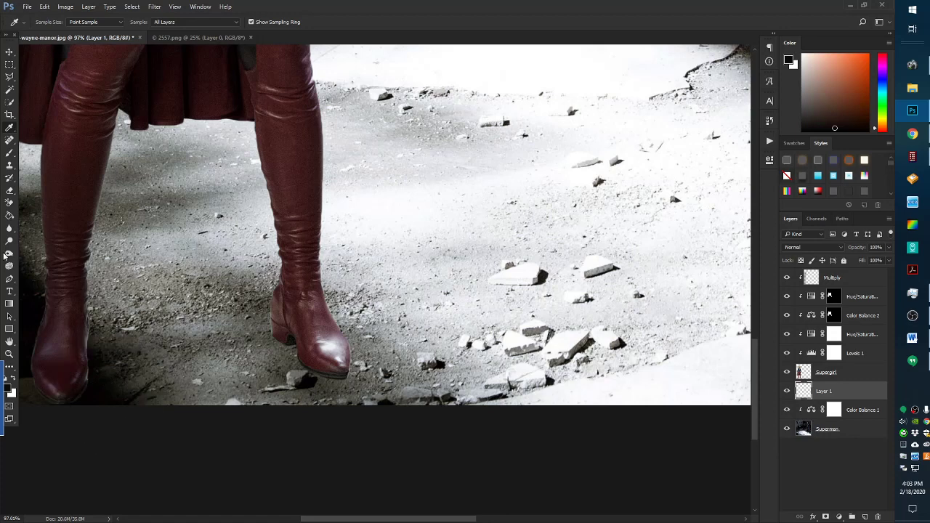
left_click(10, 153)
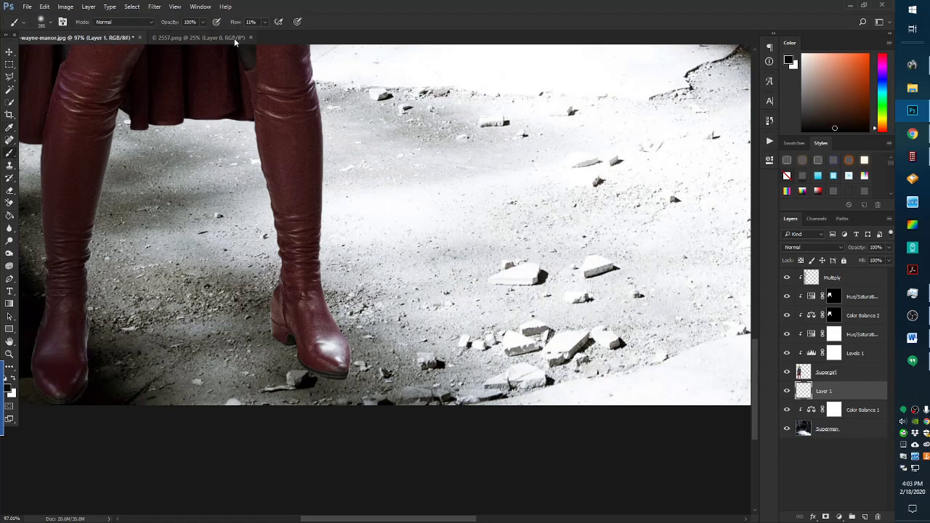
left_click_drag(270, 34, 276, 34)
left_click(44, 24)
left_click(46, 25)
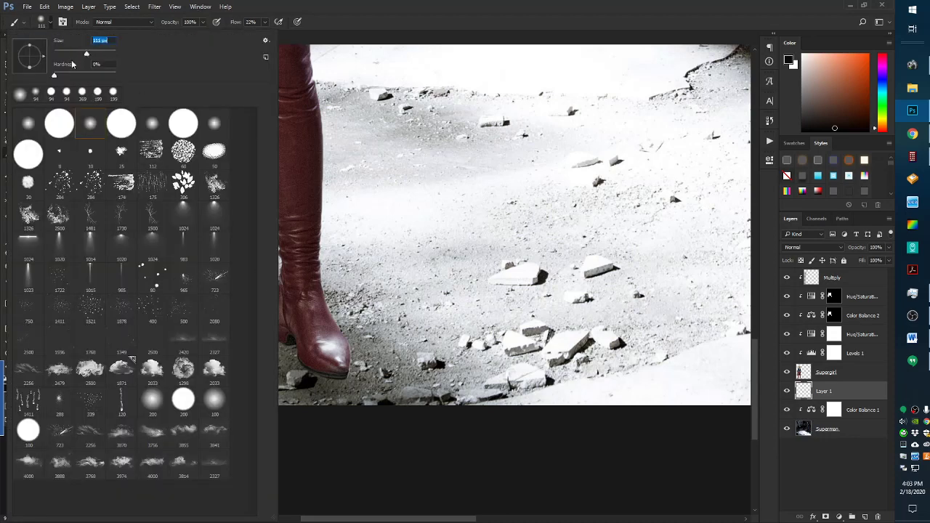
left_click(365, 5)
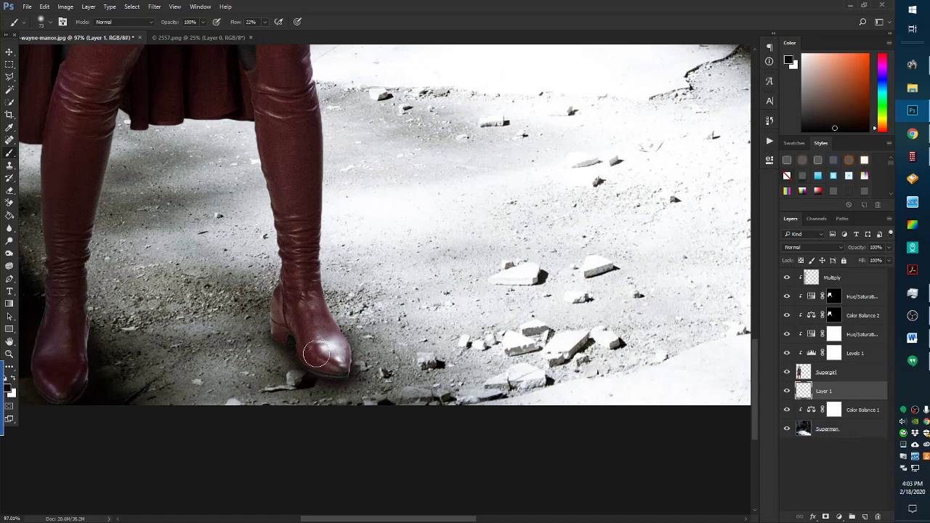
scroll(284, 372, "up", 9)
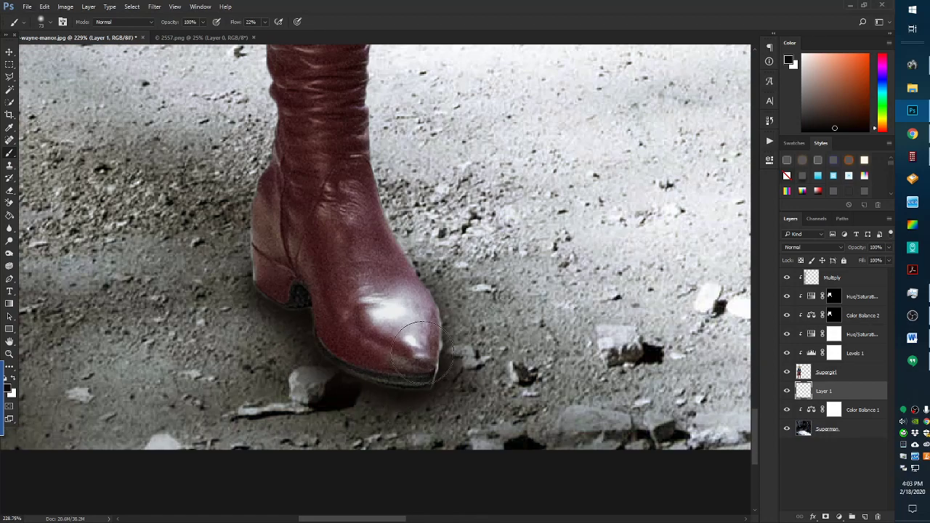
On the Supergirl layer, erase the boot toe's light fringe with a 98% hardness Eraser
key("alt+bracketright")
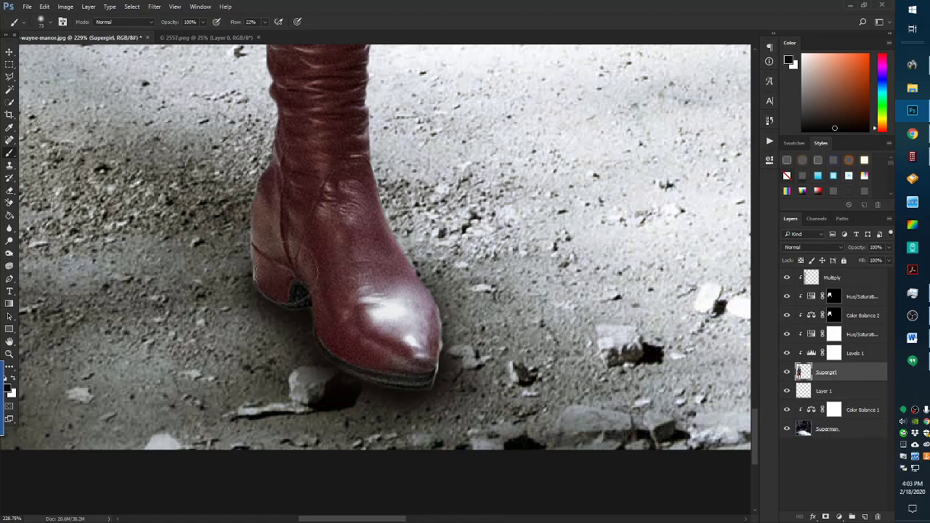
left_click(9, 192)
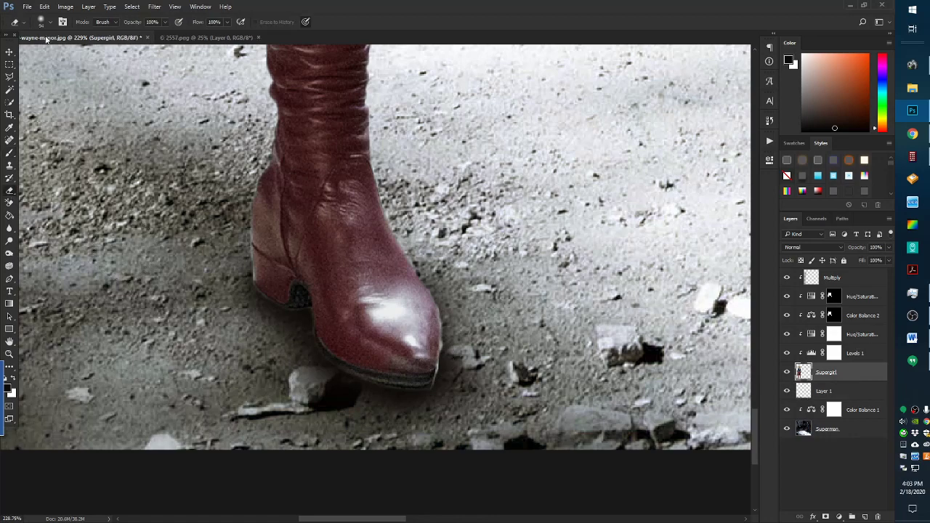
left_click(43, 23)
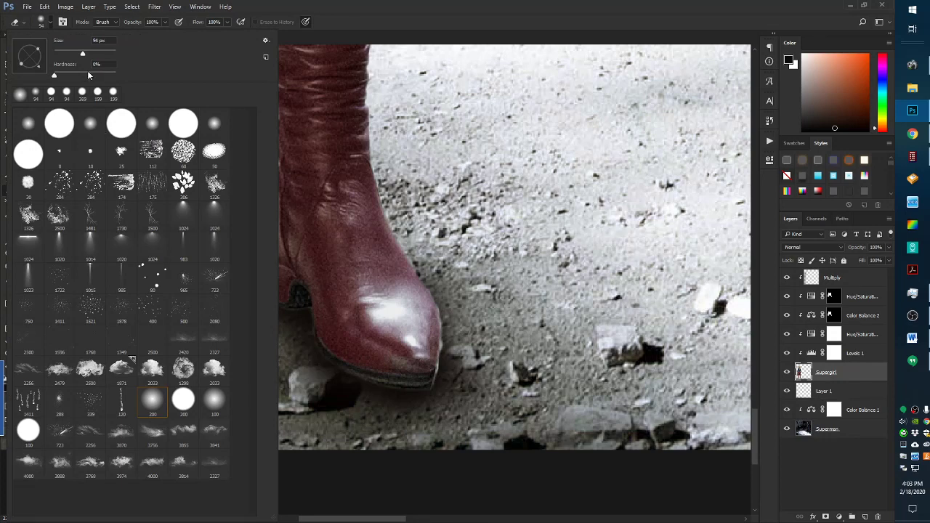
left_click(114, 74)
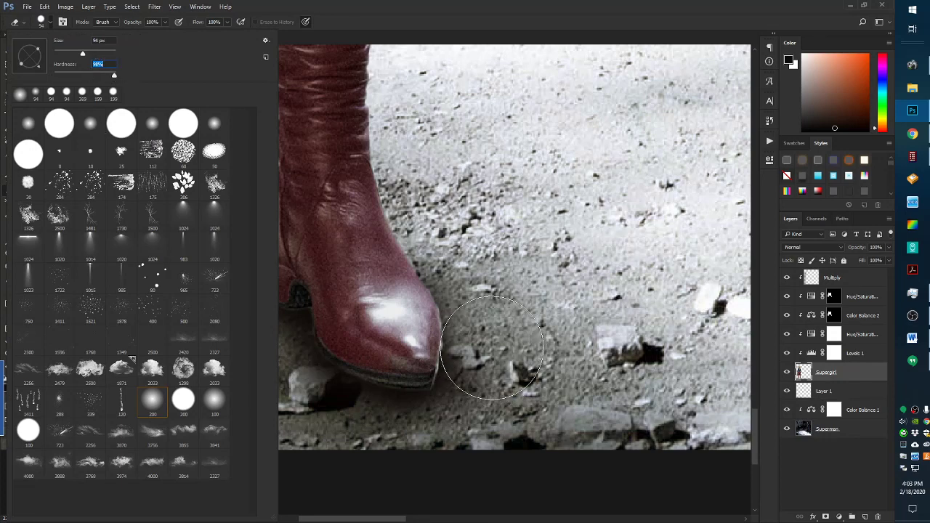
key("Return")
mouse_move(485, 373)
left_mouse_down()
mouse_move(492, 302)
mouse_move(446, 220)
left_mouse_up()
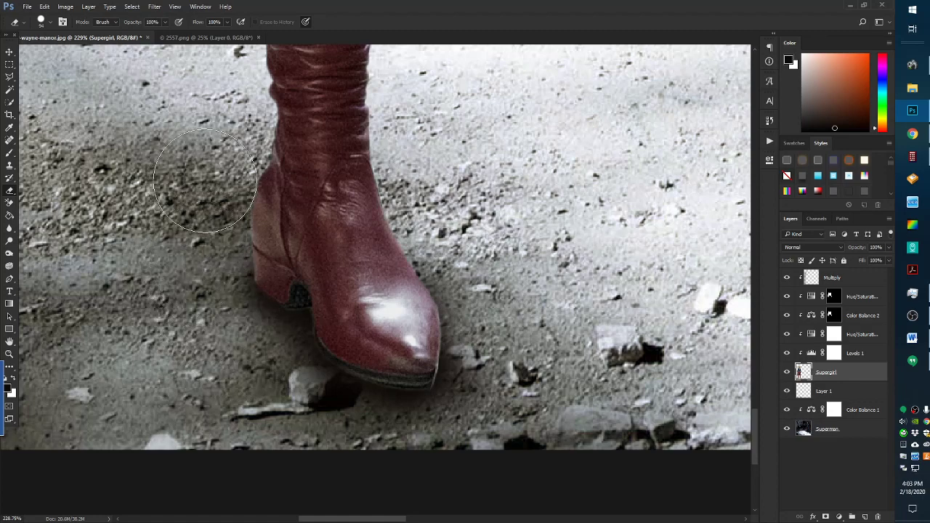
scroll(261, 382, "down", 1)
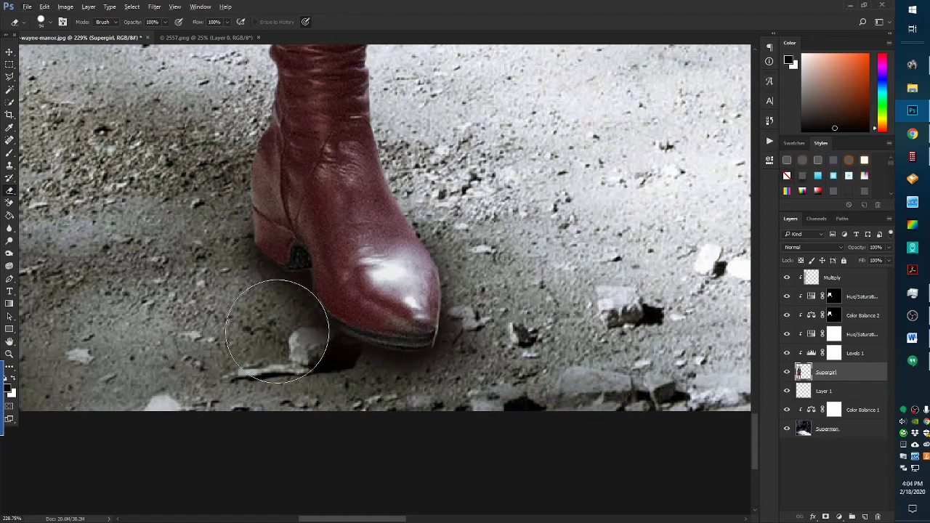
scroll(160, 356, "down", 3)
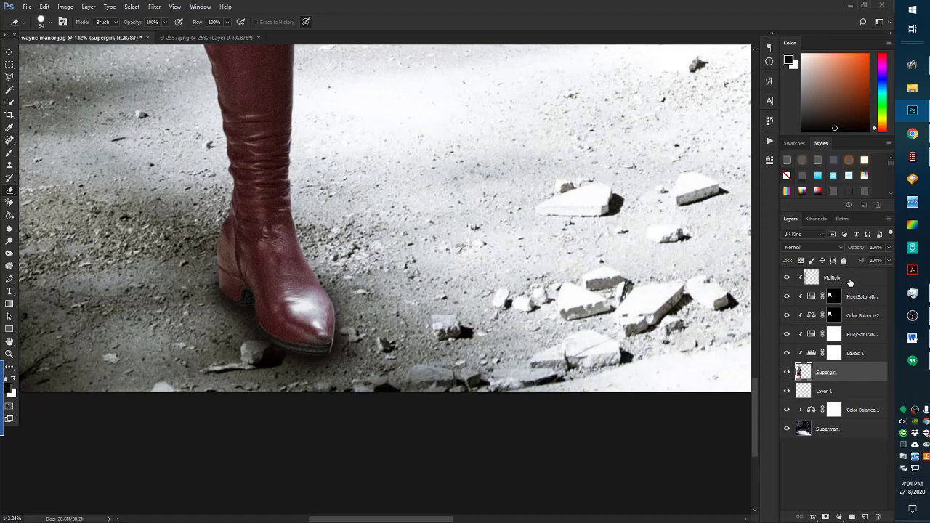
On the Multiply layer, darken the ground around the right boot's heel, sole and toe tip
left_click(817, 283)
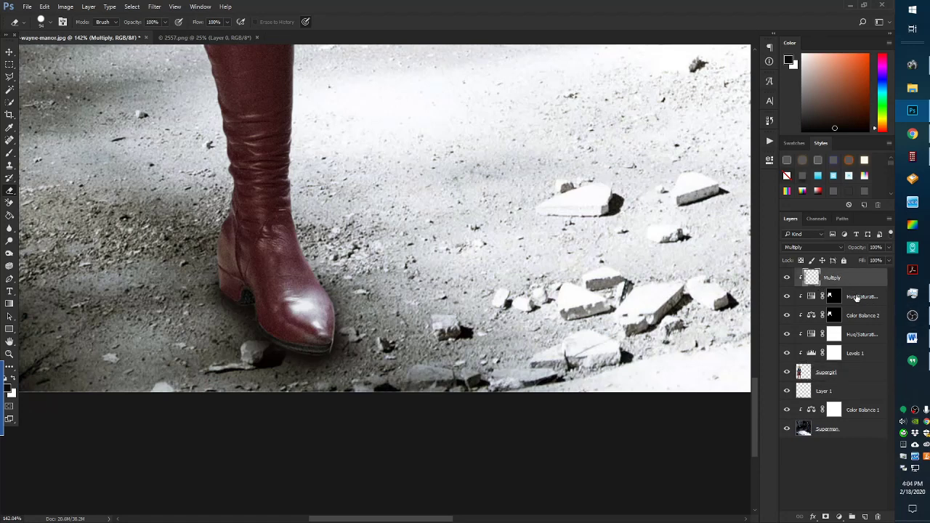
left_click(8, 155)
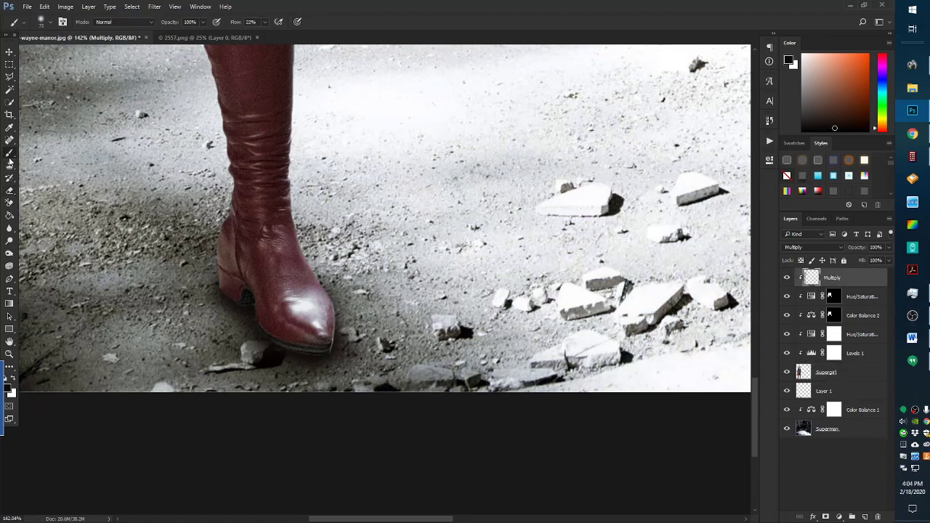
mouse_move(266, 337)
left_mouse_down()
mouse_move(213, 280)
mouse_move(283, 344)
mouse_move(330, 350)
mouse_move(197, 358)
mouse_move(216, 365)
mouse_move(253, 324)
mouse_move(230, 323)
mouse_move(218, 340)
mouse_move(220, 284)
mouse_move(200, 320)
left_mouse_up()
mouse_move(338, 357)
left_mouse_down()
mouse_move(340, 330)
mouse_move(334, 342)
left_mouse_up()
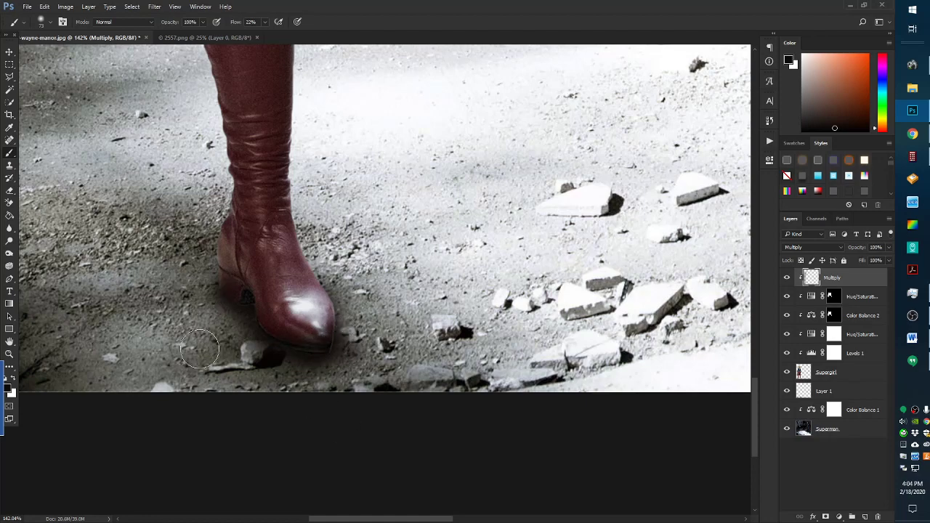
Darken the left boot's toe tip, sole edge and the highlight along its left edge
scroll(301, 446, "down", 3)
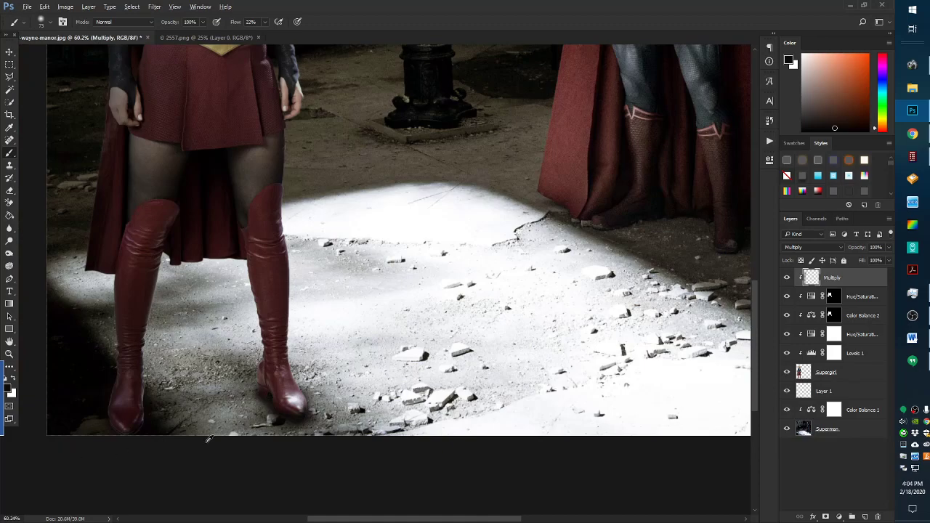
scroll(208, 439, "up", 3)
scroll(182, 433, "down", 2)
scroll(145, 425, "up", 5)
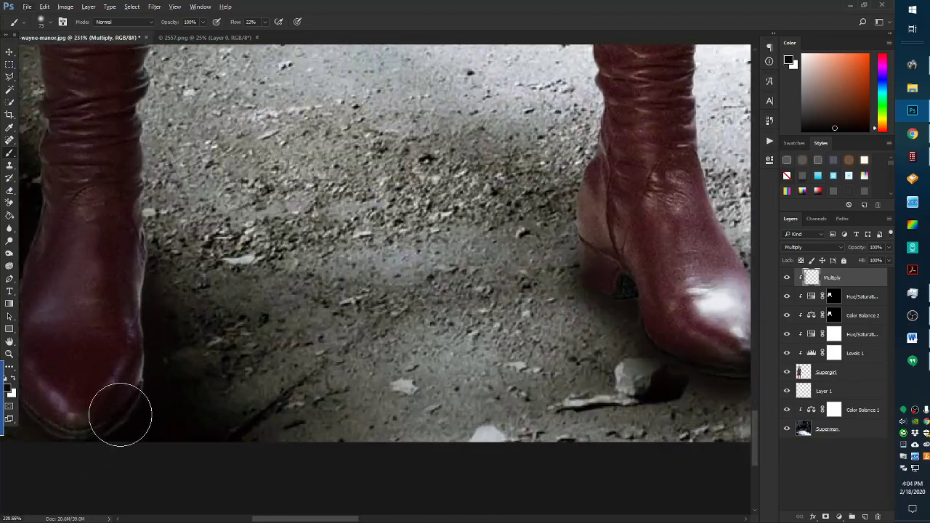
mouse_move(121, 415)
left_mouse_down()
mouse_move(88, 444)
mouse_move(51, 428)
mouse_move(181, 394)
mouse_move(143, 230)
mouse_move(154, 305)
left_mouse_up()
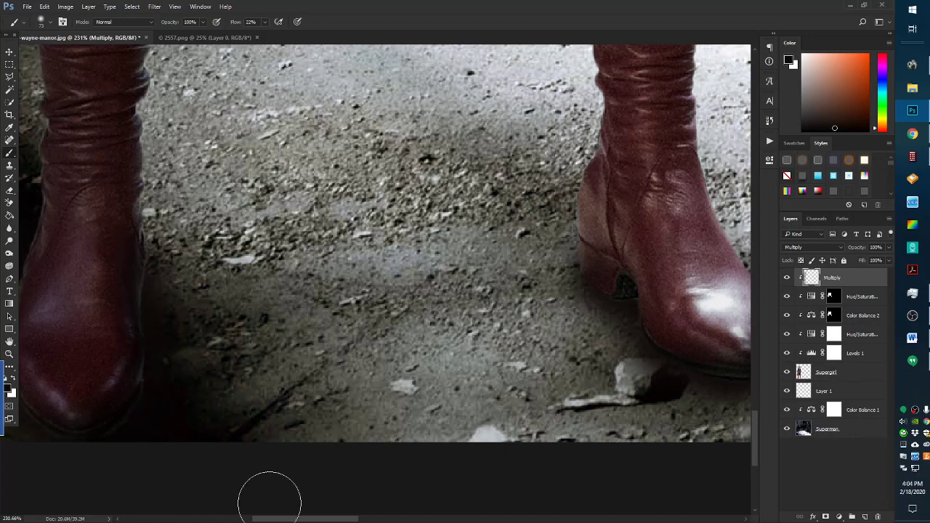
left_click_drag(304, 519, 220, 518)
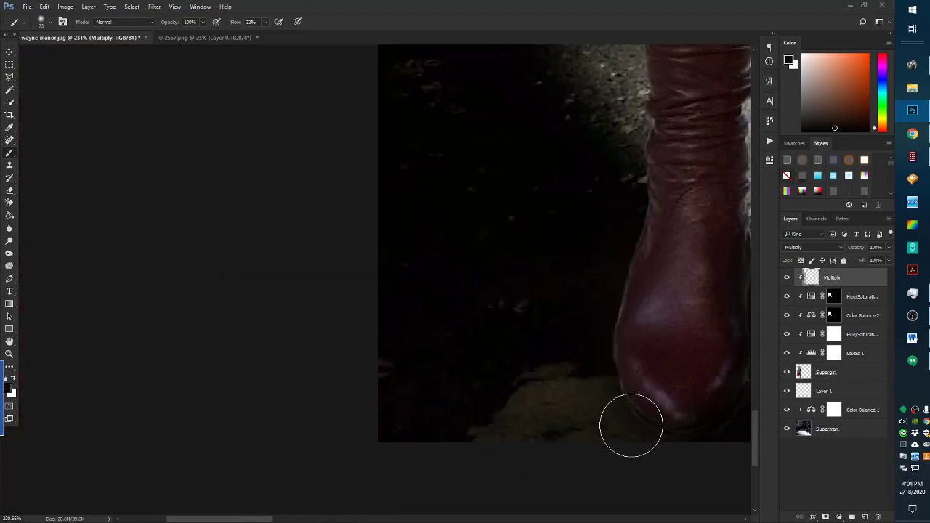
mouse_move(612, 393)
left_mouse_down()
mouse_move(611, 337)
mouse_move(639, 235)
mouse_move(615, 299)
mouse_move(643, 156)
mouse_move(616, 269)
mouse_move(636, 152)
mouse_move(603, 257)
left_mouse_up()
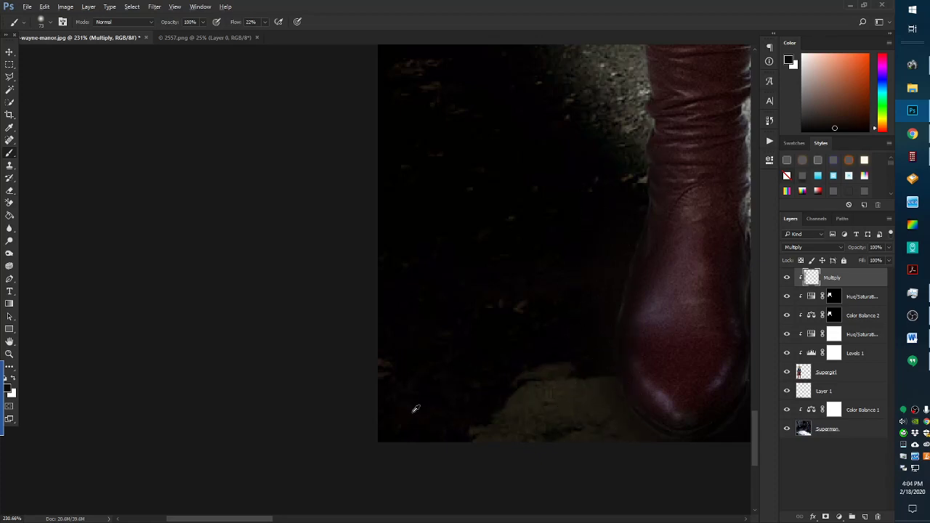
scroll(359, 433, "down", 3)
scroll(359, 433, "down", 2)
scroll(359, 435, "down", 2)
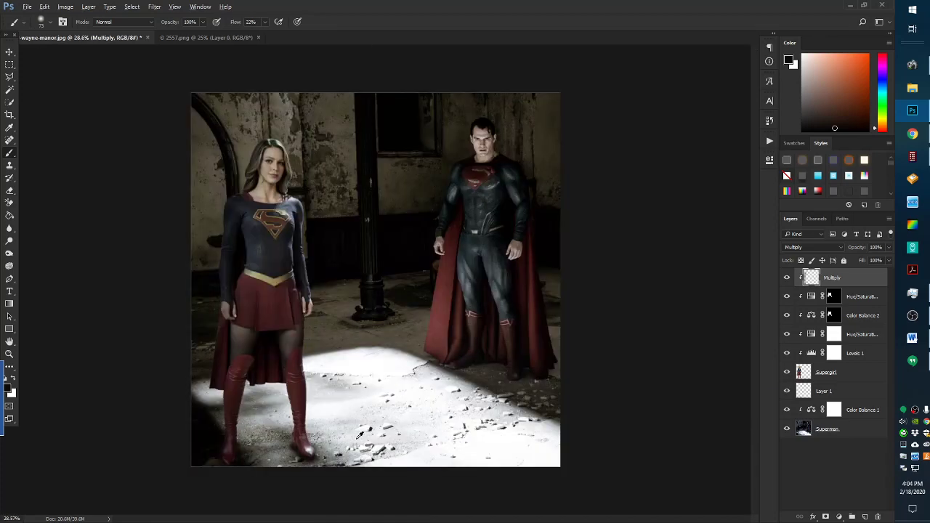
scroll(295, 475, "up", 6)
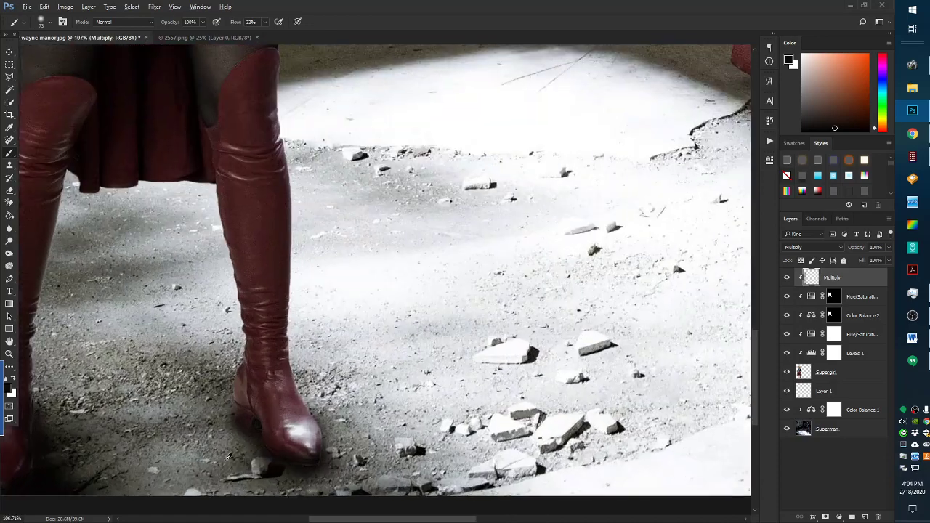
scroll(239, 451, "down", 1)
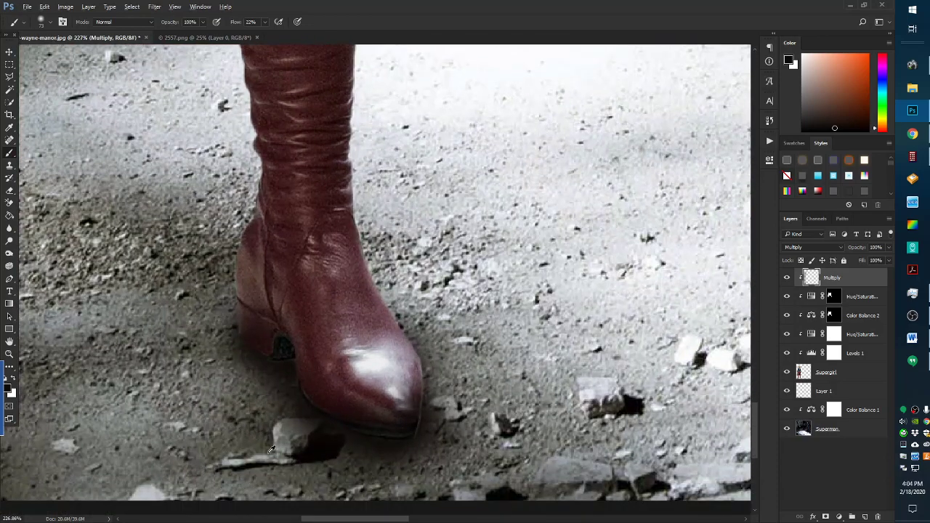
scroll(262, 418, "up", 2)
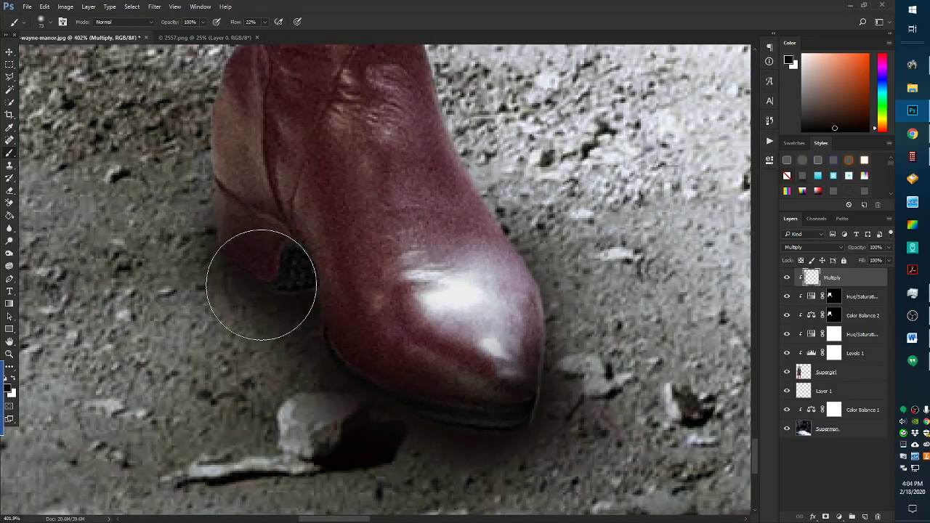
On Layer 1, set the Eraser to 55 px, 0% hardness and 26% flow, then return to the Brush
left_click(833, 390)
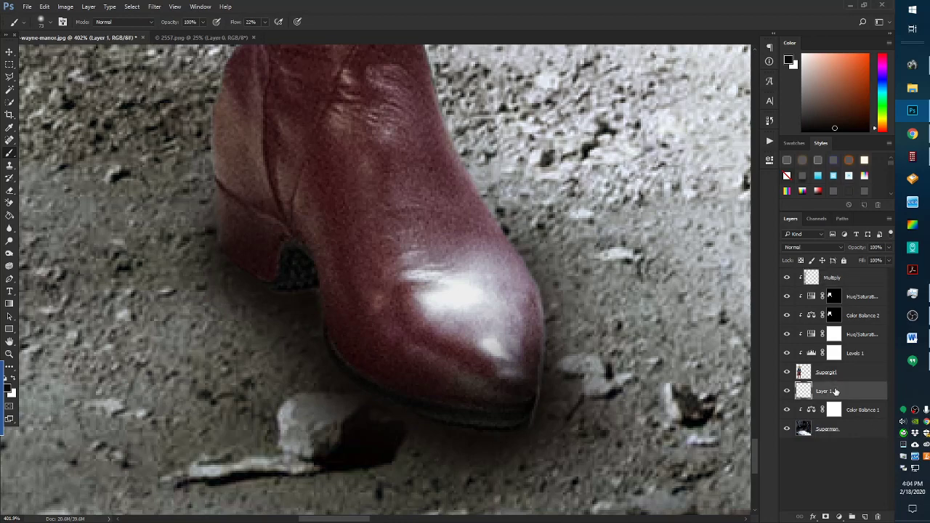
left_click(9, 191)
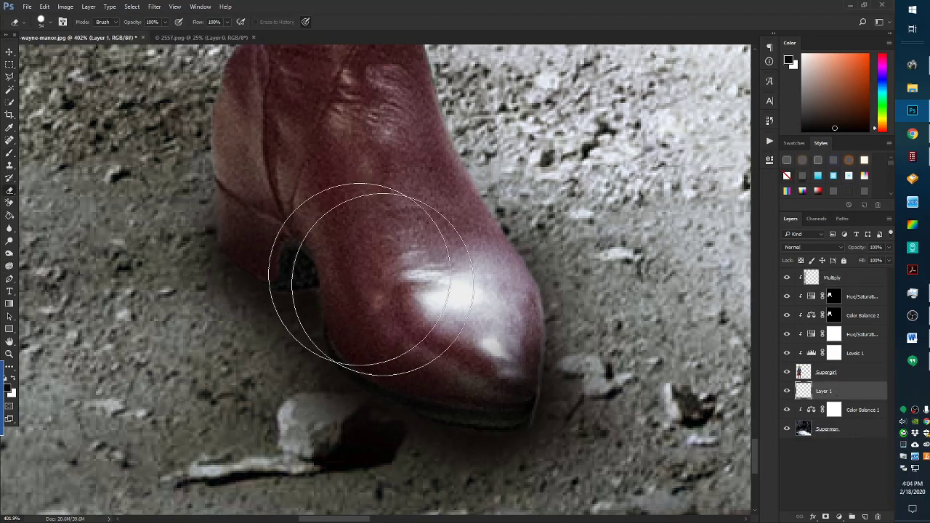
left_click(43, 21)
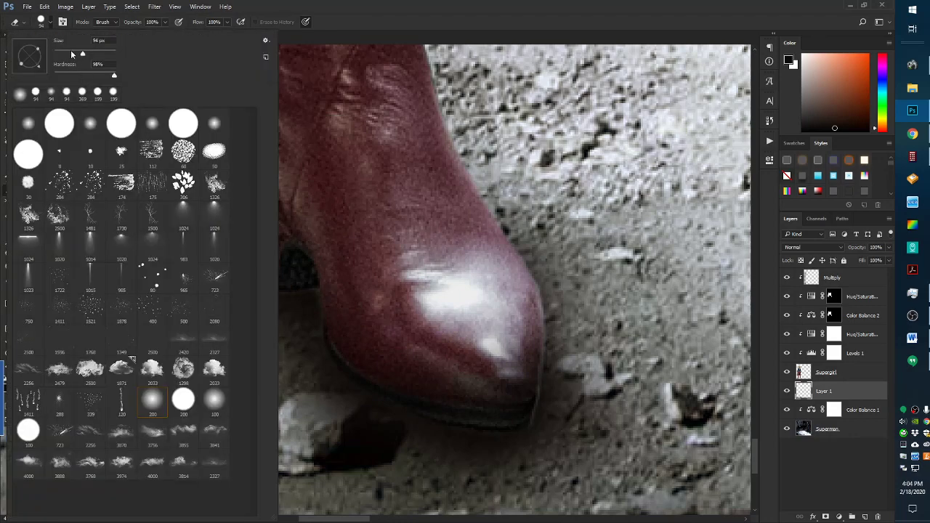
left_click(71, 53)
left_click_drag(114, 75, 21, 77)
left_click(227, 23)
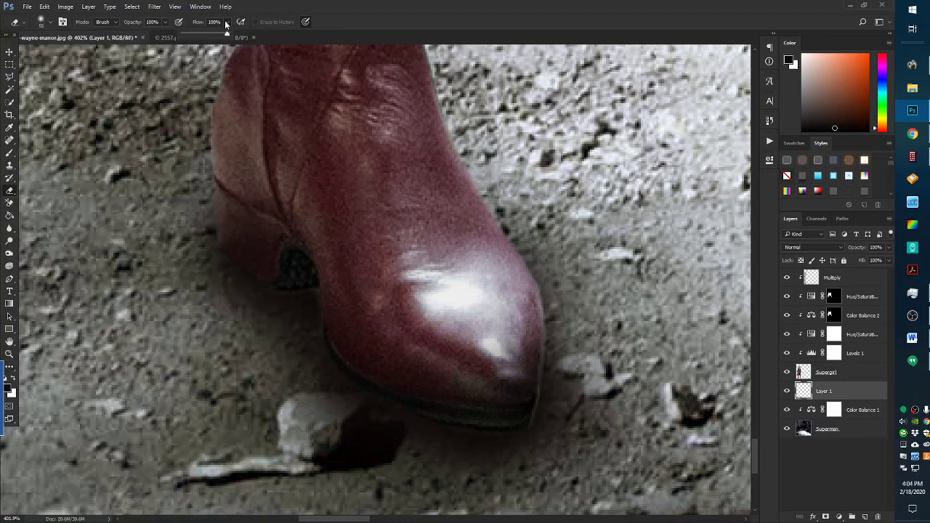
left_click(194, 33)
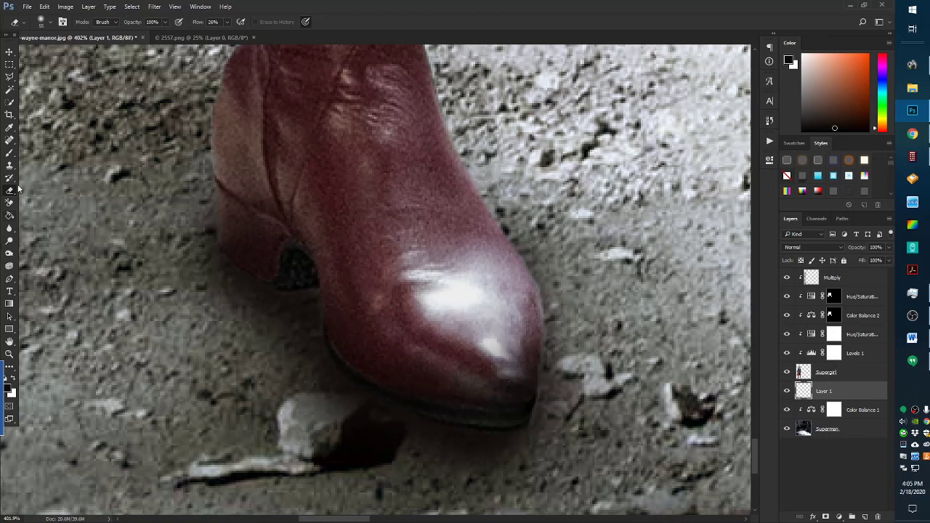
left_click(9, 153)
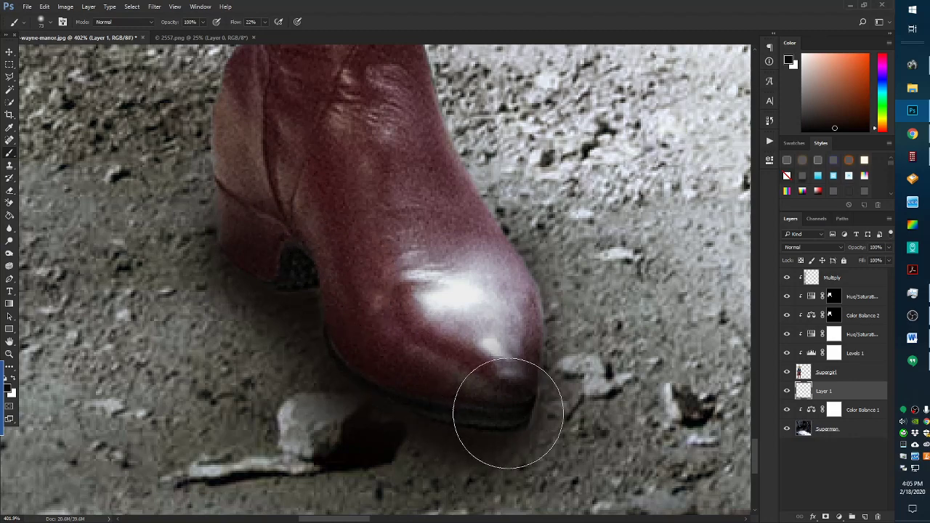
scroll(129, 342, "down", 2)
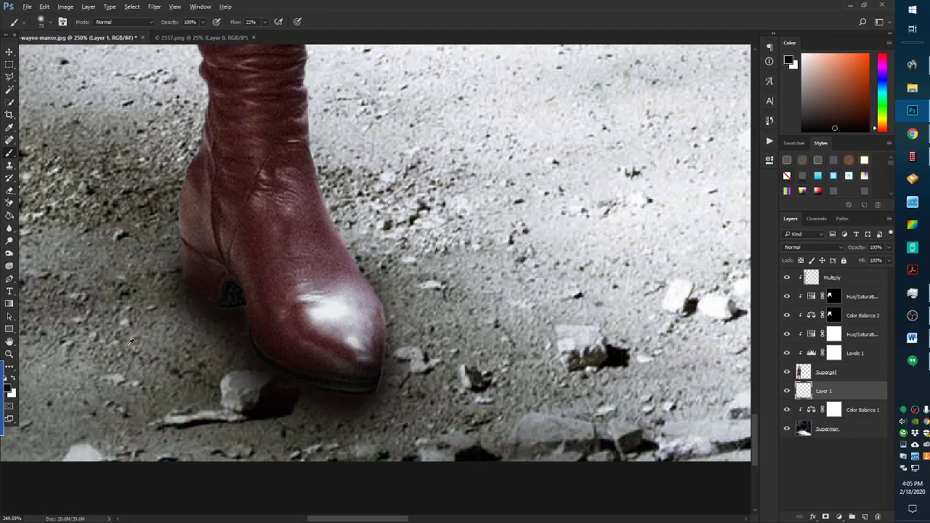
Lower Layer 1's opacity slightly to 99%
scroll(129, 342, "down", 9)
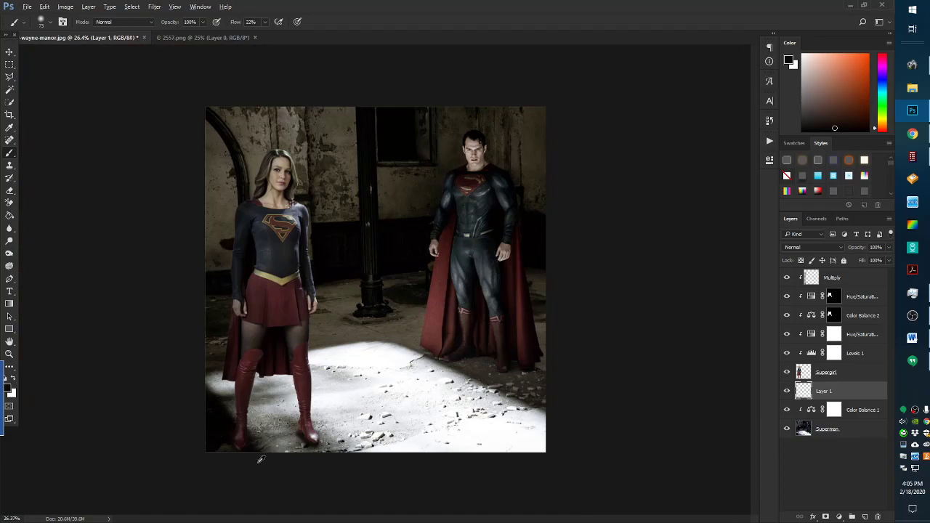
scroll(260, 459, "up", 3)
scroll(200, 494, "down", 2)
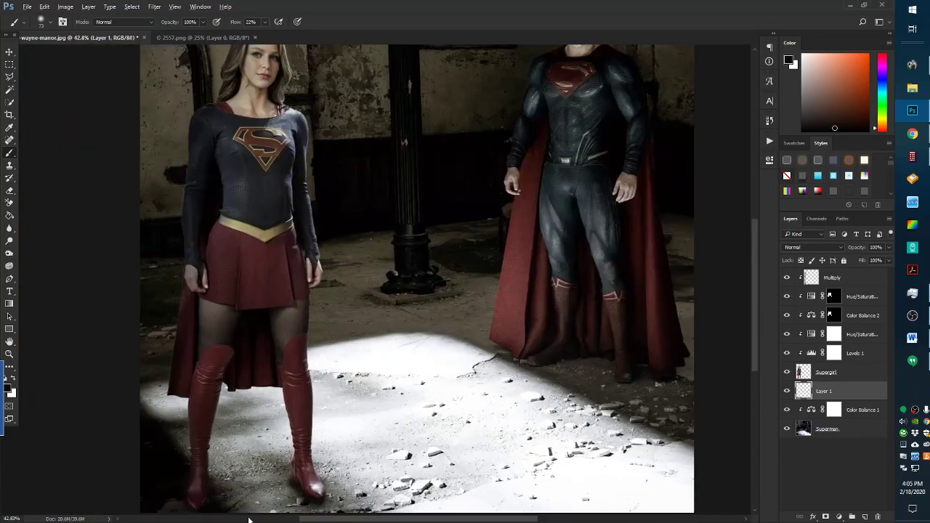
scroll(387, 497, "up", 6)
scroll(387, 497, "up", 1)
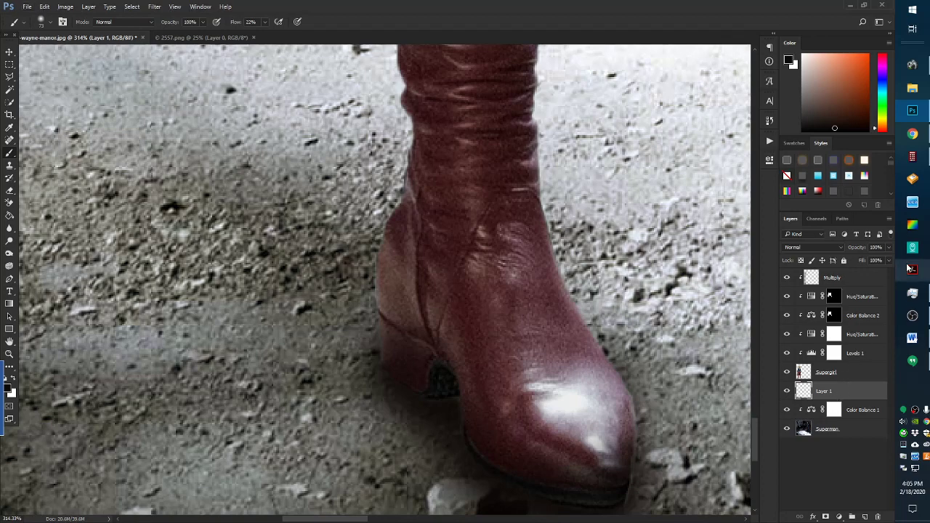
left_click(887, 248)
left_click_drag(888, 260, 887, 262)
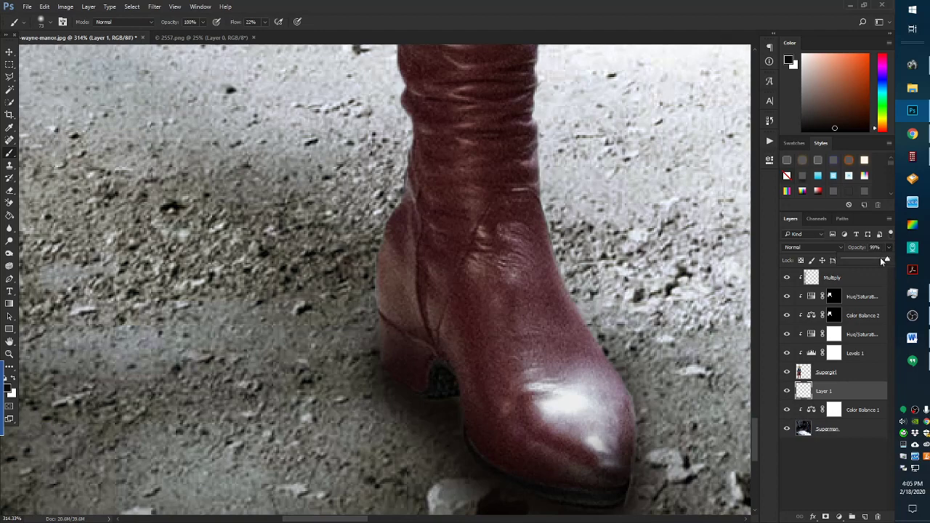
scroll(346, 385, "down", 6)
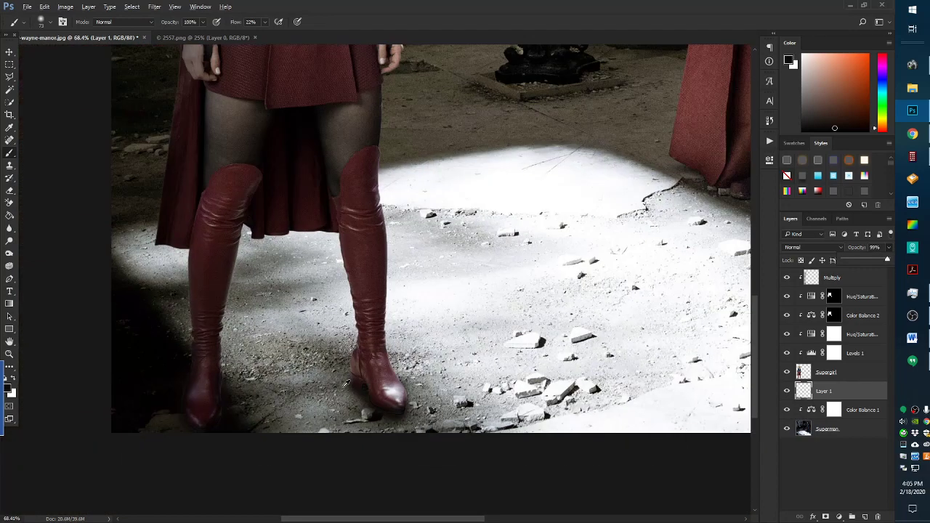
scroll(346, 385, "down", 2)
scroll(346, 385, "down", 1)
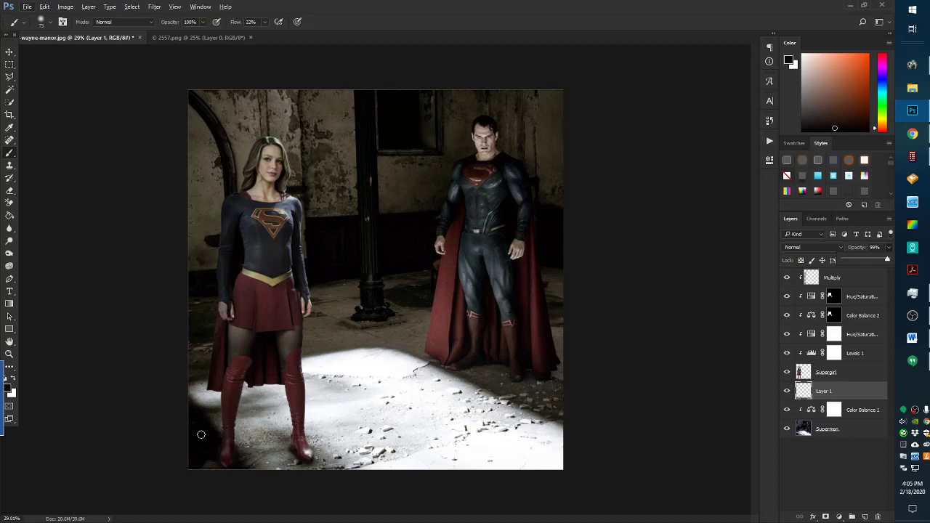
scroll(245, 494, "up", 2)
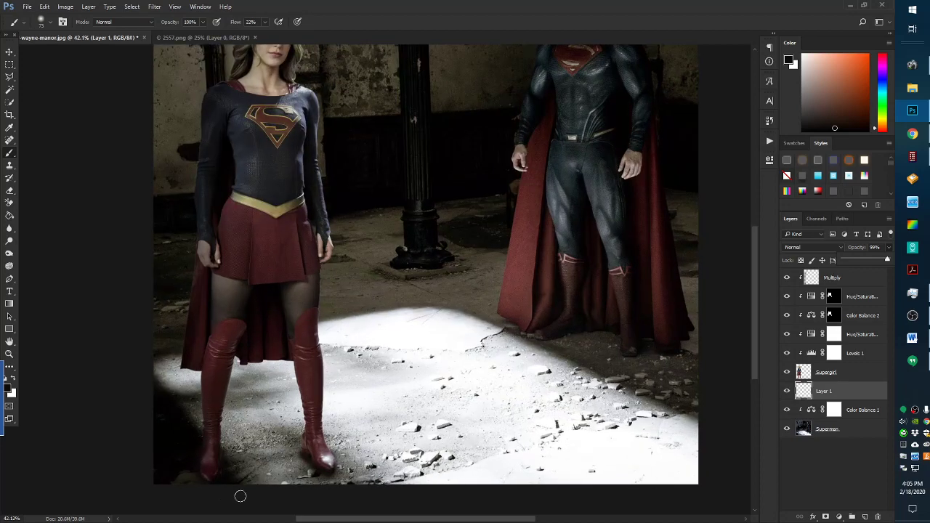
scroll(240, 496, "down", 2)
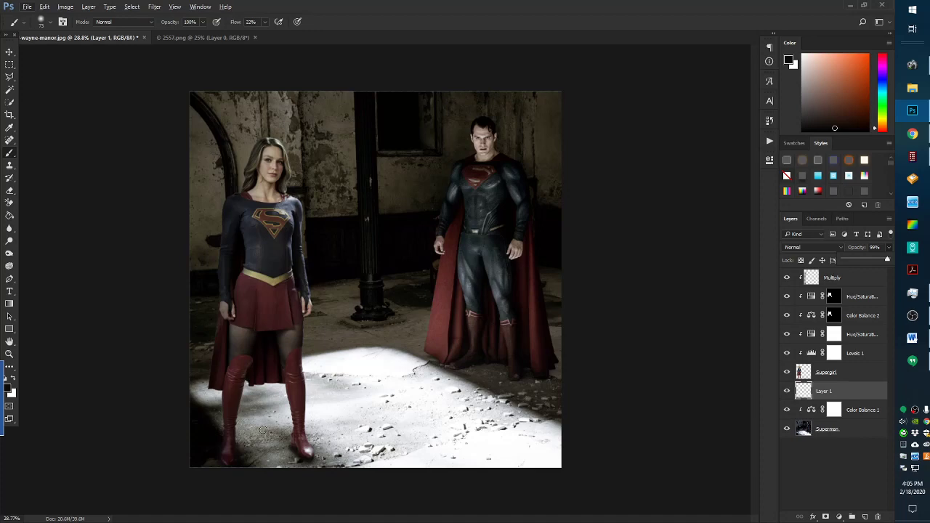
scroll(263, 430, "up", 1)
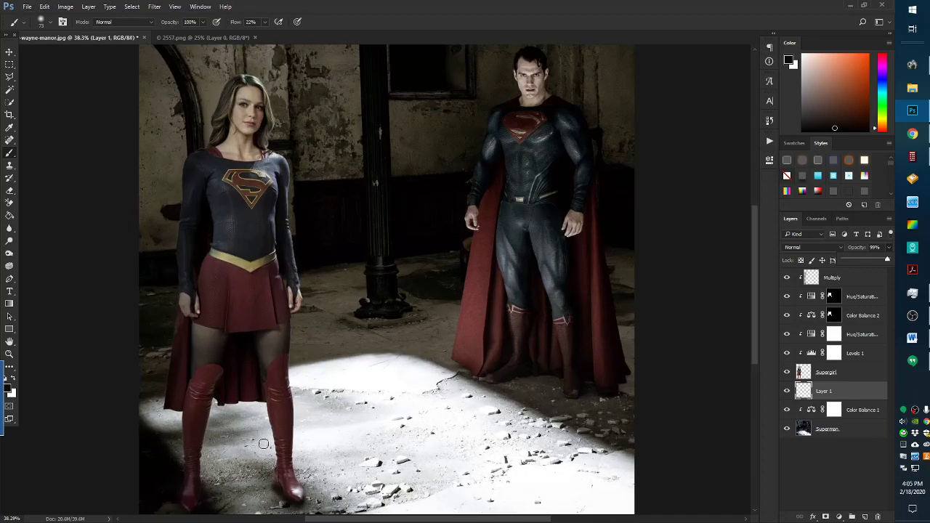
scroll(267, 440, "down", 1)
scroll(254, 454, "up", 3)
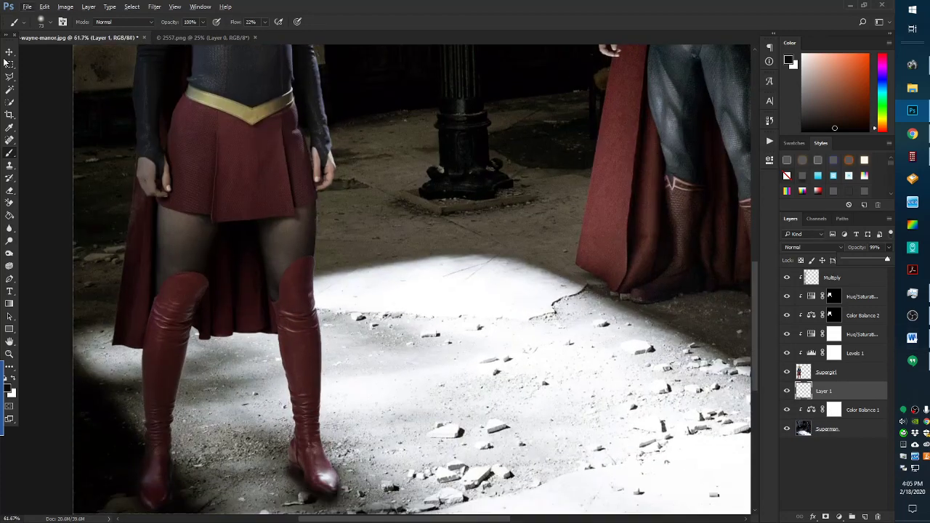
Add a new layer above Color Balance 1 and set a black 464 px Brush at 16% flow
left_click(851, 411)
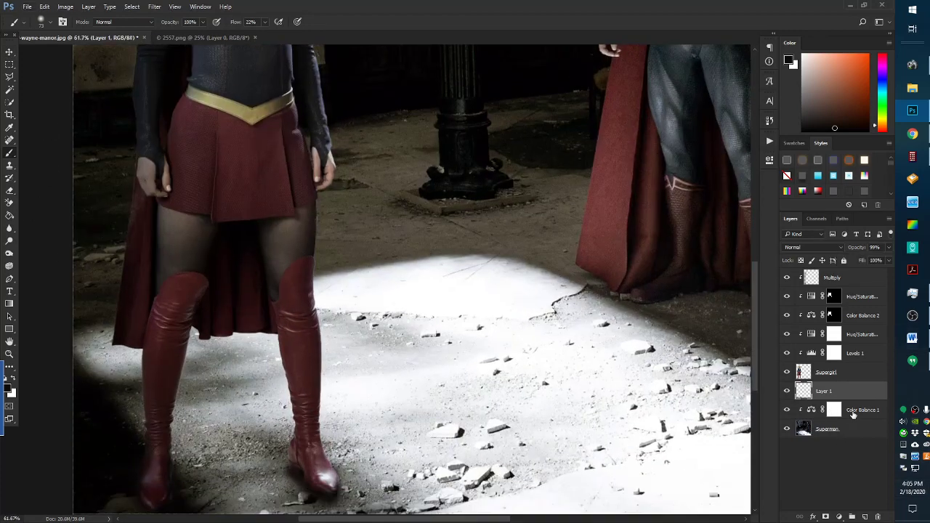
left_click(865, 517)
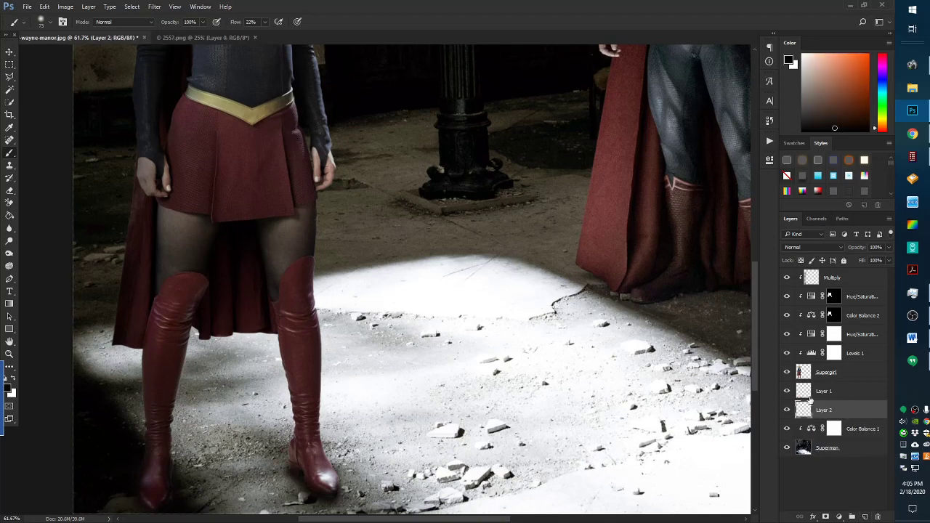
left_click_drag(859, 121, 801, 134)
left_click(265, 22)
left_click(41, 22)
left_click(98, 54)
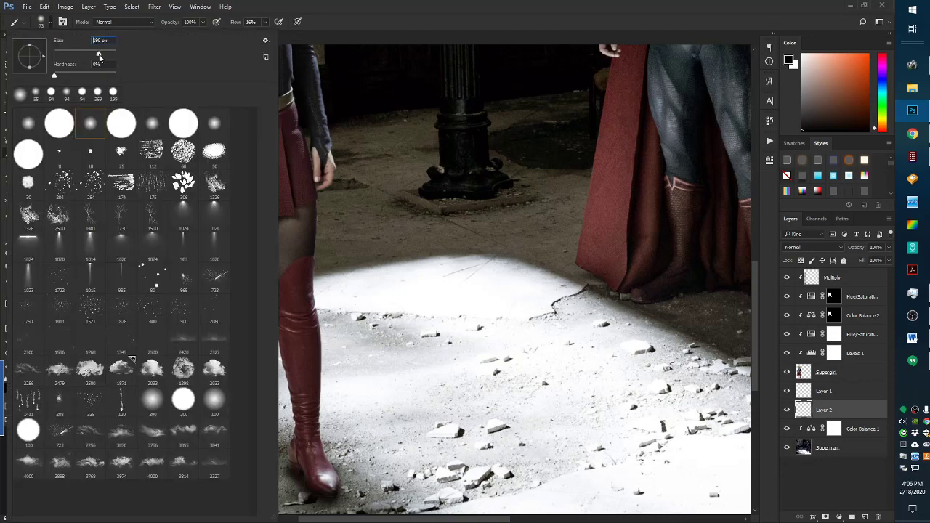
left_click(450, 4)
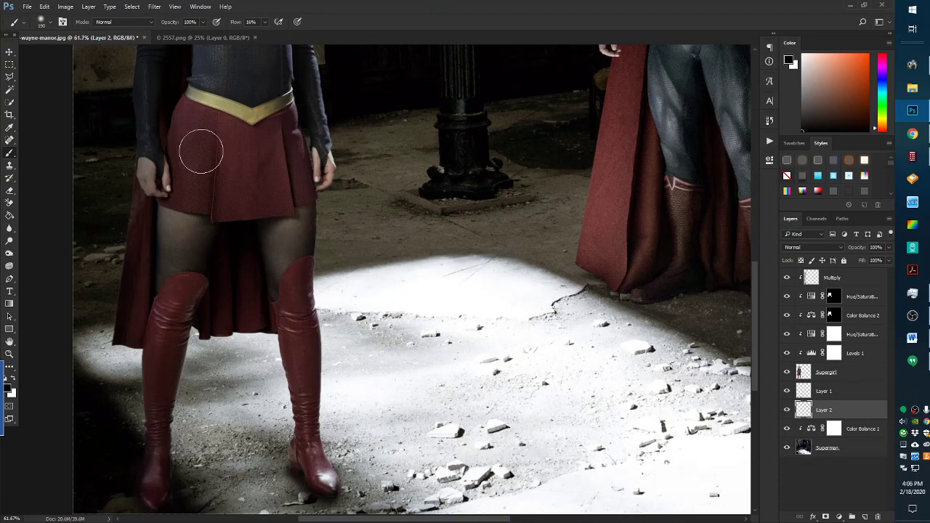
left_click(46, 22)
left_click(111, 55)
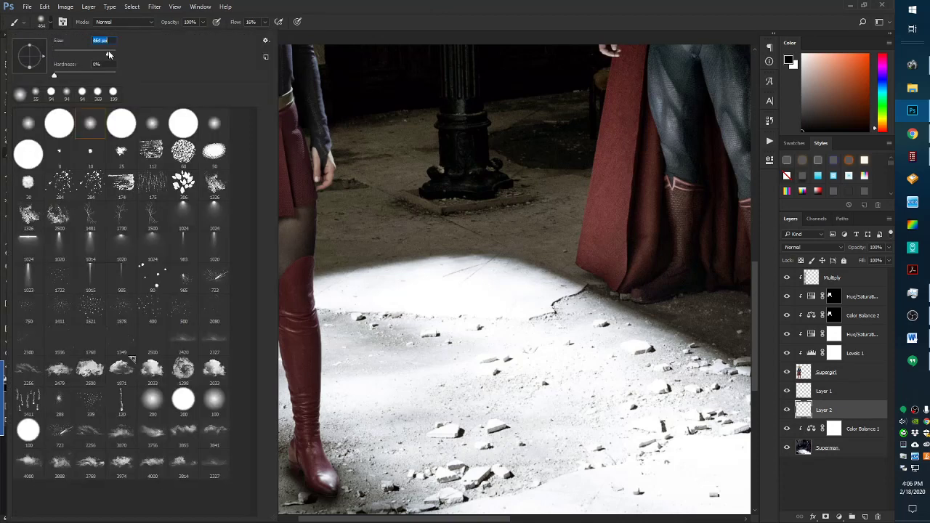
left_click(386, 6)
Paint soft shadow on the floor between the boots, trying Layer 2 below Color Balance 1
mouse_move(228, 440)
left_mouse_down()
mouse_move(210, 445)
mouse_move(218, 454)
mouse_move(337, 465)
left_mouse_up()
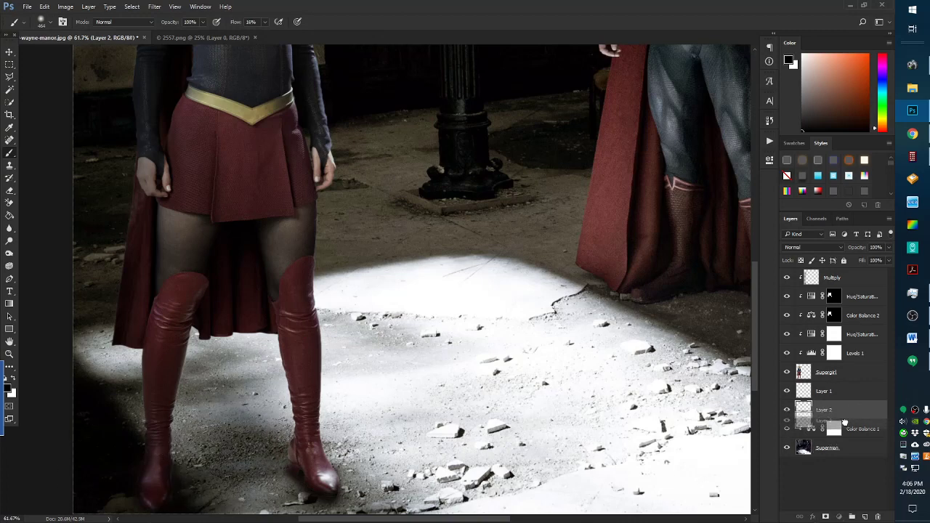
left_click_drag(843, 412, 841, 442)
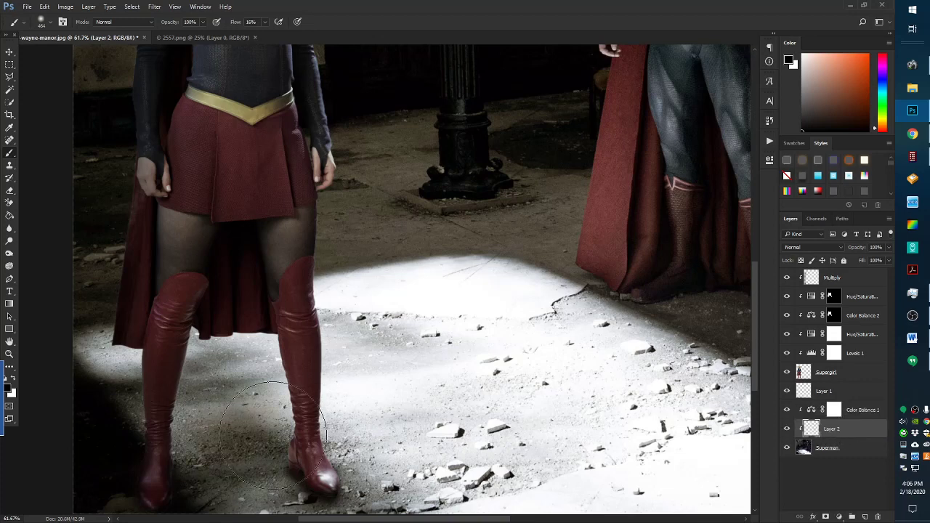
mouse_move(225, 446)
left_mouse_down()
mouse_move(197, 439)
mouse_move(218, 464)
mouse_move(257, 479)
mouse_move(258, 444)
mouse_move(140, 468)
mouse_move(201, 457)
mouse_move(9, 475)
mouse_move(267, 449)
left_mouse_up()
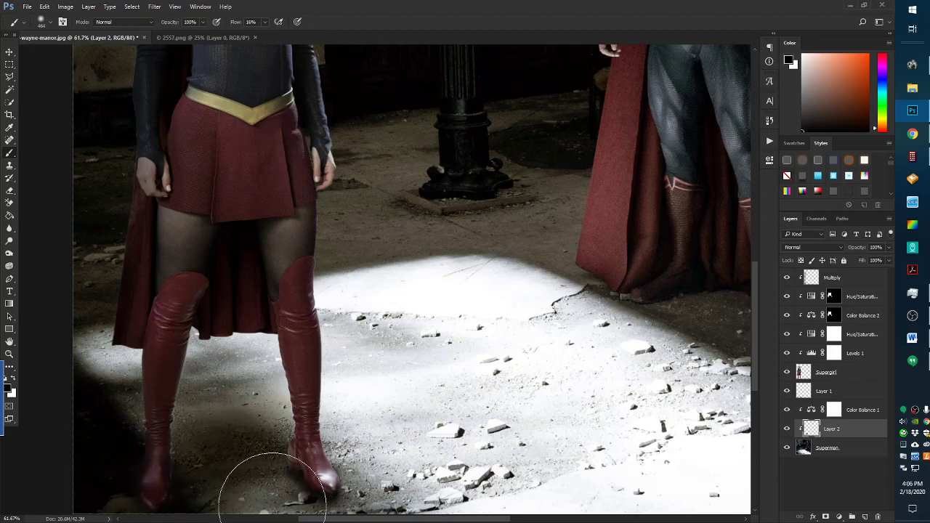
scroll(13, 436, "down", 2)
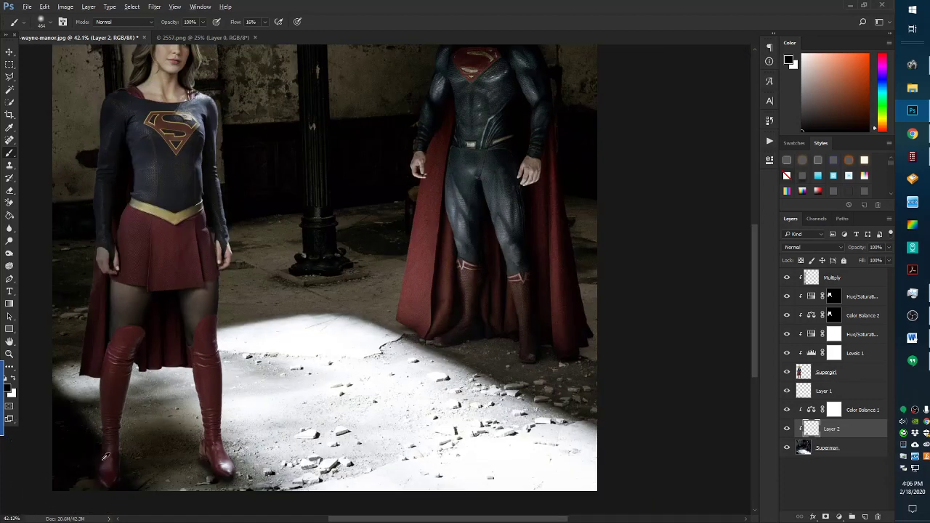
scroll(105, 456, "up", 3)
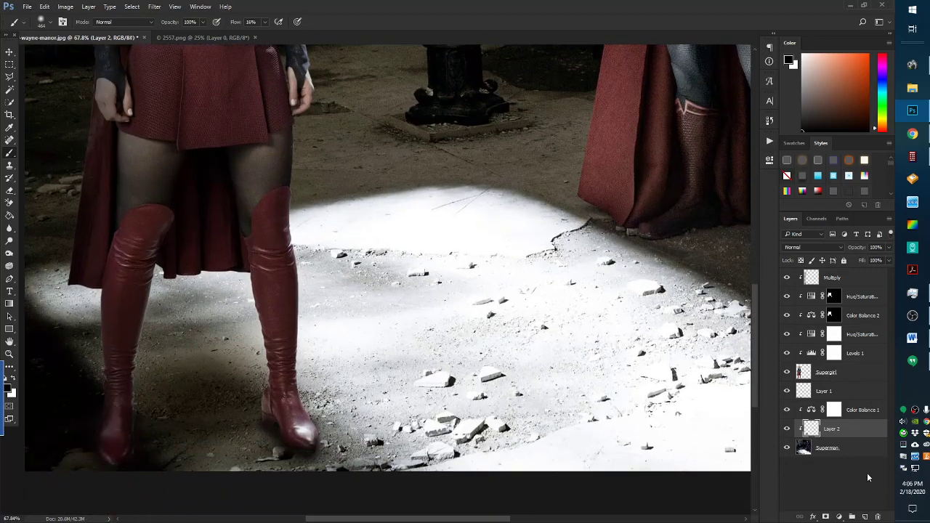
left_click_drag(838, 427, 835, 406)
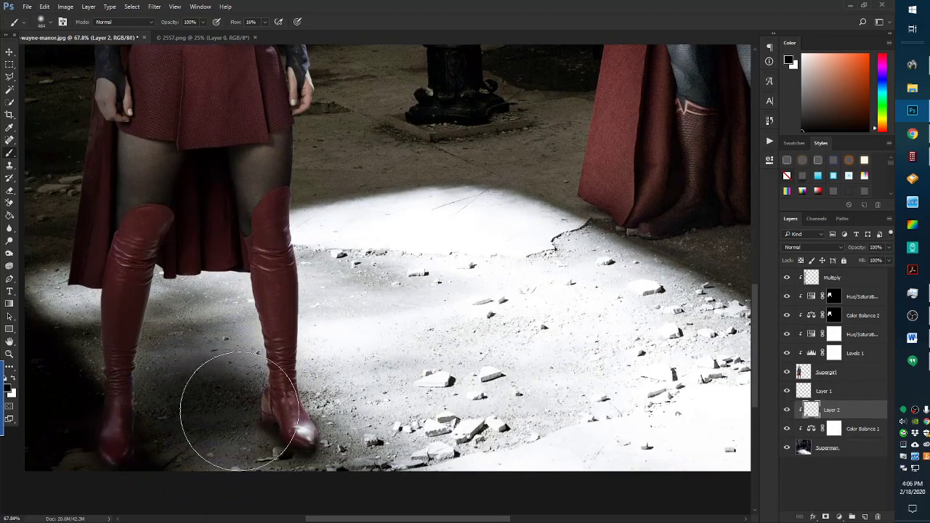
Paint soft black shadow around Supergirl's left boot
mouse_move(144, 401)
left_mouse_down()
mouse_move(75, 432)
mouse_move(131, 403)
mouse_move(80, 412)
mouse_move(96, 398)
mouse_move(238, 405)
mouse_move(117, 421)
mouse_move(97, 396)
mouse_move(44, 409)
mouse_move(265, 403)
mouse_move(257, 412)
mouse_move(267, 425)
mouse_move(210, 452)
left_mouse_up()
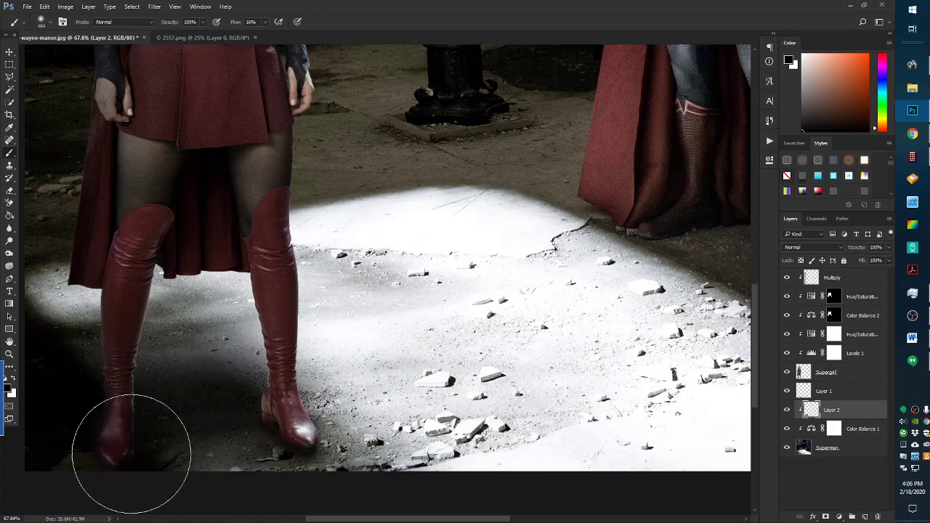
scroll(32, 449, "down", 3)
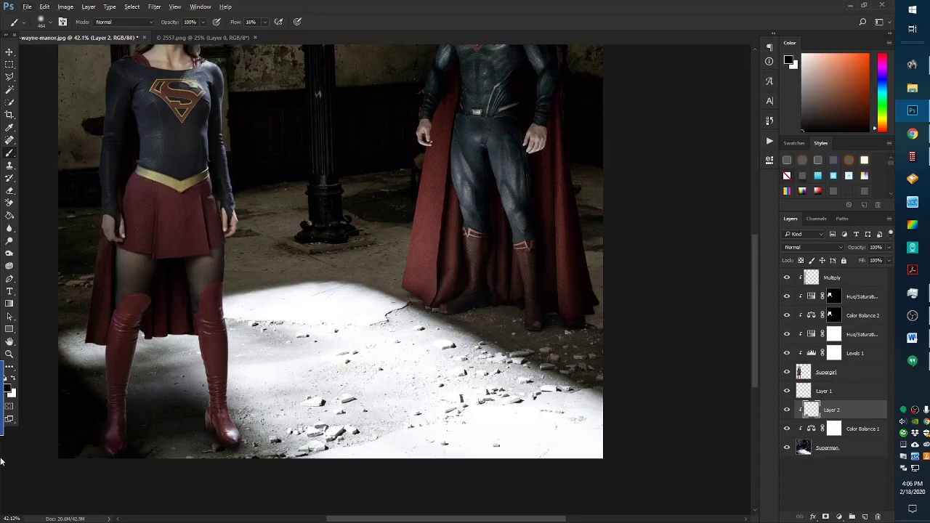
scroll(3, 462, "down", 2)
scroll(178, 334, "down", 3)
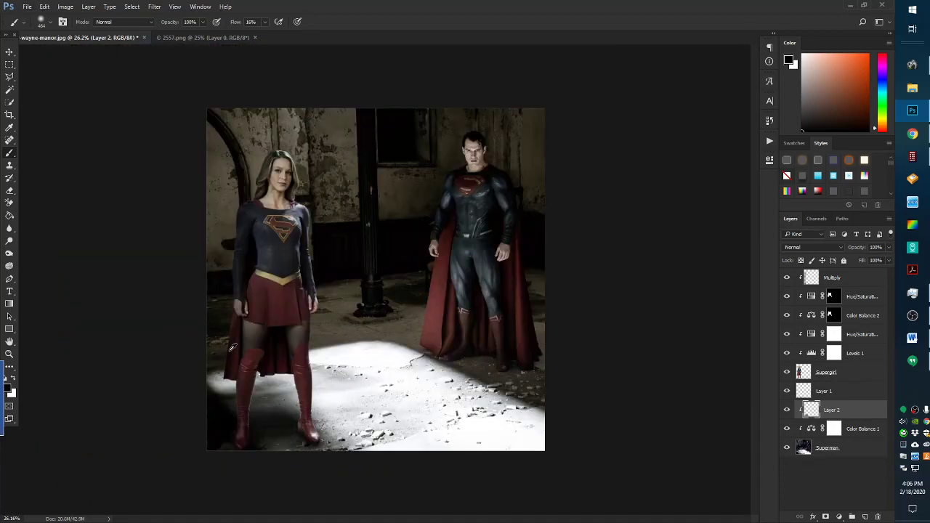
scroll(232, 347, "up", 2)
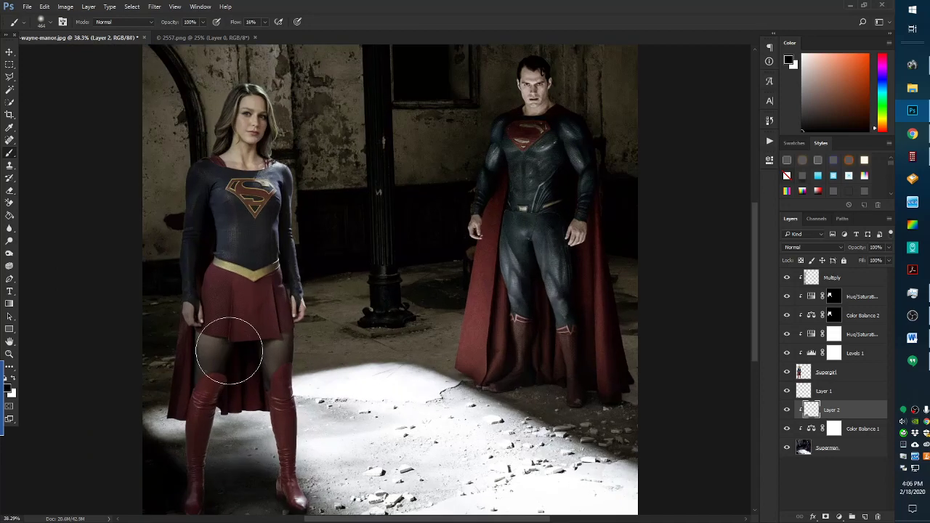
scroll(229, 351, "down", 1)
scroll(229, 351, "up", 2)
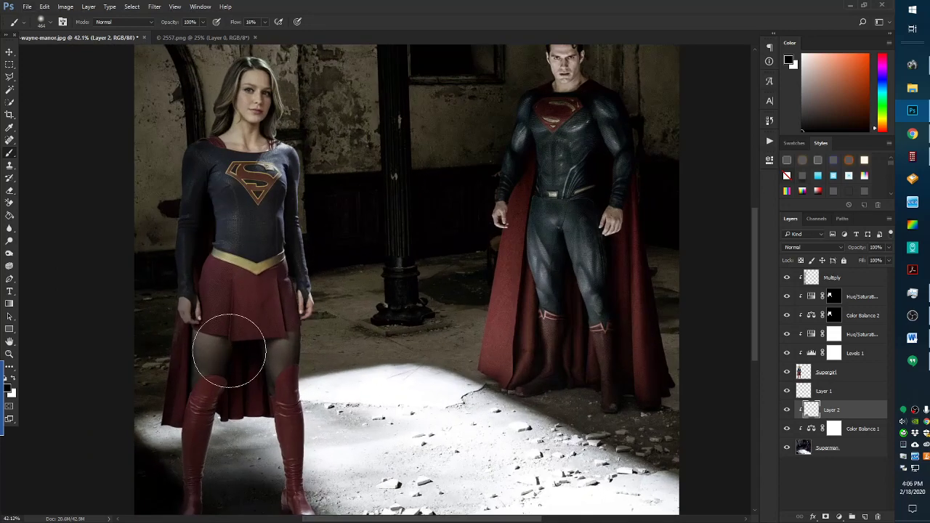
scroll(229, 351, "down", 2)
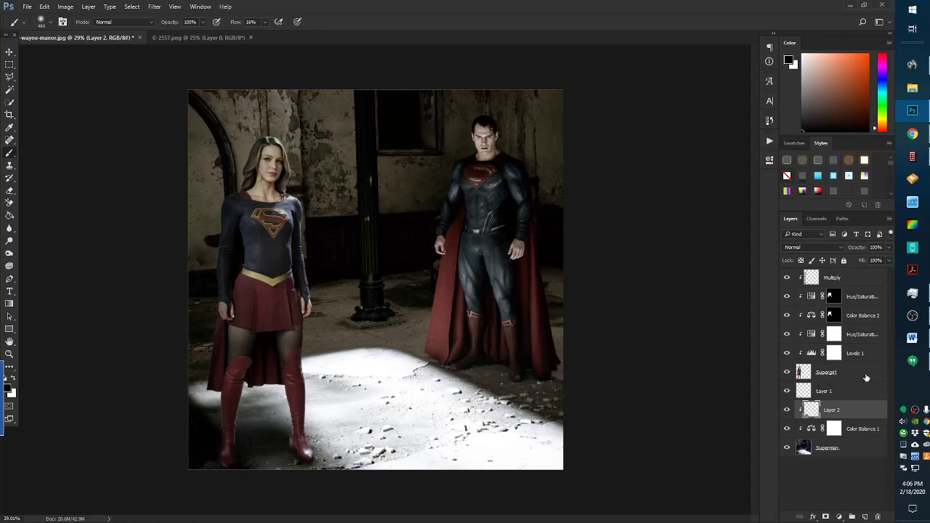
Add an empty Layer 3 above Multiply and load the 3870 px cloud brush
left_click(852, 281)
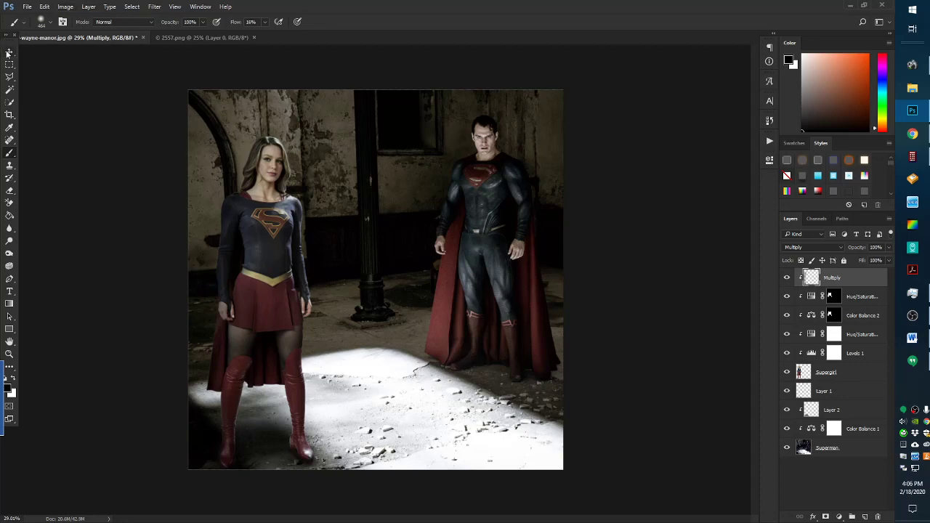
left_click(865, 518)
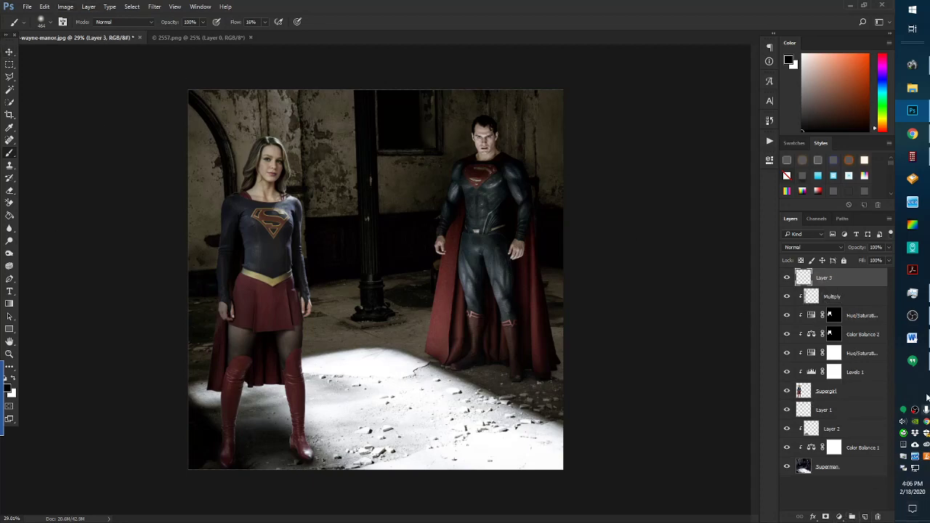
left_click(27, 6)
mouse_move(40, 8)
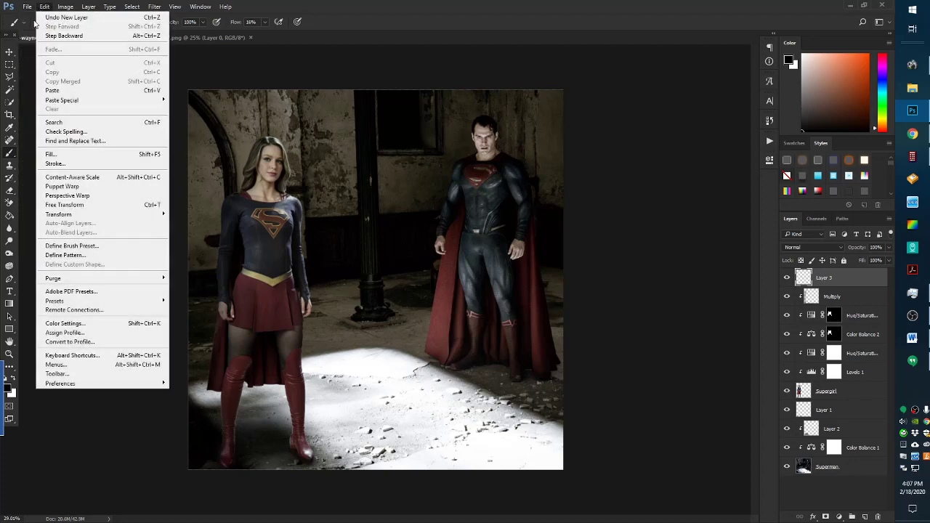
left_click(11, 151)
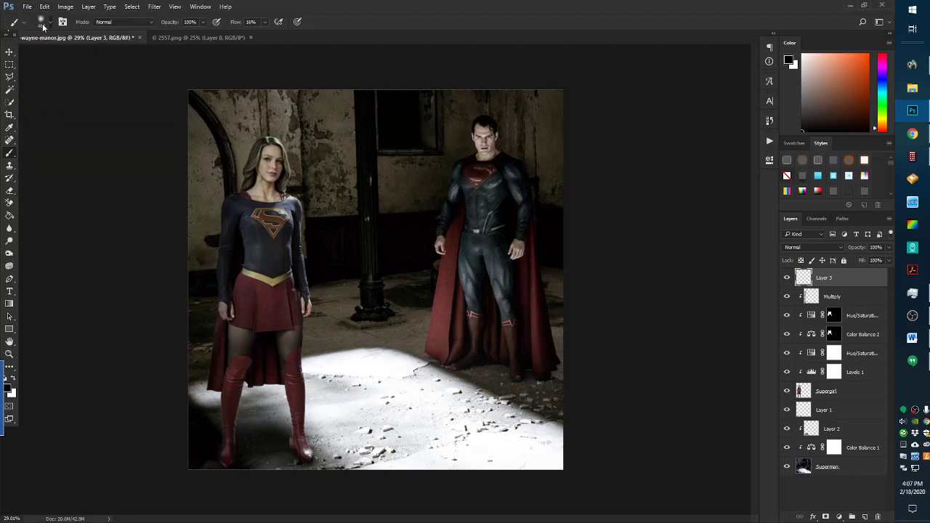
left_click(42, 27)
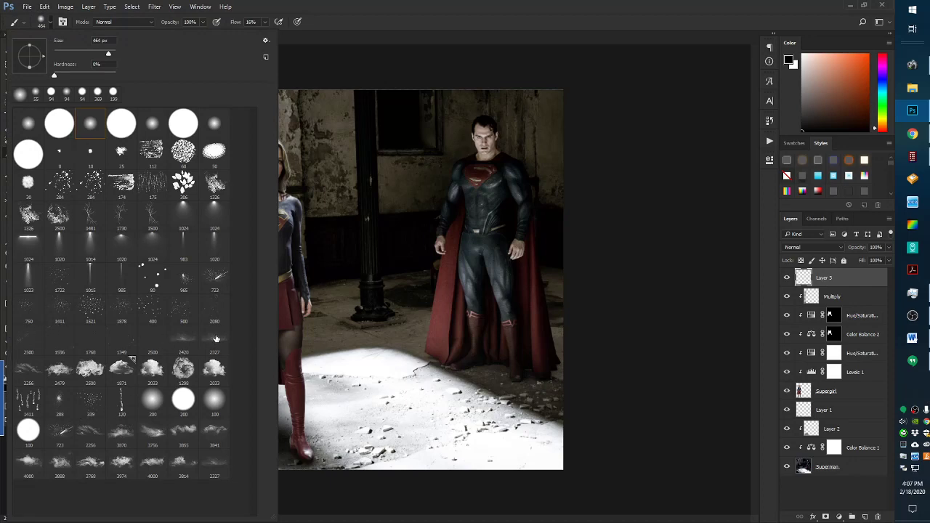
left_click(122, 436)
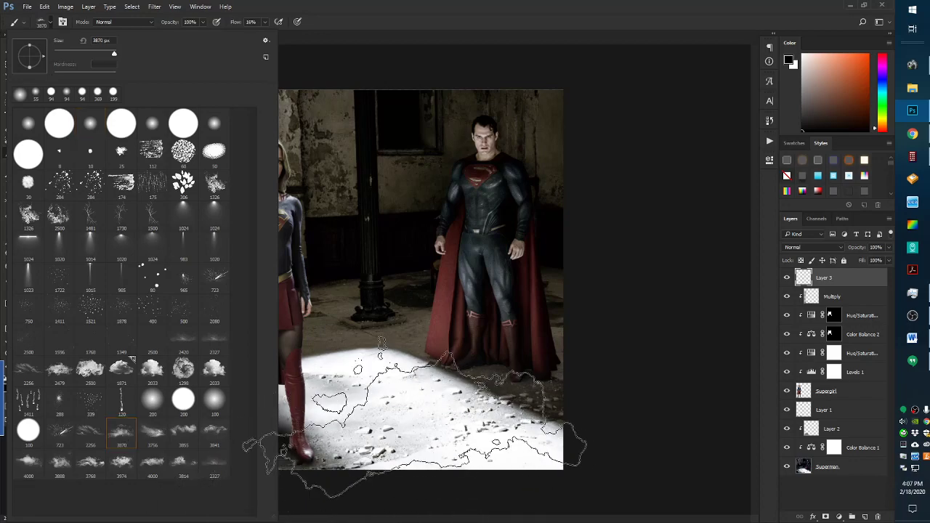
left_click(467, 13)
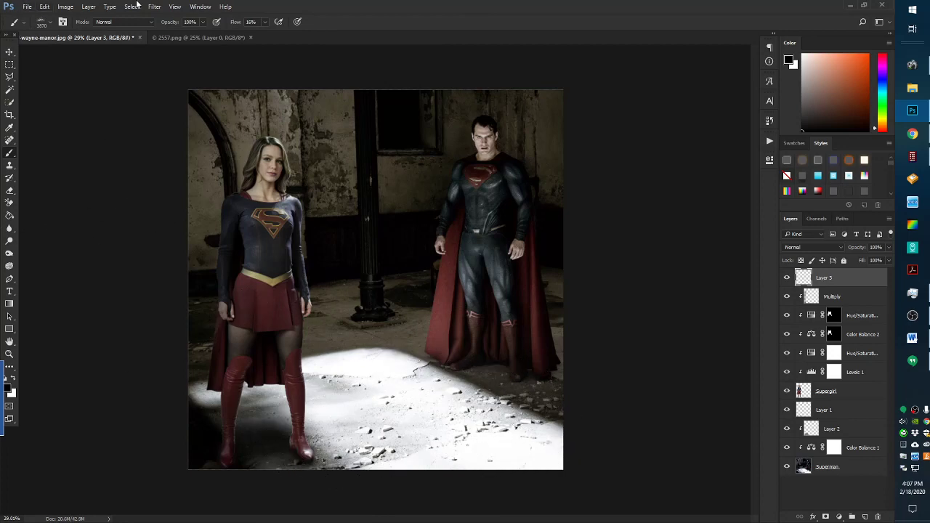
Set a white 2165 px brush at 100% flow and dab dust at Supergirl's feet and Superman's legs
left_click(43, 23)
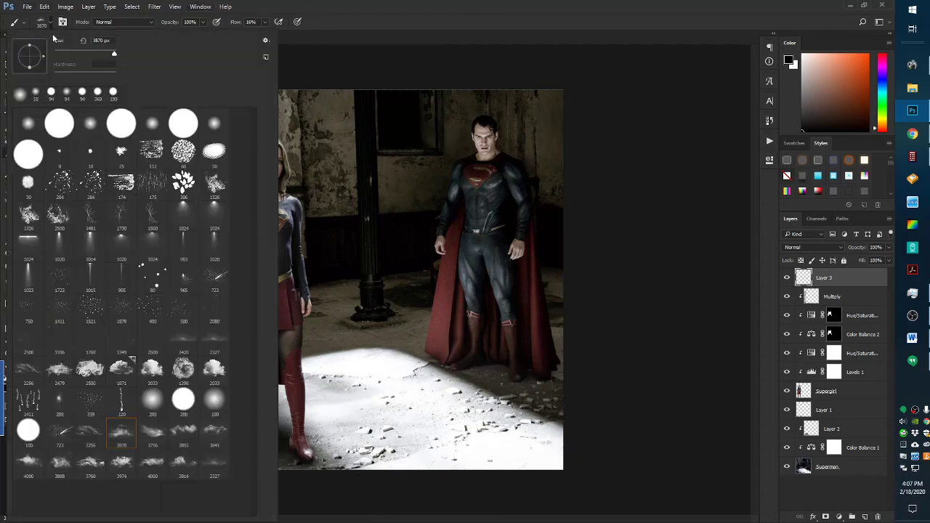
left_click_drag(110, 54, 112, 54)
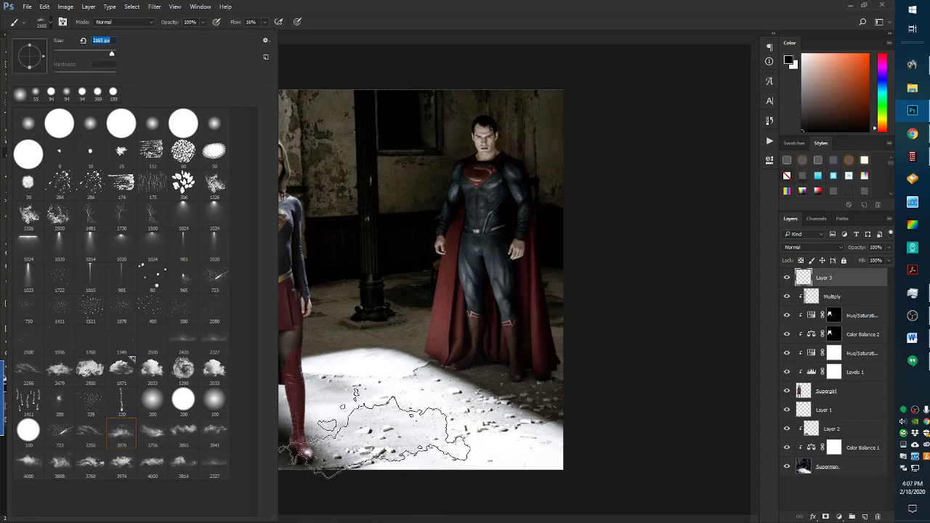
left_click_drag(835, 63, 732, 17)
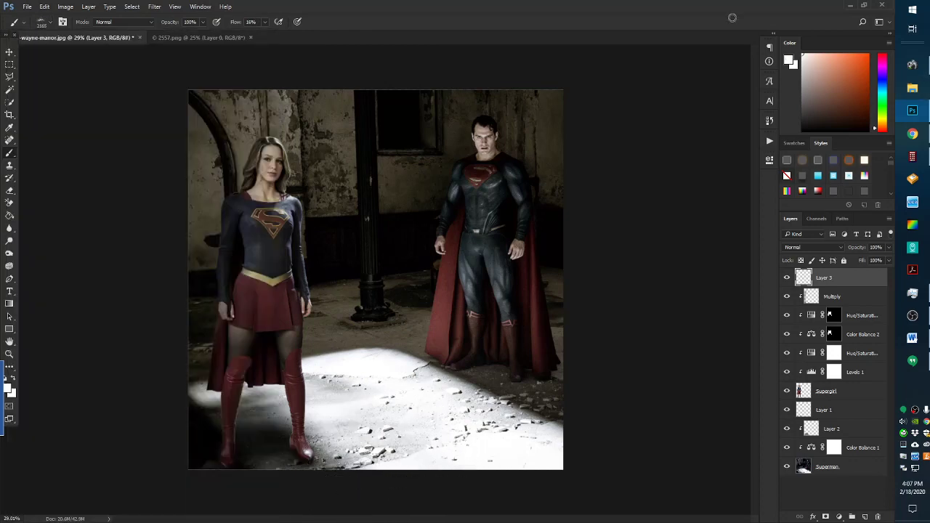
left_click(265, 23)
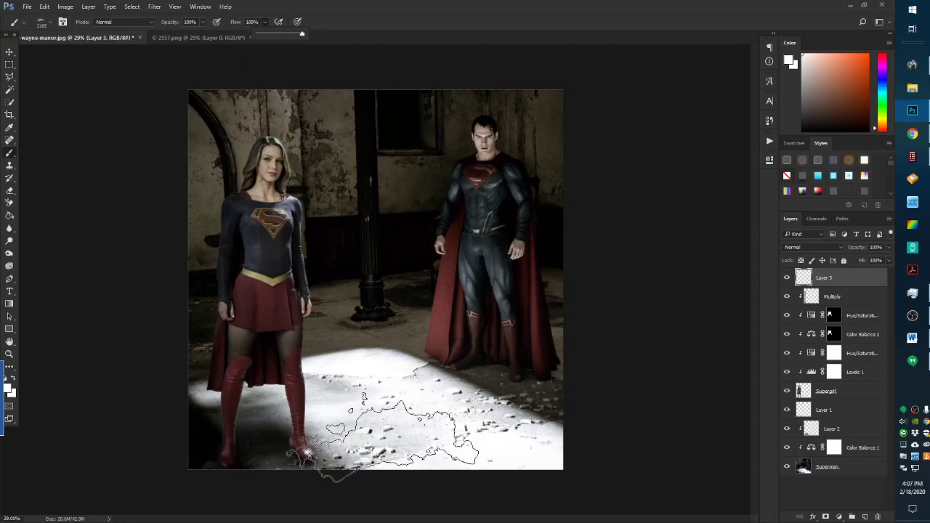
left_click(347, 440)
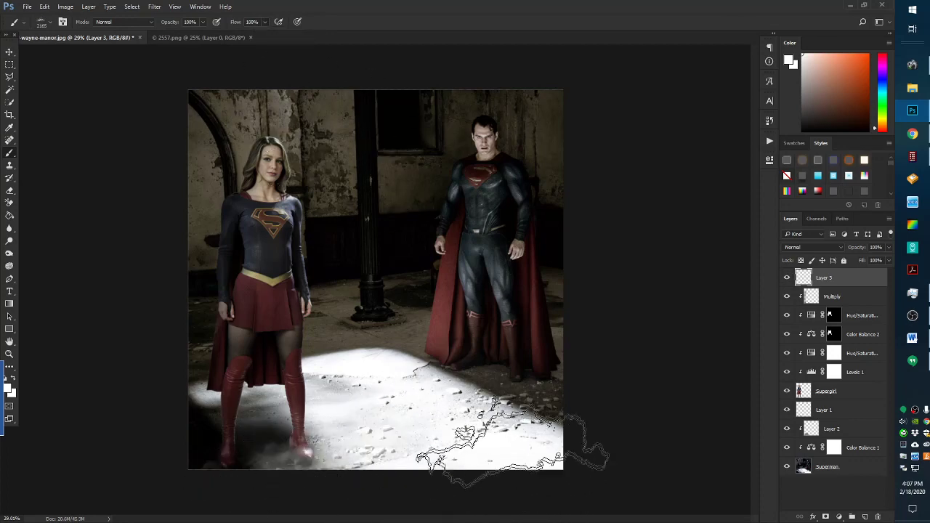
left_click(519, 367)
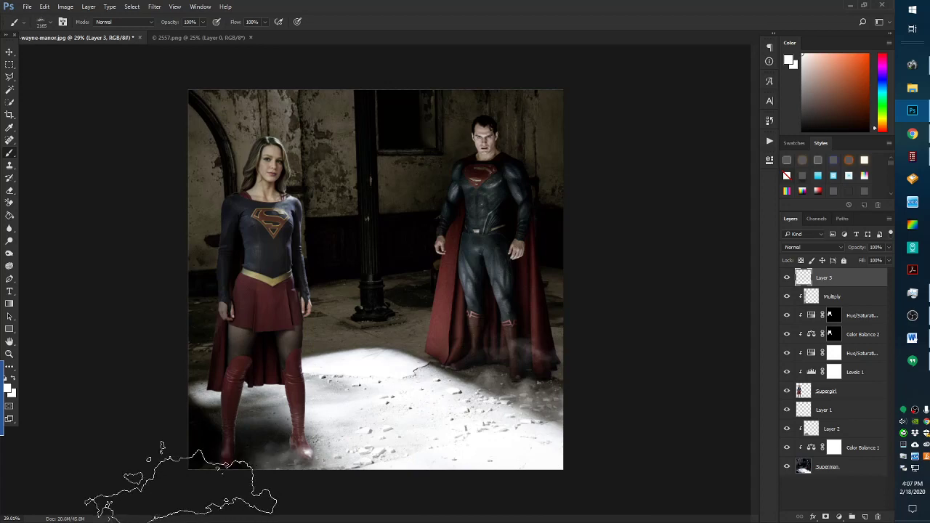
Undo the stray dust stroke along the bottom edge near Supergirl
left_click(181, 480)
left_click(44, 7)
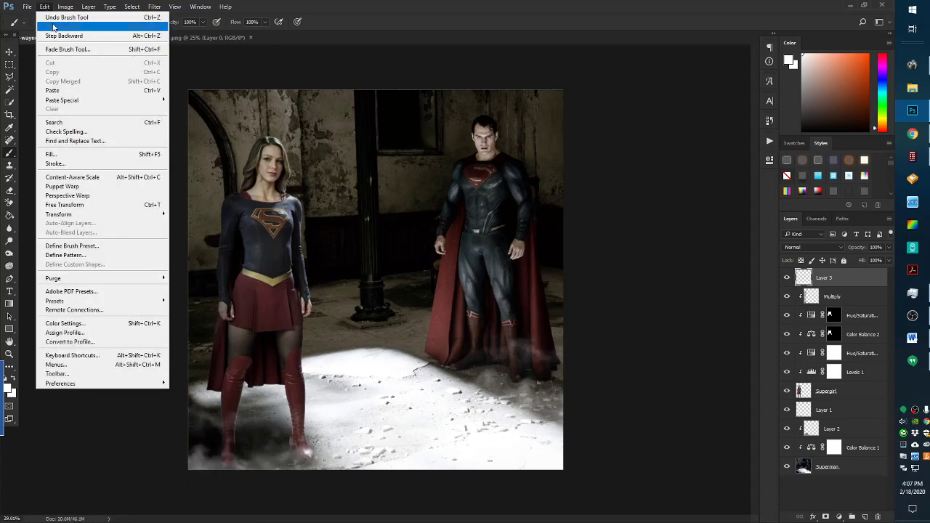
left_click(53, 19)
scroll(564, 398, "up", 5)
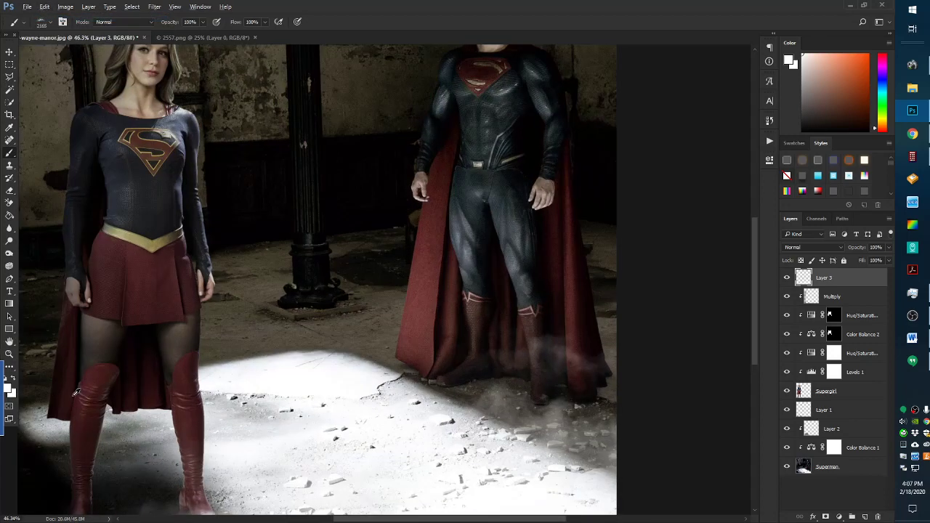
scroll(75, 393, "down", 2)
scroll(51, 392, "down", 3)
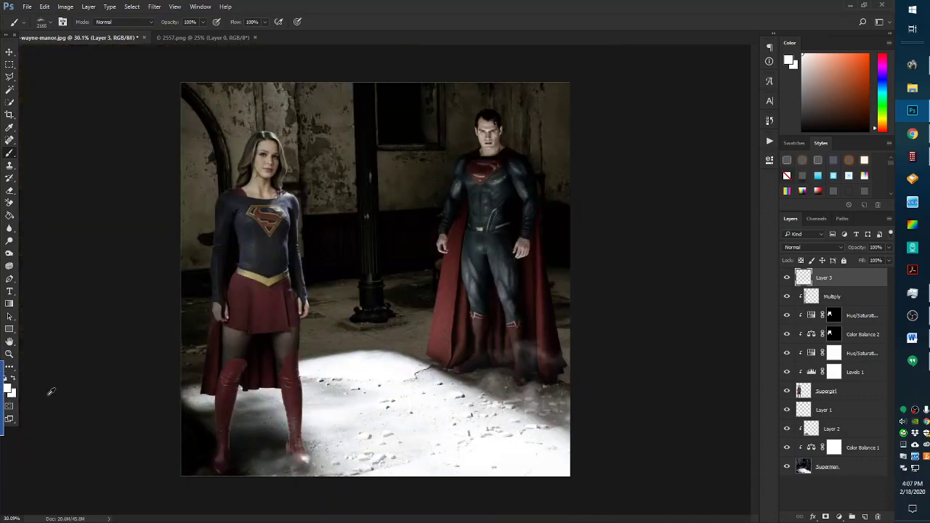
scroll(261, 237, "up", 1)
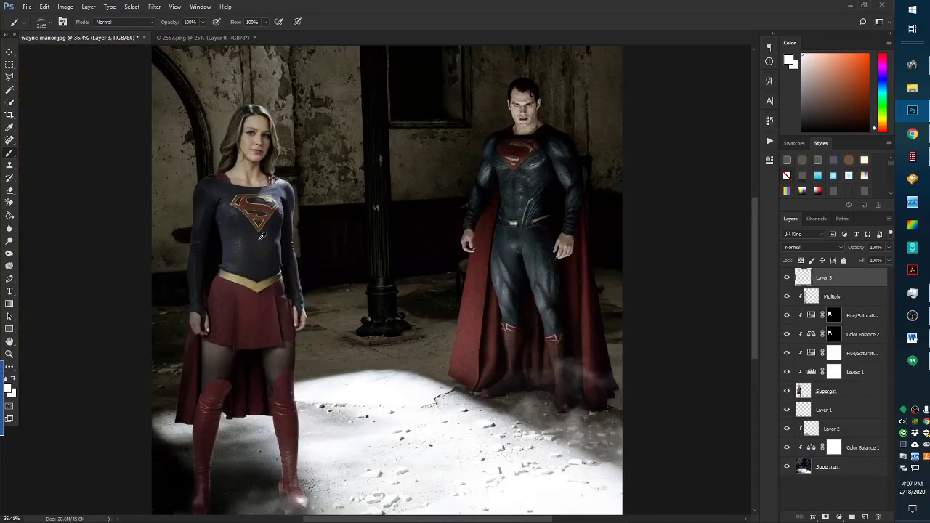
scroll(421, 211, "up", 4)
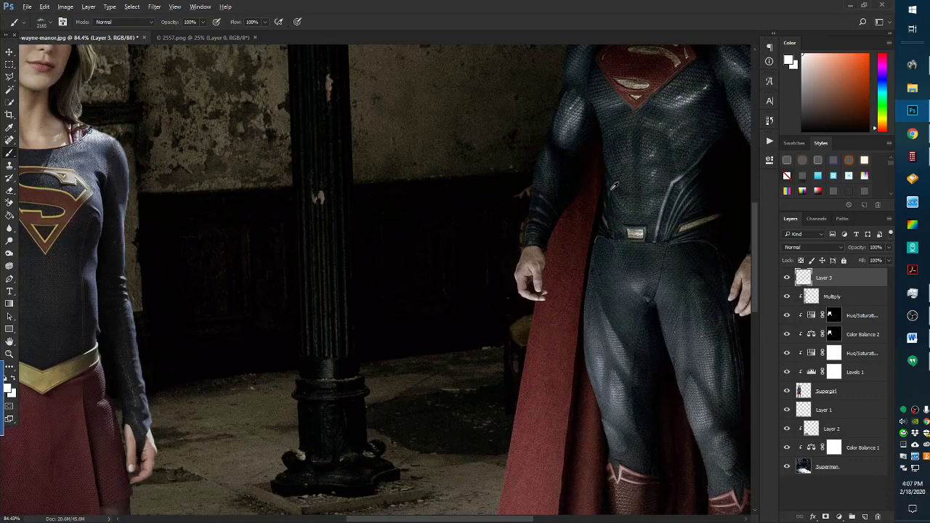
scroll(614, 187, "down", 2)
scroll(302, 286, "up", 2)
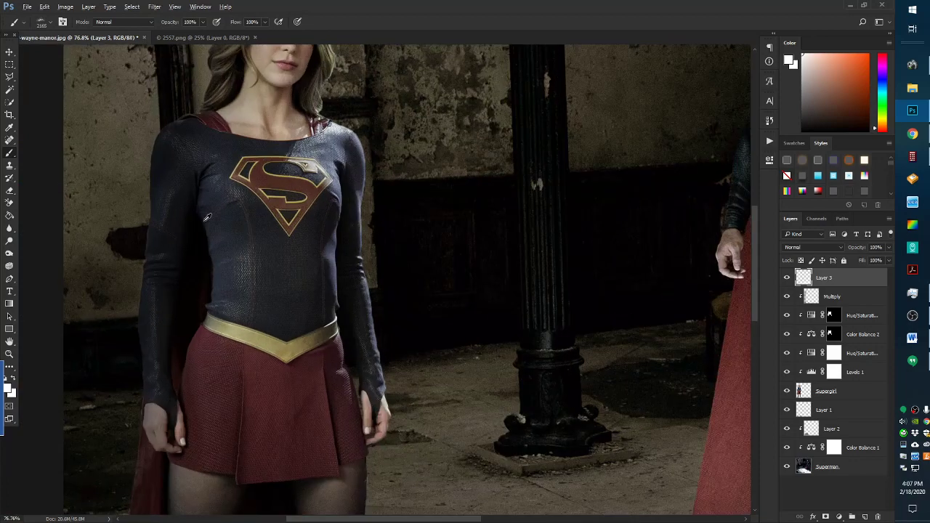
scroll(213, 220, "down", 3)
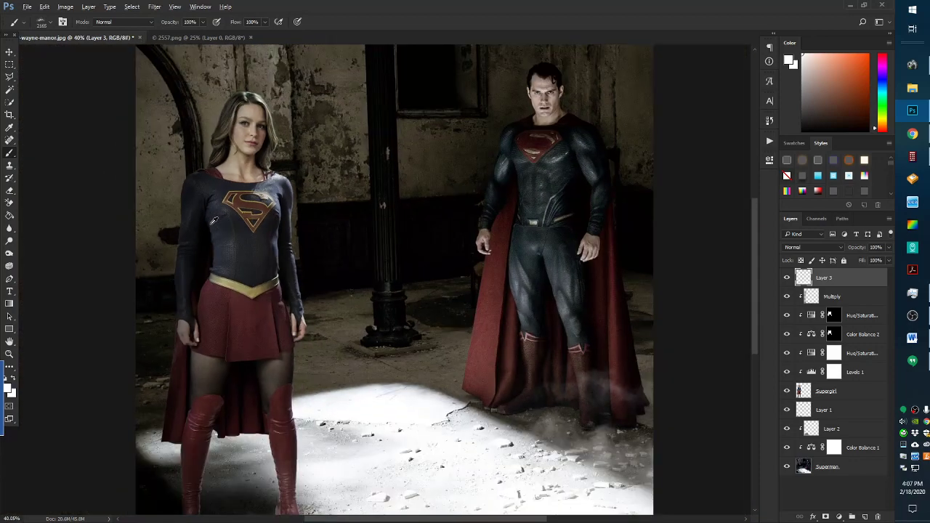
key("ctrl+d")
left_click(832, 296)
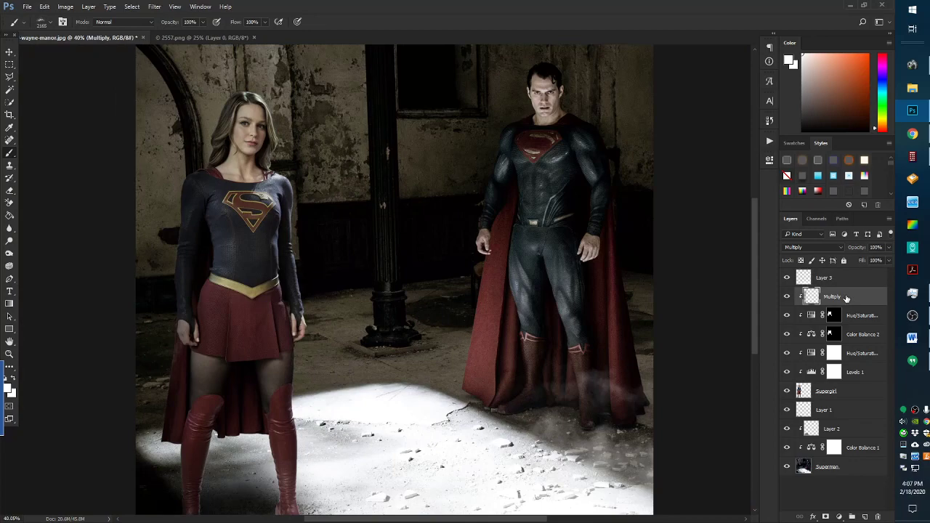
scroll(369, 195, "up", 1)
scroll(613, 85, "up", 3)
scroll(542, 167, "up", 3)
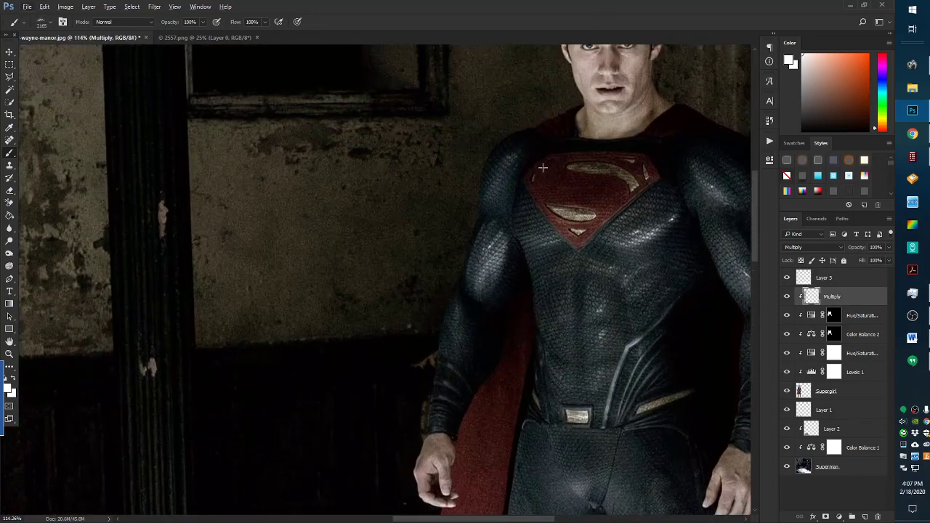
scroll(542, 167, "up", 4)
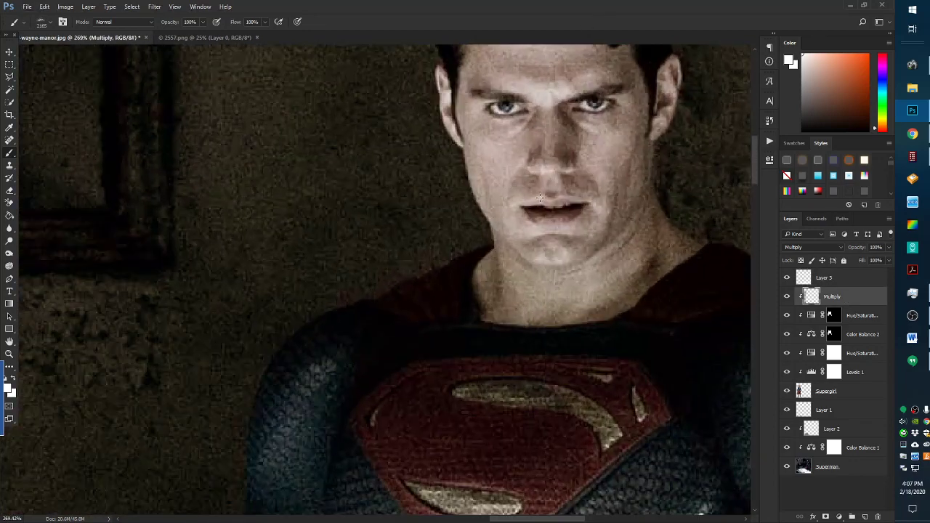
scroll(540, 197, "down", 2)
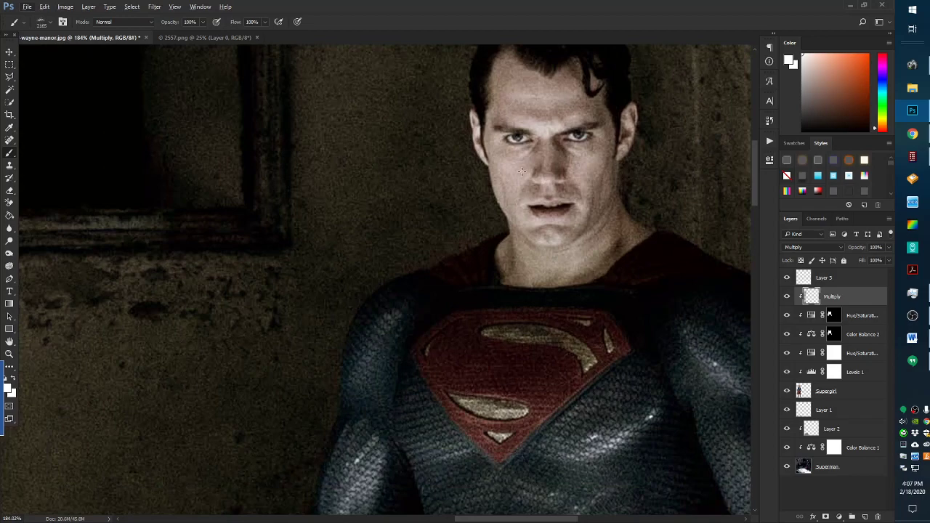
scroll(522, 172, "down", 5)
scroll(340, 116, "up", 3)
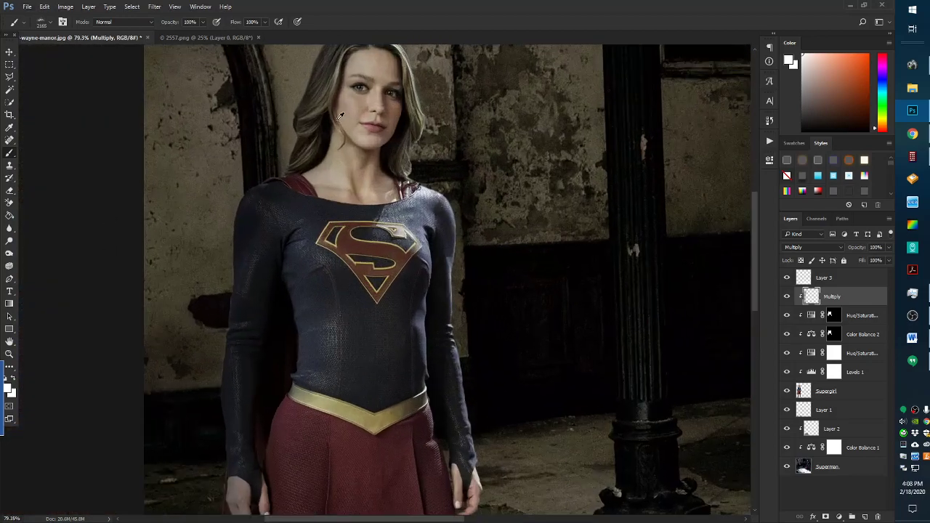
scroll(339, 116, "down", 3)
scroll(409, 176, "up", 1)
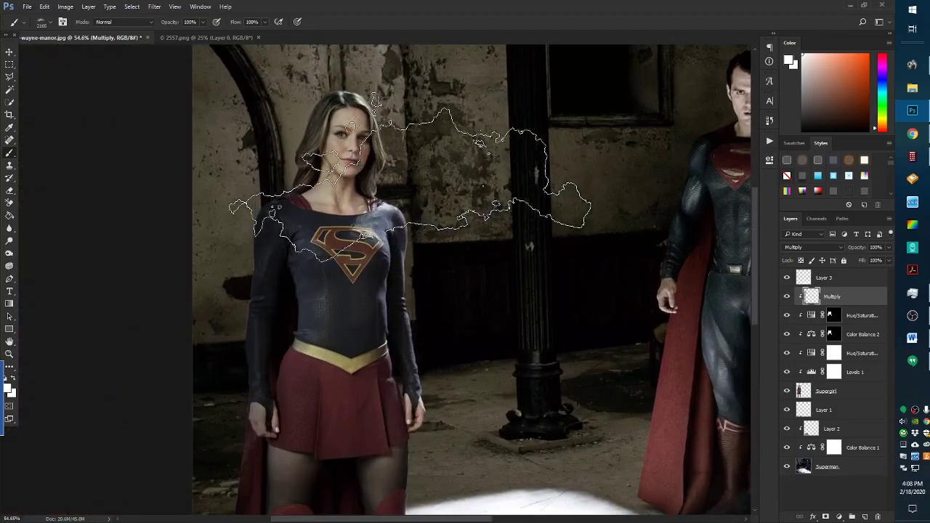
scroll(472, 280, "up", 2)
left_click(835, 276)
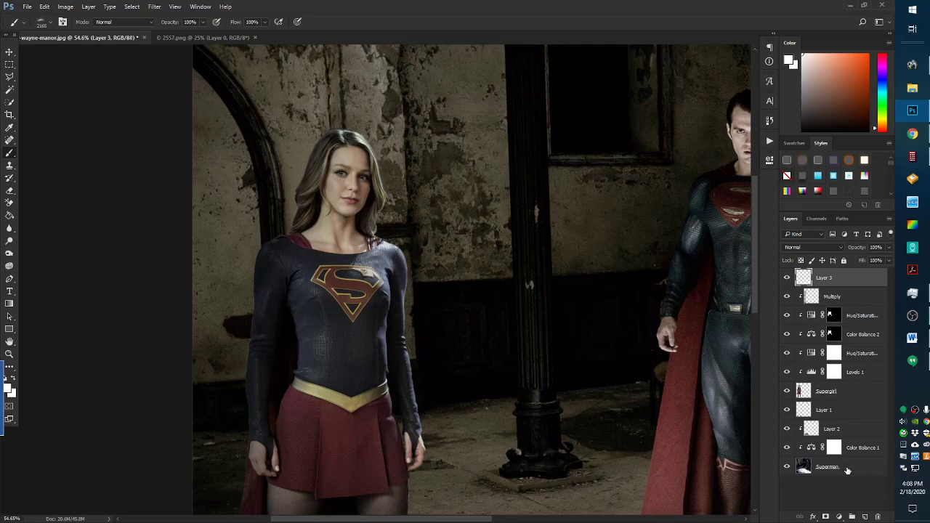
Duplicate the Superman layer and clip Layer 2 and Color Balance 1 to the layer below
left_click_drag(847, 471, 865, 517)
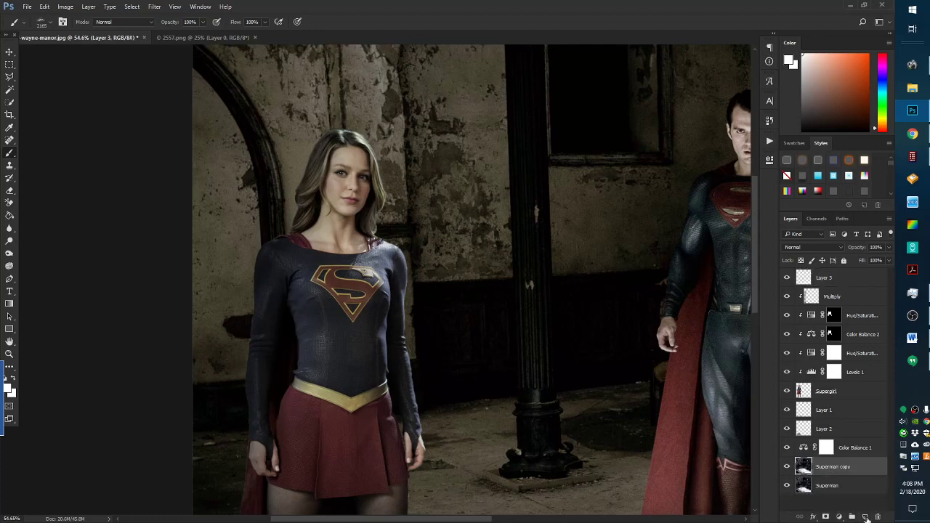
left_click(853, 432)
left_click(853, 451, "shift")
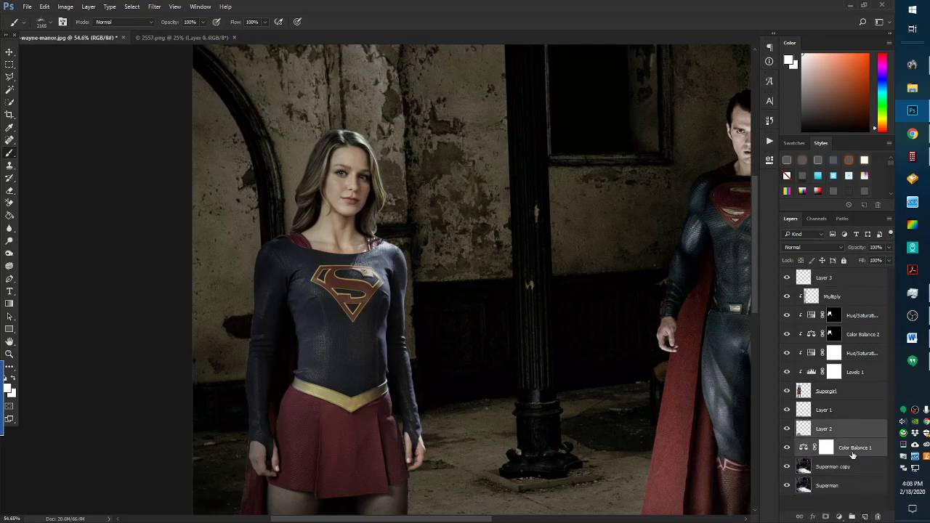
right_click(852, 451)
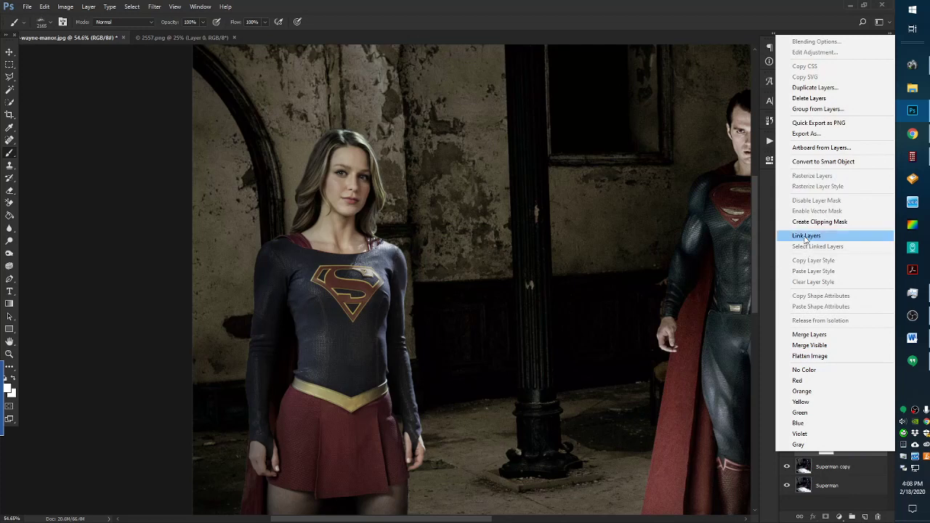
left_click(820, 221)
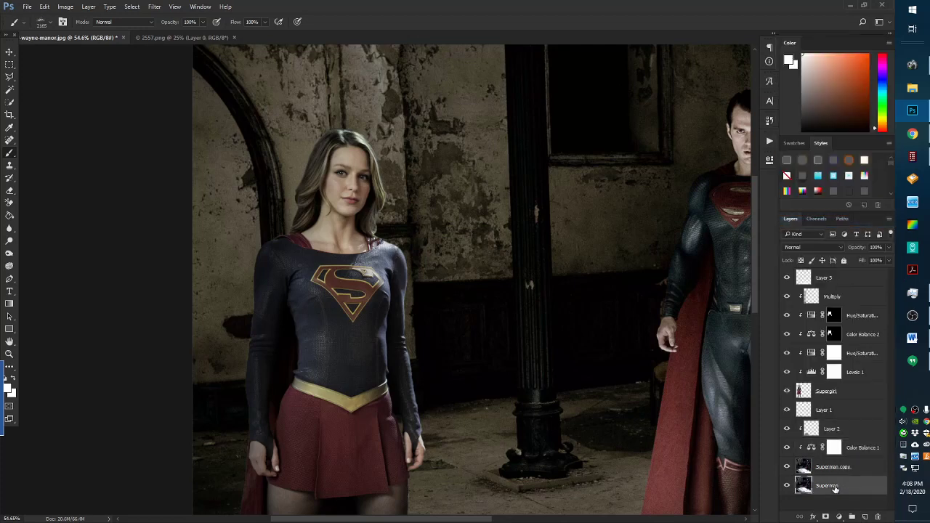
Move the Superman layer to the top and flatten it with Blur > Average
left_click(835, 486)
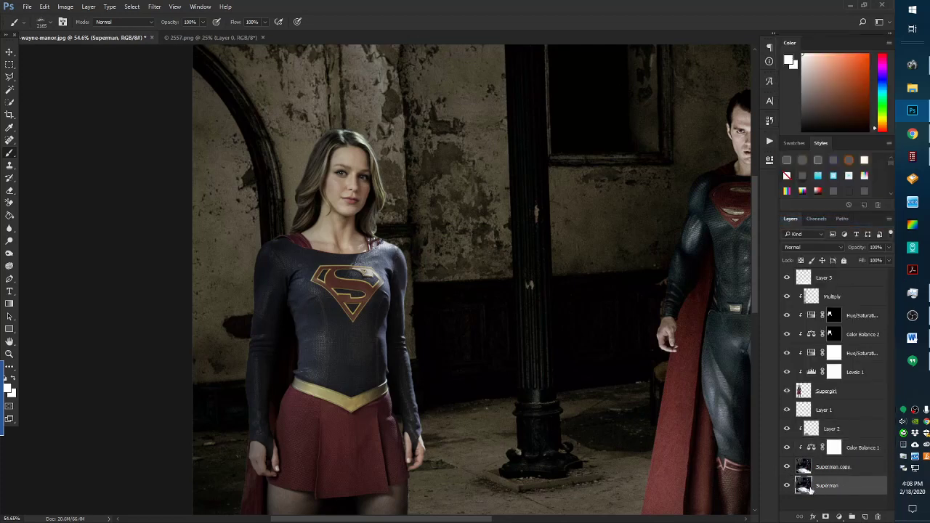
left_click_drag(826, 487, 832, 277)
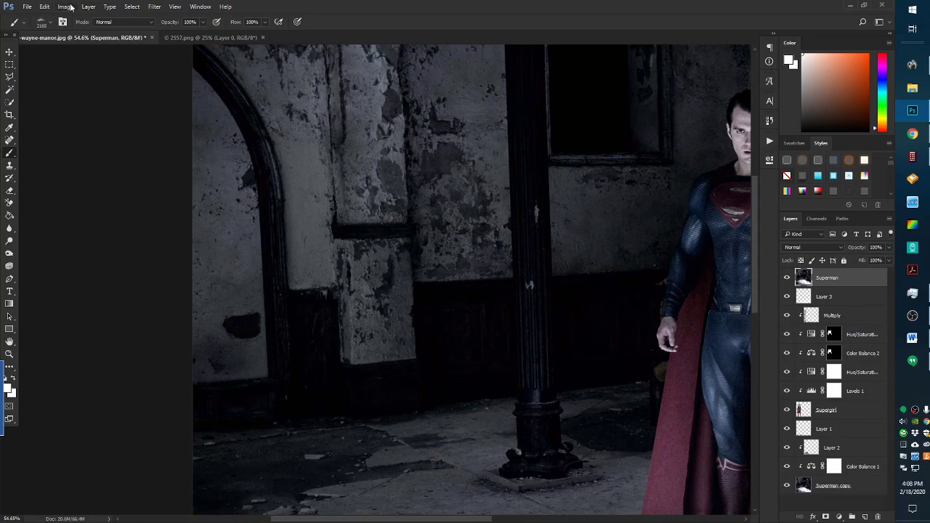
left_click(154, 6)
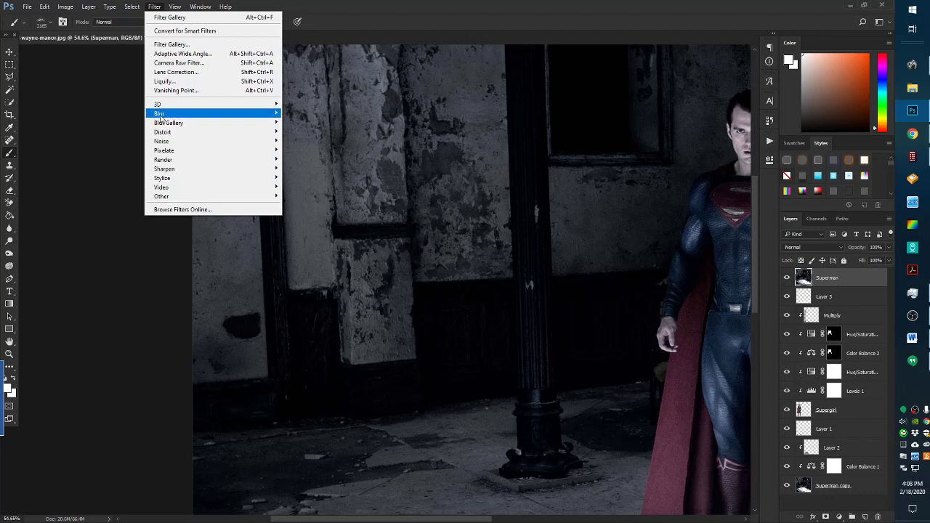
mouse_move(161, 114)
left_click(299, 113)
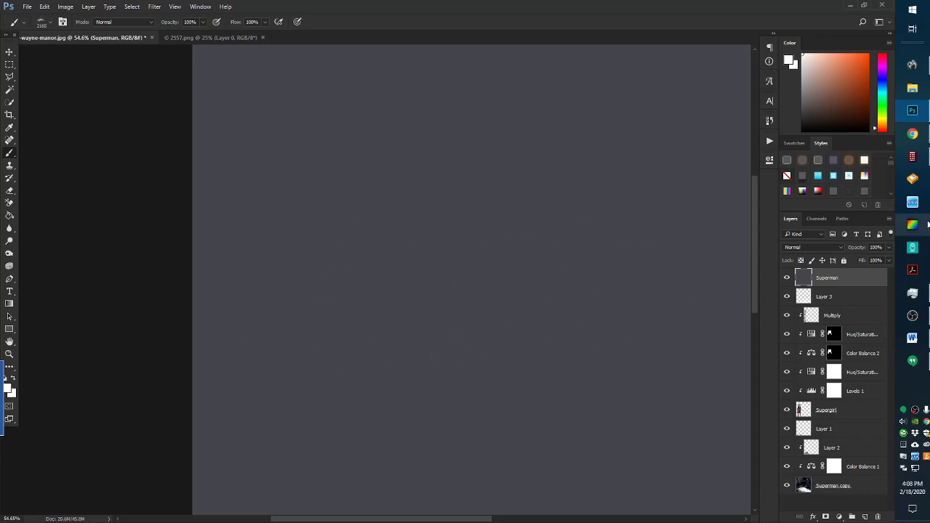
Set the grey layer to Overlay blend mode at 35% opacity
left_click(801, 247)
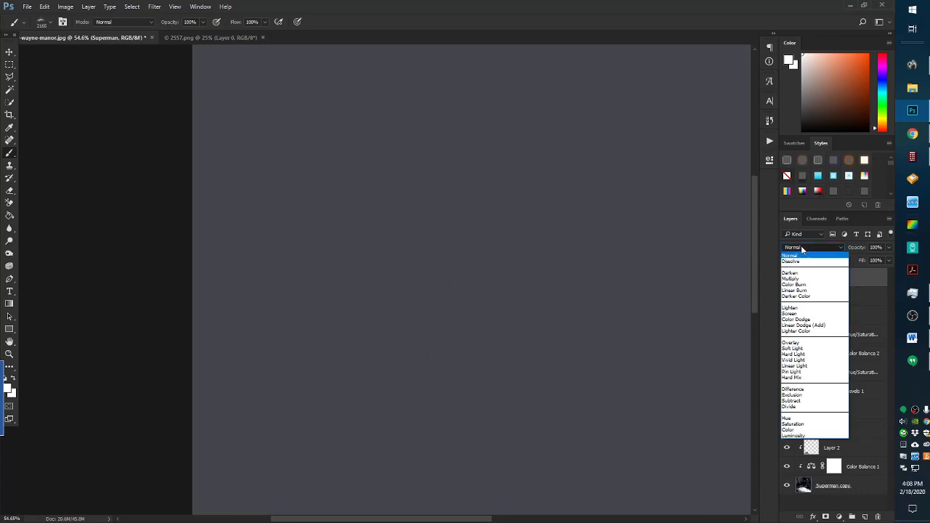
left_click(790, 343)
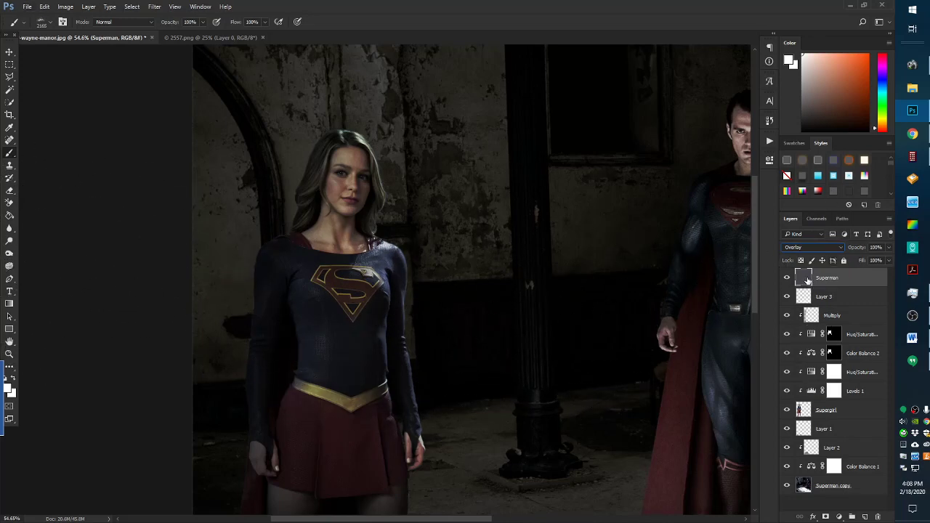
left_click(887, 247)
left_click(872, 260)
left_click(858, 260)
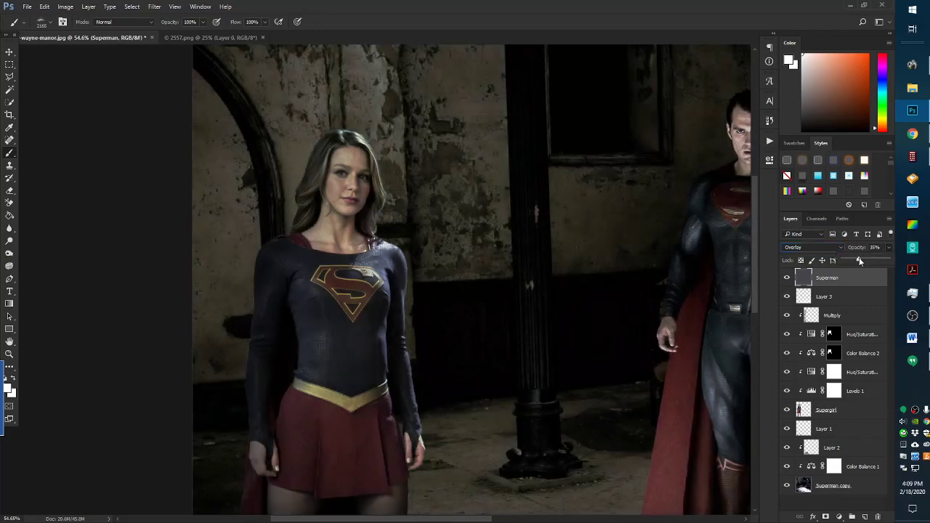
Deselect and move the grey layer just below Layer 3
scroll(196, 325, "down", 6)
scroll(347, 294, "up", 4)
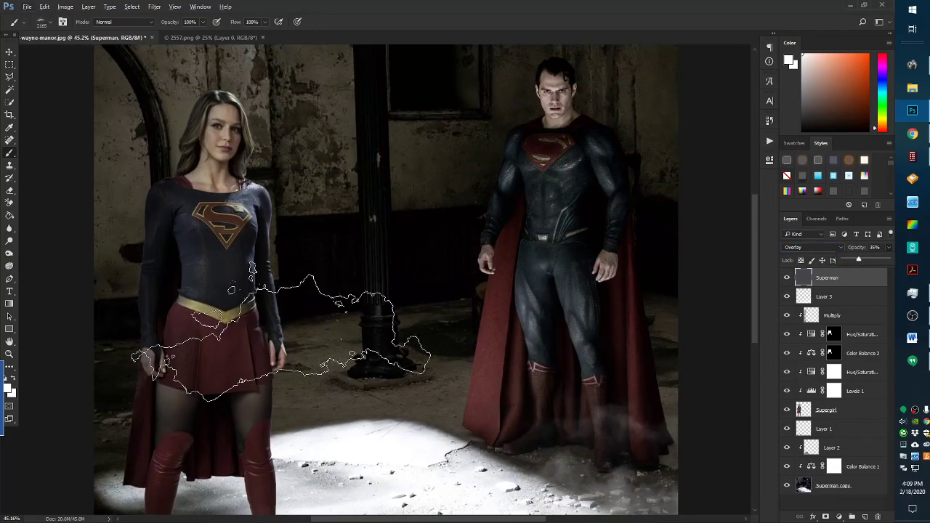
scroll(348, 292, "up", 3)
scroll(257, 270, "down", 2)
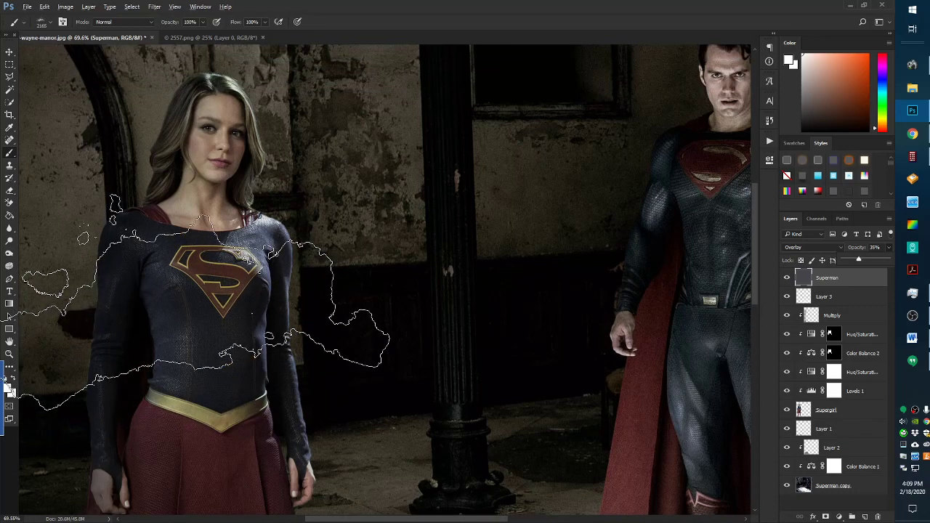
key("ctrl+d")
scroll(284, 226, "down", 2)
scroll(174, 191, "up", 3)
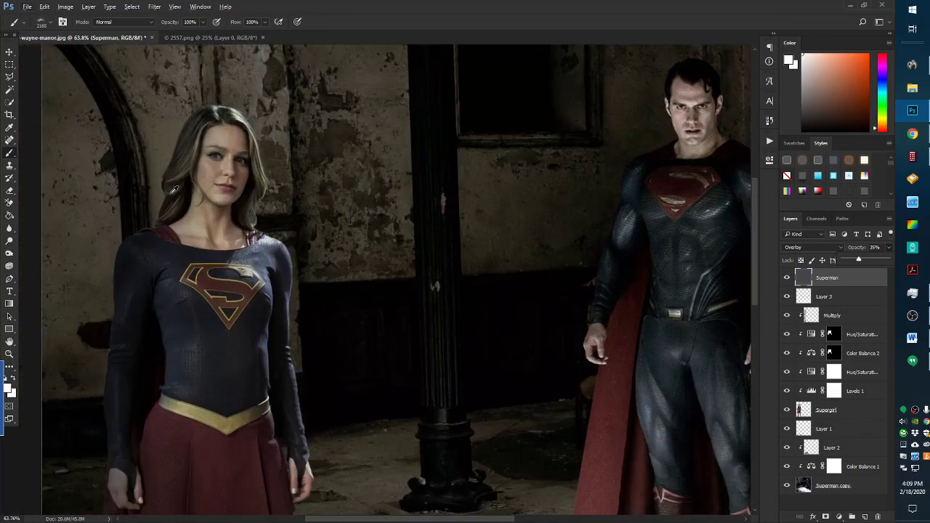
left_click_drag(836, 278, 836, 307)
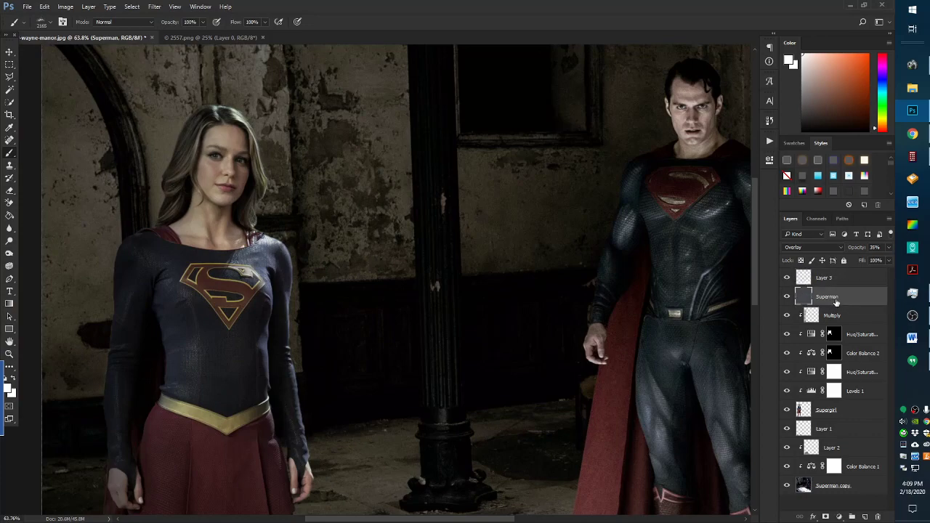
Clip the grey Overlay layer to the layer beneath it and clear the selection
right_click(835, 300)
left_click(753, 293)
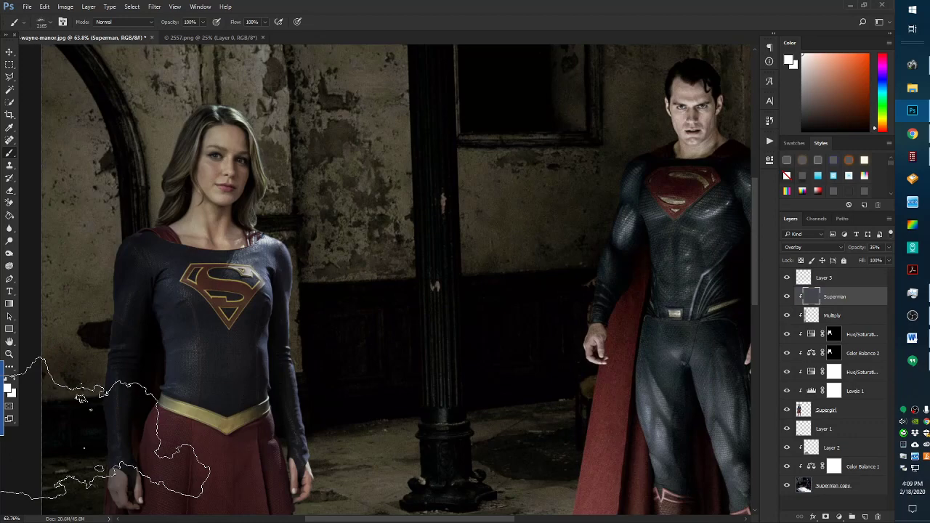
key("ctrl+d")
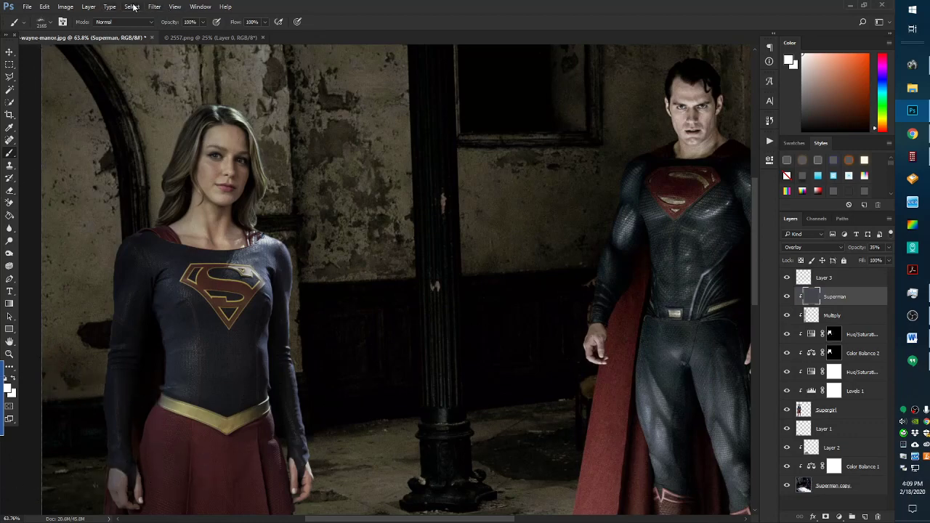
left_click(155, 7)
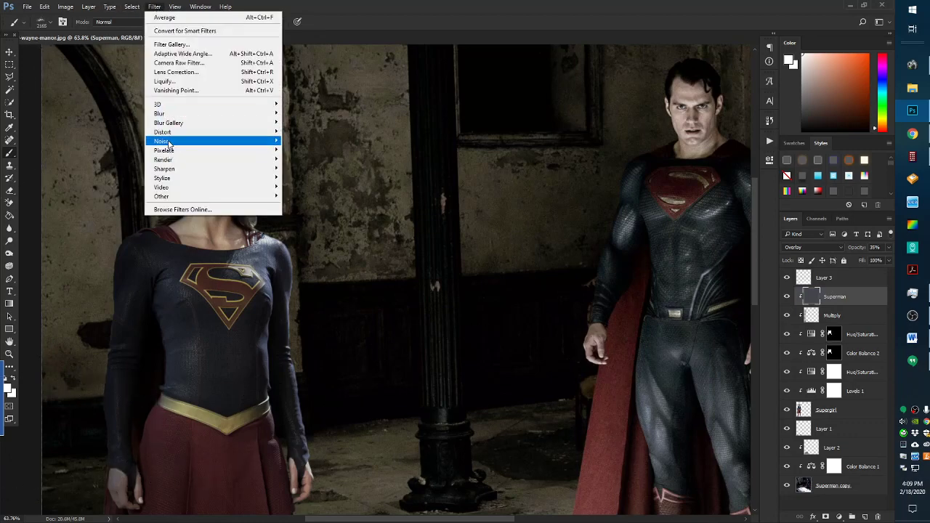
mouse_move(168, 144)
left_click(301, 141)
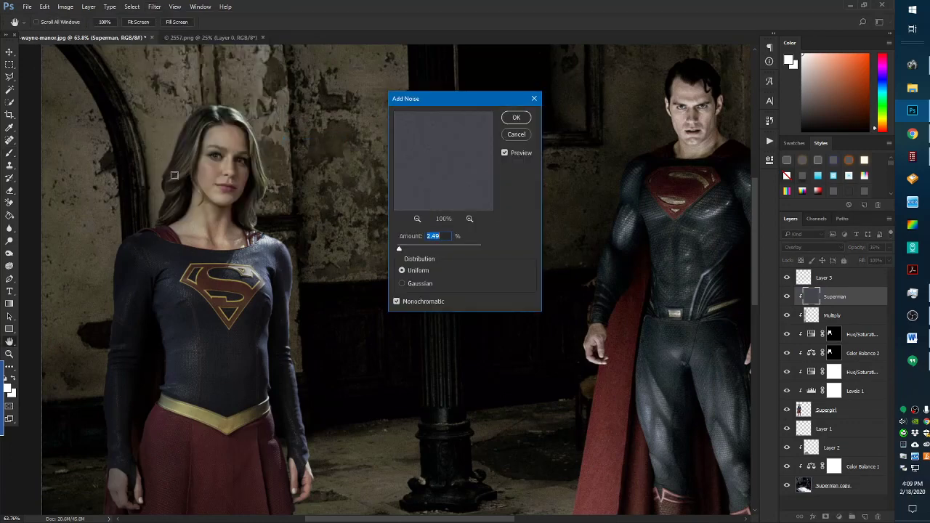
left_click(520, 134)
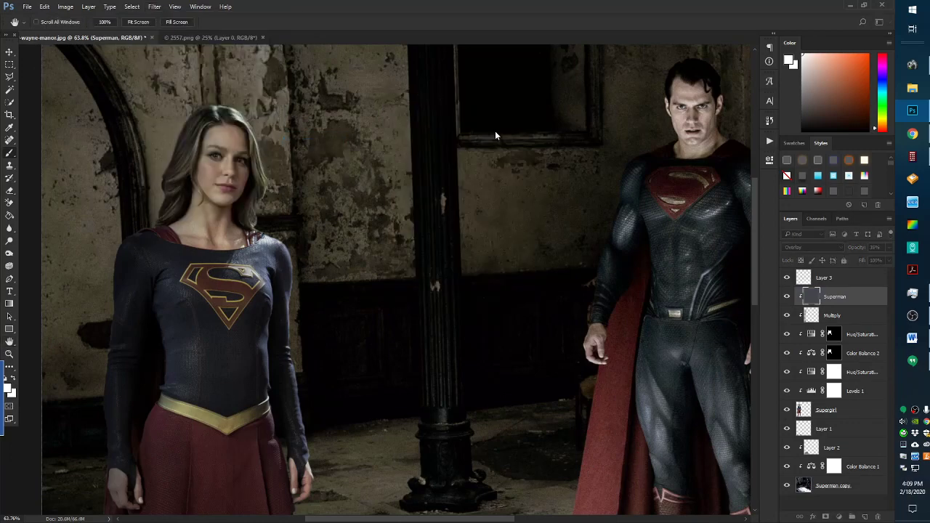
key("b")
scroll(175, 141, "up", 5)
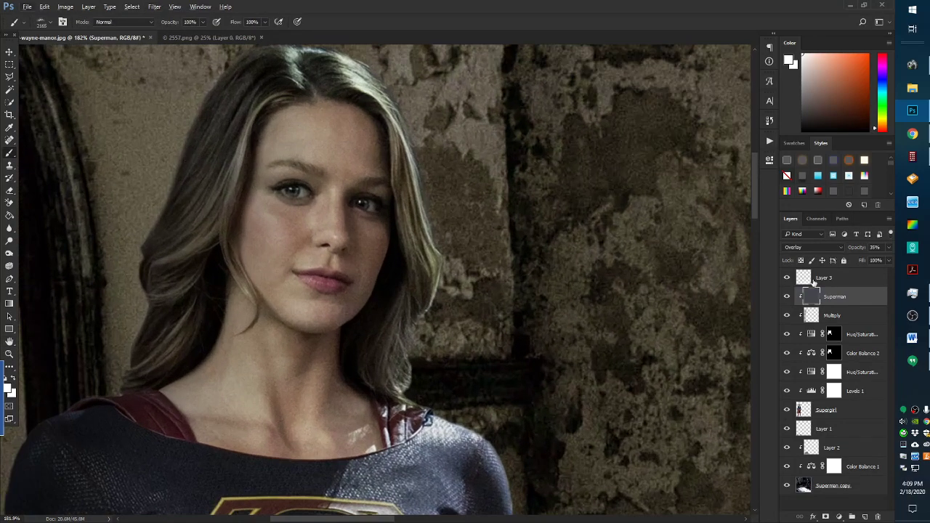
Apply Add Noise at 6.69%, Uniform, Monochromatic to the grey layer
left_click(154, 6)
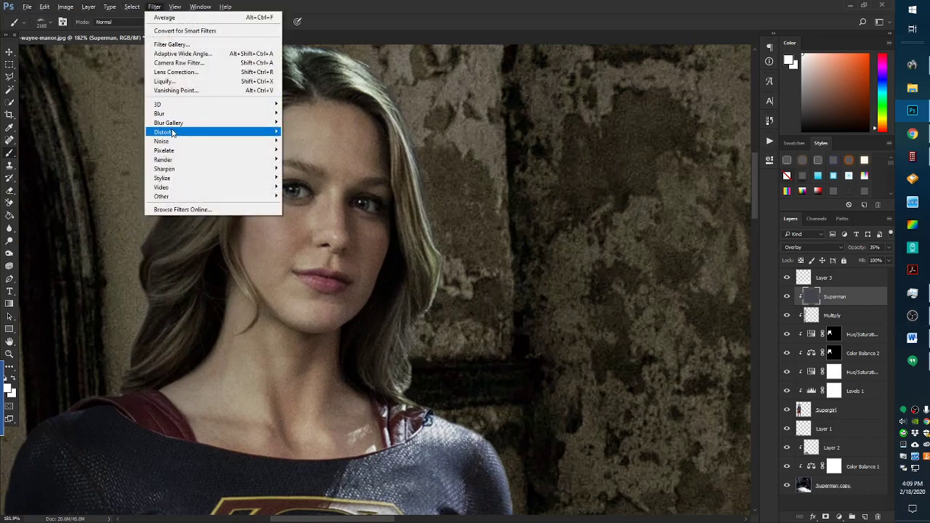
mouse_move(269, 141)
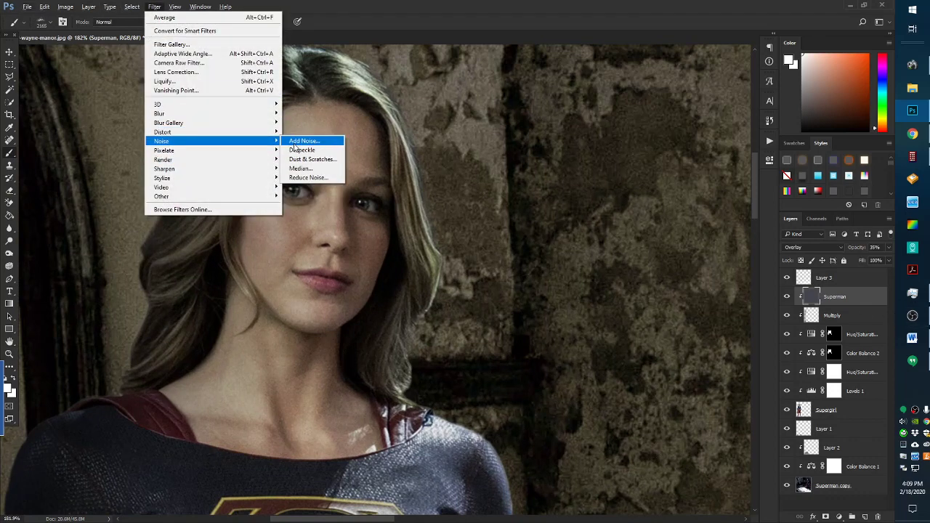
left_click(297, 142)
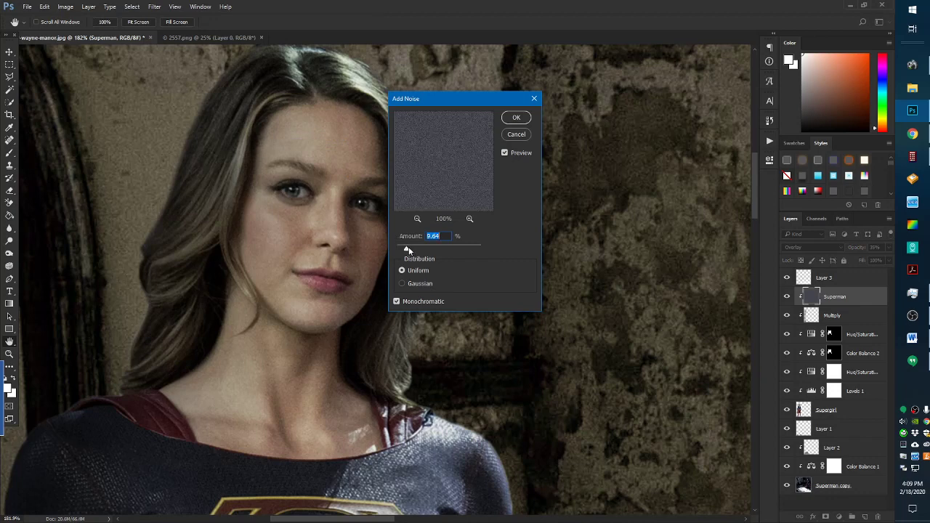
left_click_drag(409, 250, 409, 250)
left_click_drag(406, 250, 405, 250)
left_click(517, 118)
Fit the whole image in the window to review the added noise
key("b")
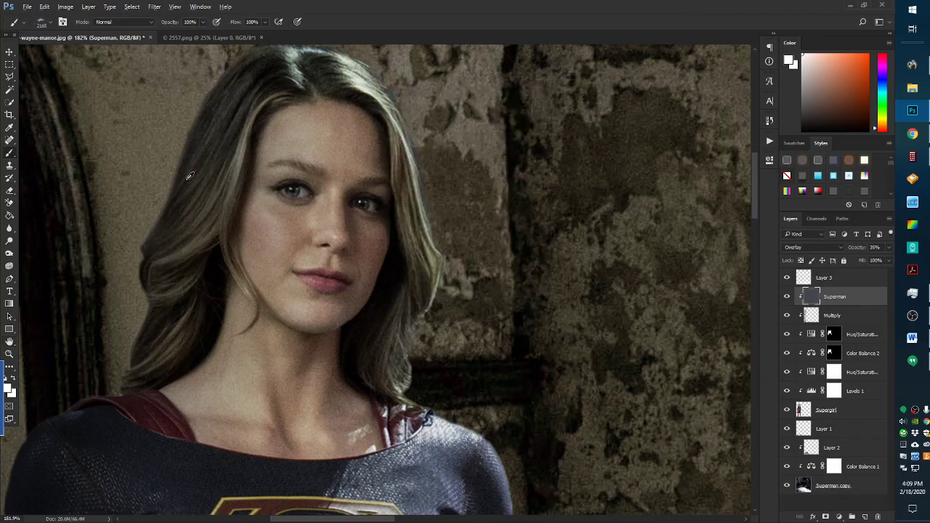
key("ctrl+0")
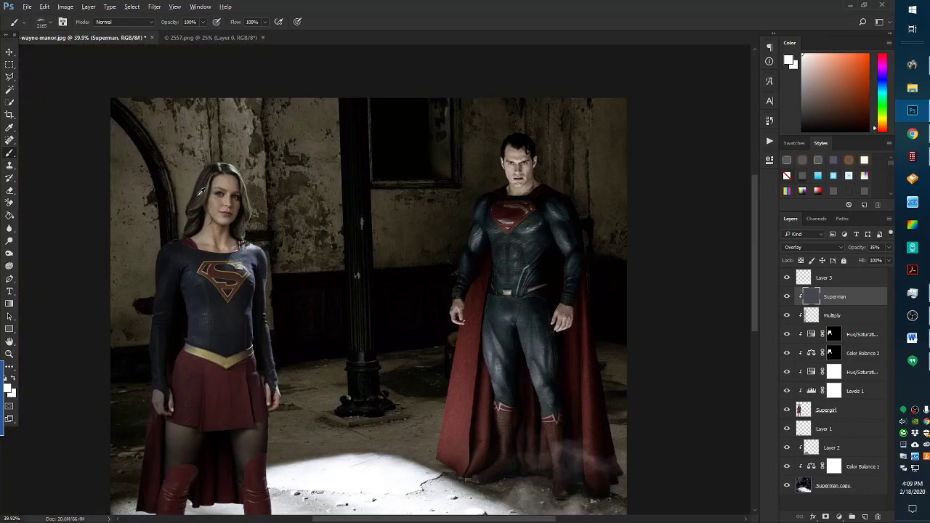
scroll(201, 192, "down", 2)
scroll(239, 235, "up", 5)
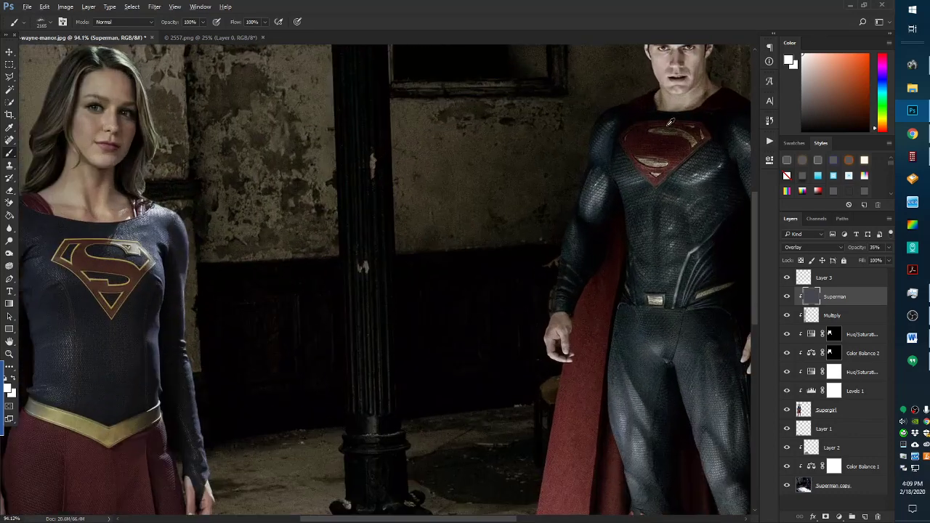
scroll(52, 209, "down", 3)
scroll(150, 210, "up", 3)
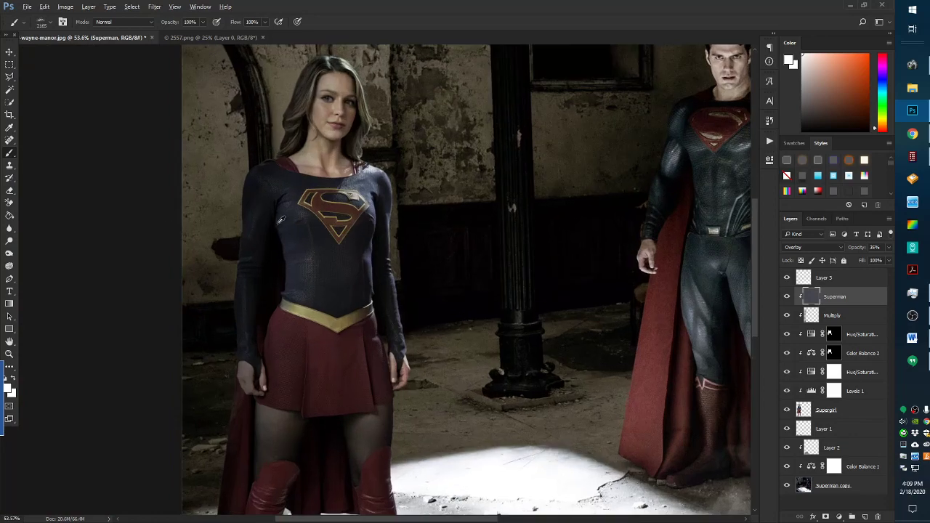
scroll(280, 219, "down", 2)
scroll(334, 207, "up", 2)
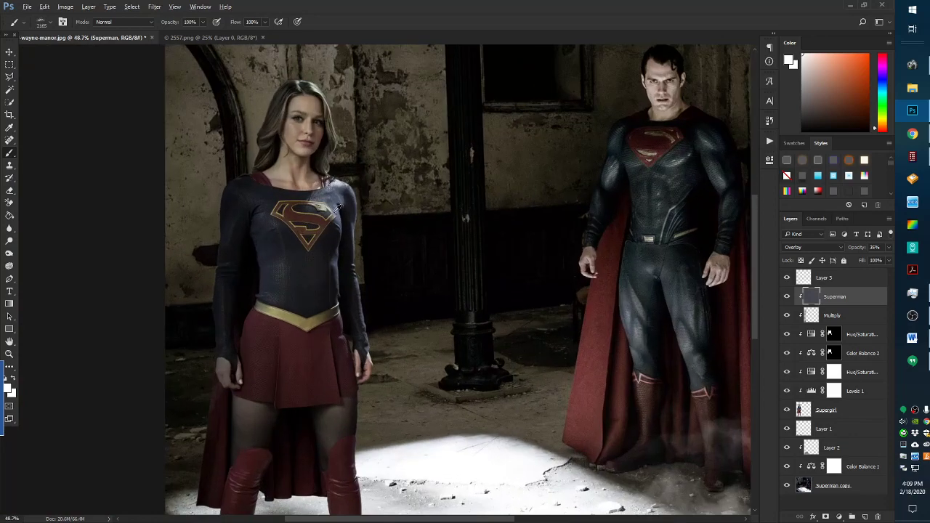
scroll(331, 215, "down", 1)
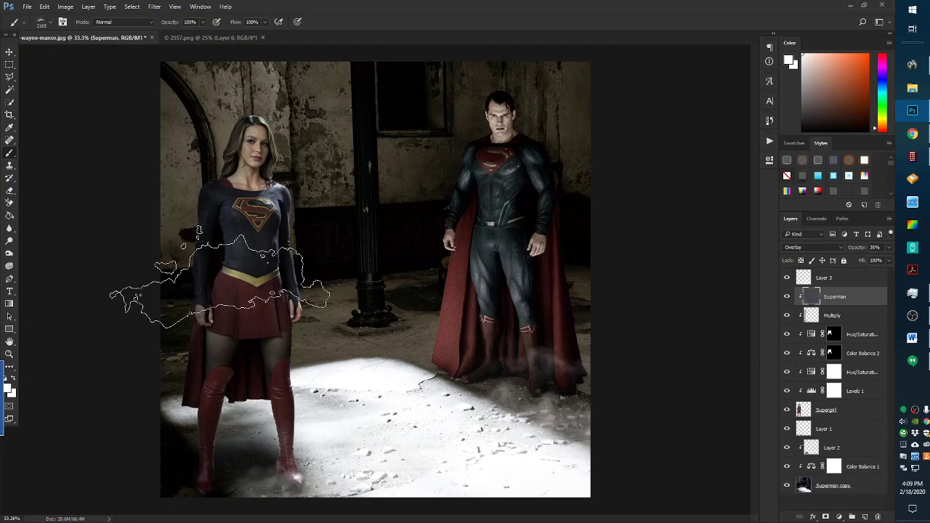
scroll(219, 240, "up", 1)
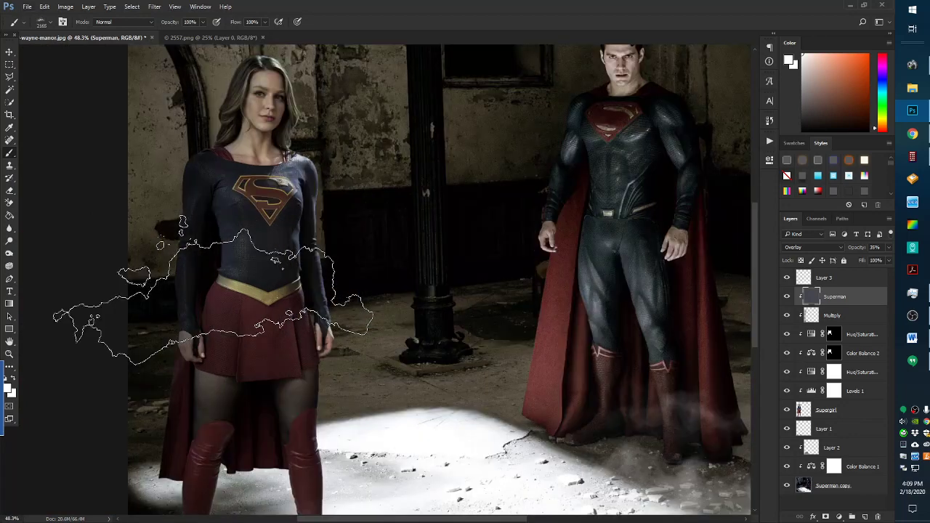
scroll(213, 289, "up", 2)
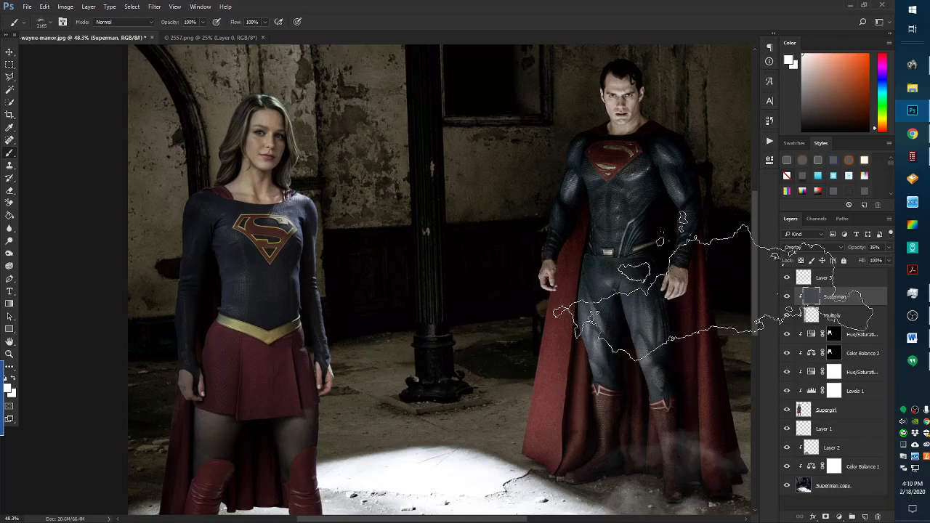
Shift Color Balance 1 midtones to about +26 Cyan/Red and -7 Magenta/Green
double_click(812, 468)
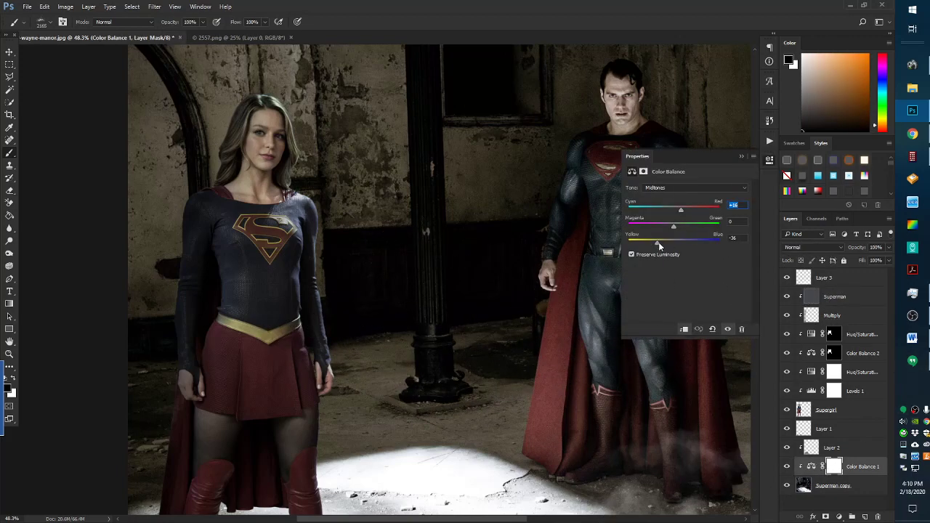
left_click_drag(680, 209, 685, 211)
left_click_drag(674, 226, 673, 228)
left_click(741, 156)
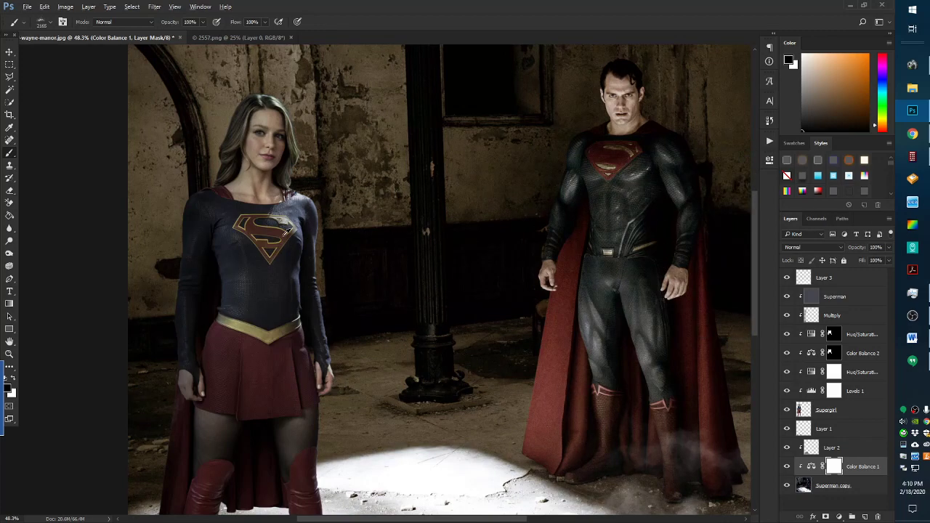
scroll(264, 248, "down", 2)
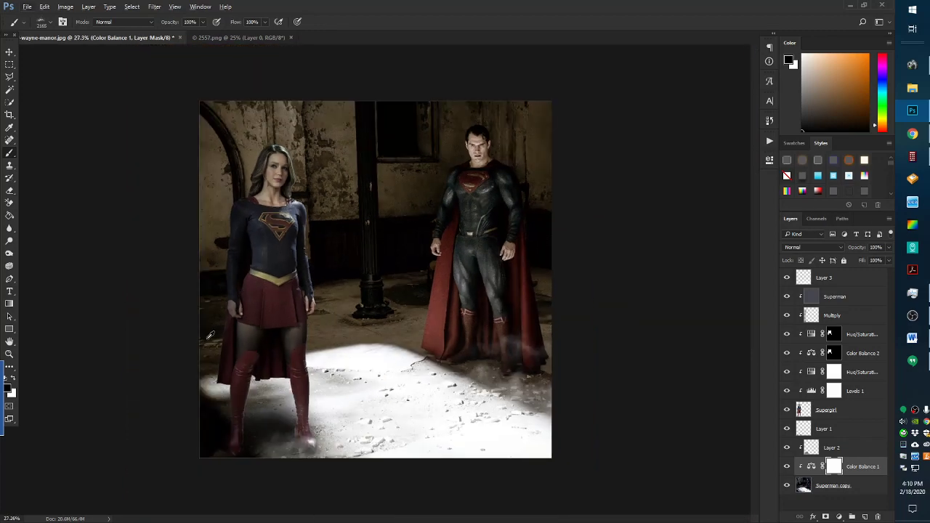
scroll(319, 247, "up", 1)
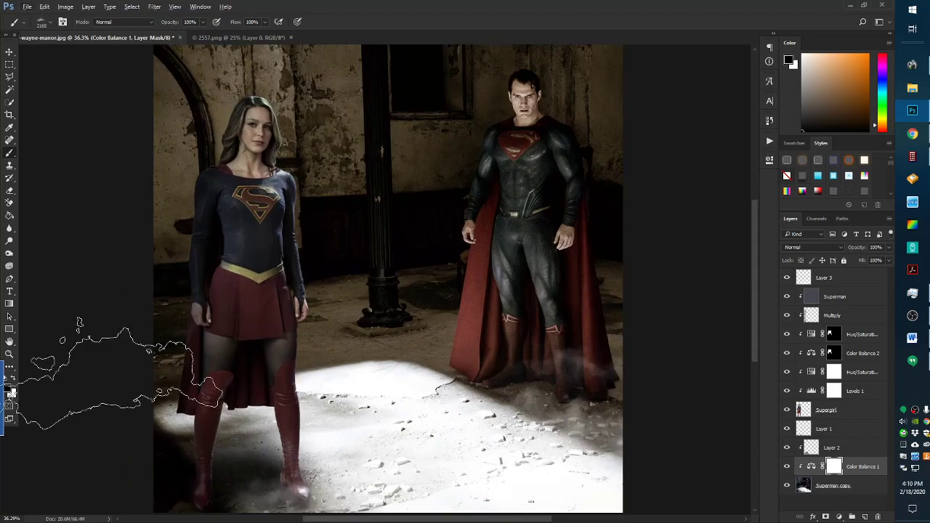
scroll(79, 321, "down", 1)
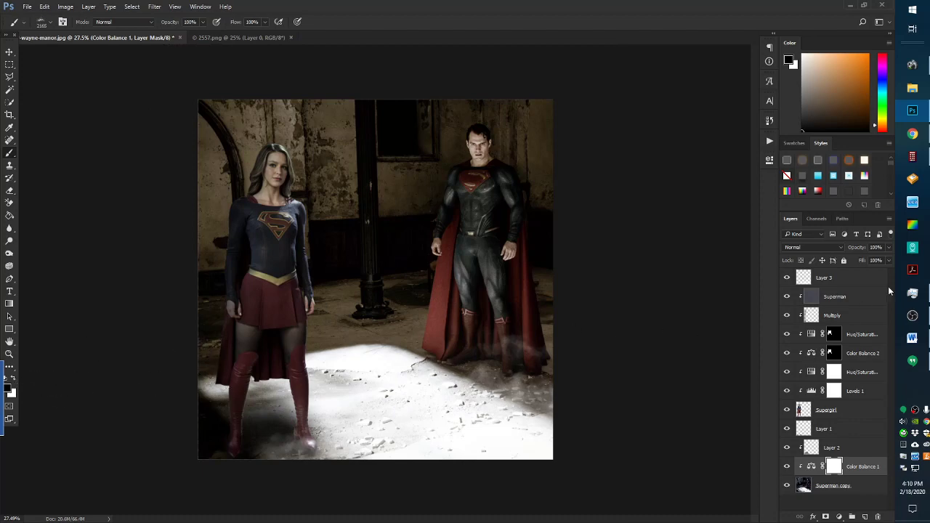
Group the Superman through Supergirl layers into Group 1
left_click(861, 296)
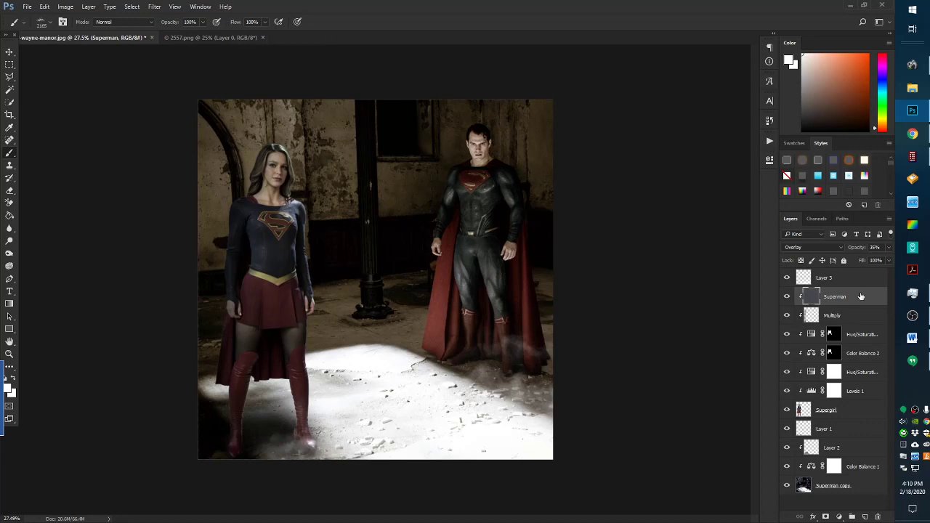
left_click(857, 416, "shift")
left_click(851, 516)
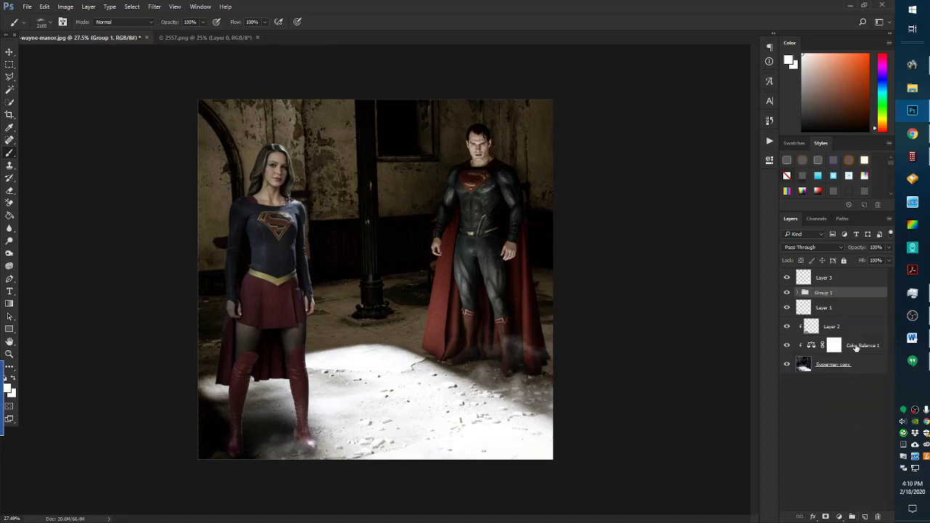
left_click(787, 277)
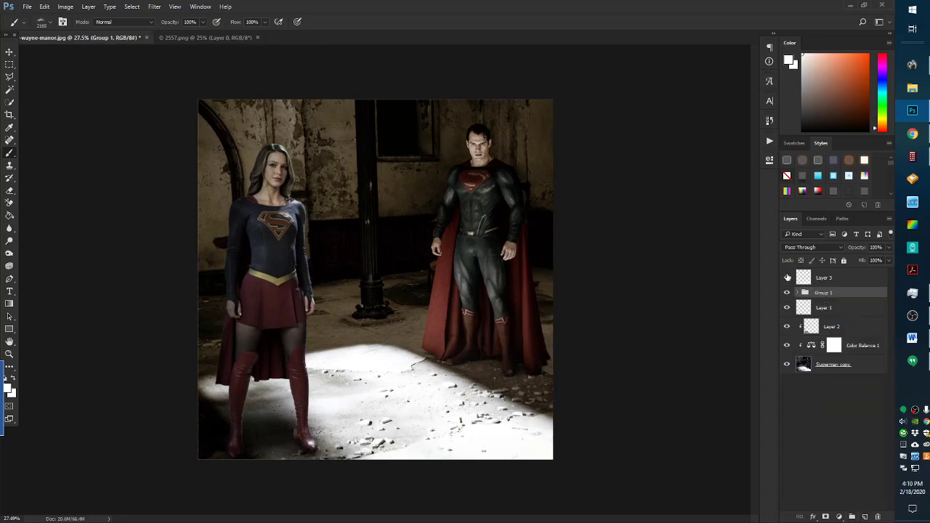
left_click(786, 277)
Rename Layer 3 to 'Dust'
double_click(825, 279)
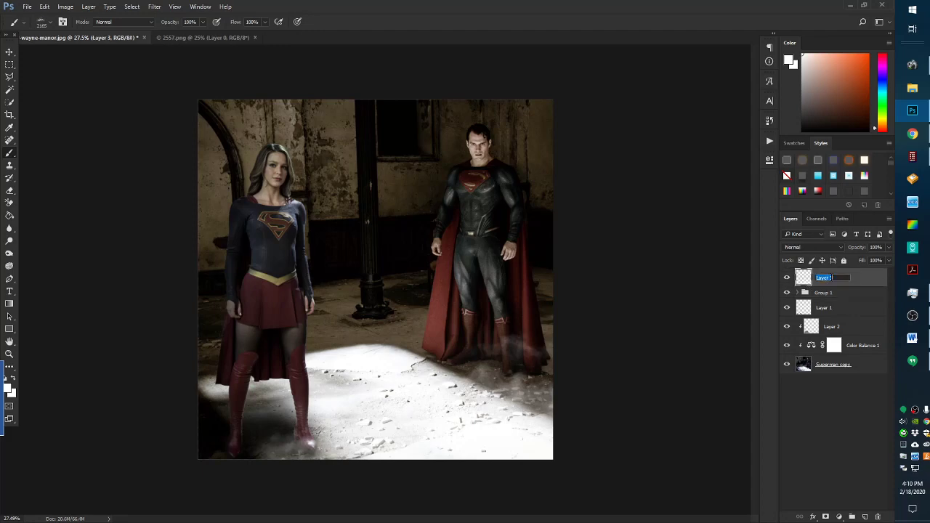
type("Dust")
key("Return")
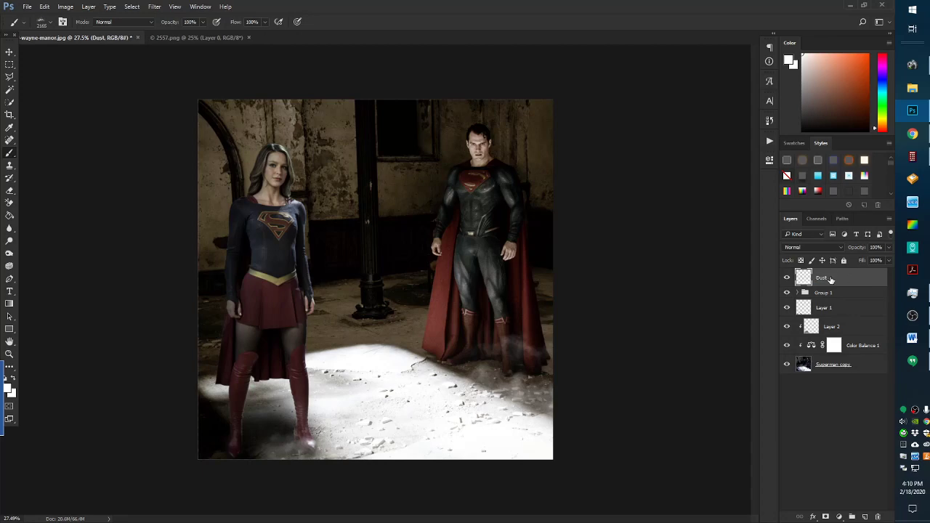
Toggle Layer 1's visibility to compare the boot glow, leaving it on
left_click(785, 309)
left_click(785, 308)
left_click(786, 309)
left_click(785, 308)
left_click(786, 309)
scroll(317, 396, "up", 3)
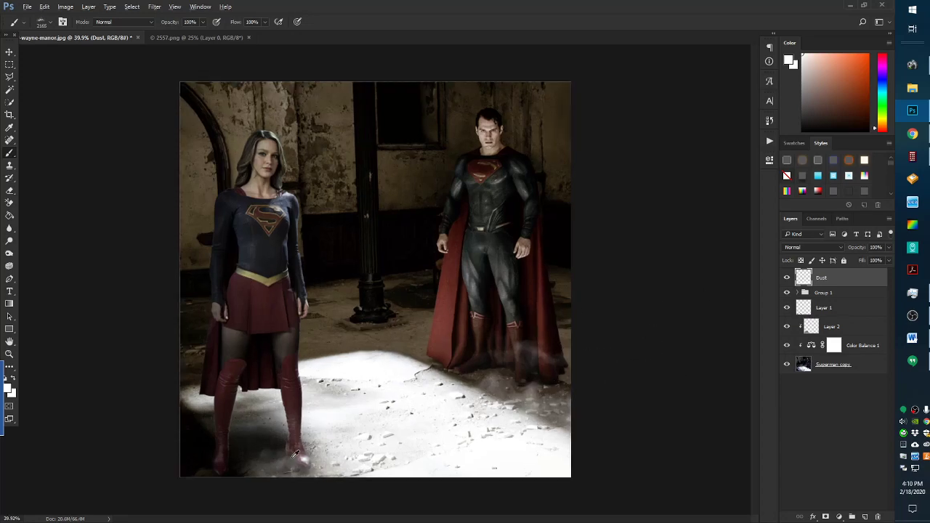
scroll(201, 471, "down", 2)
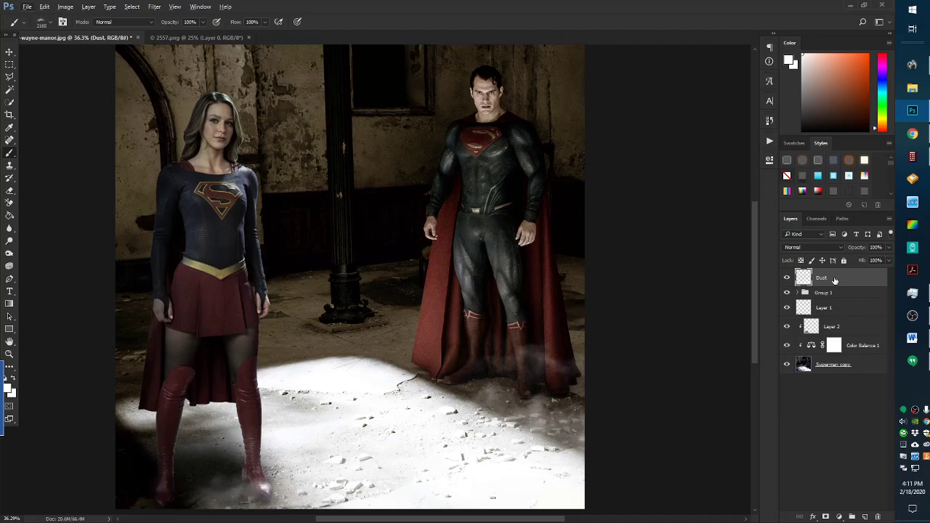
left_click(165, 38)
left_click(10, 53)
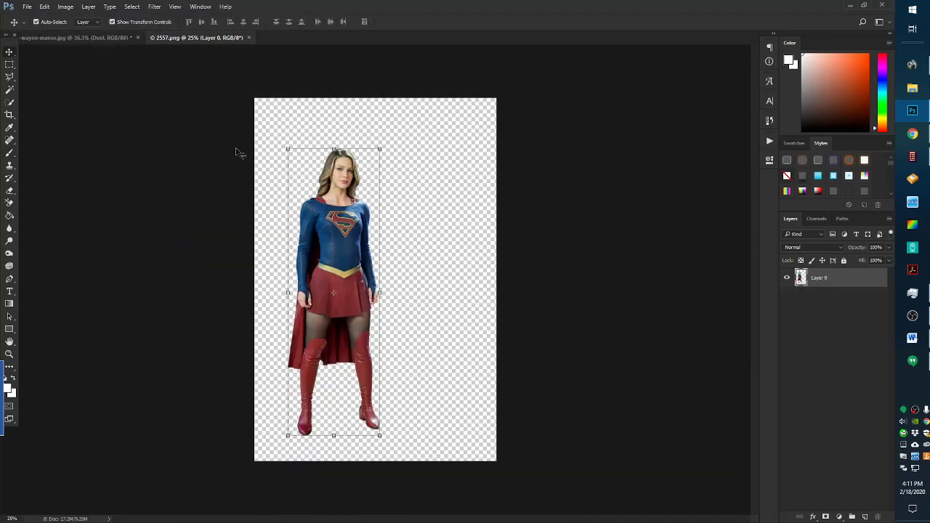
left_click_drag(339, 201, 195, 183)
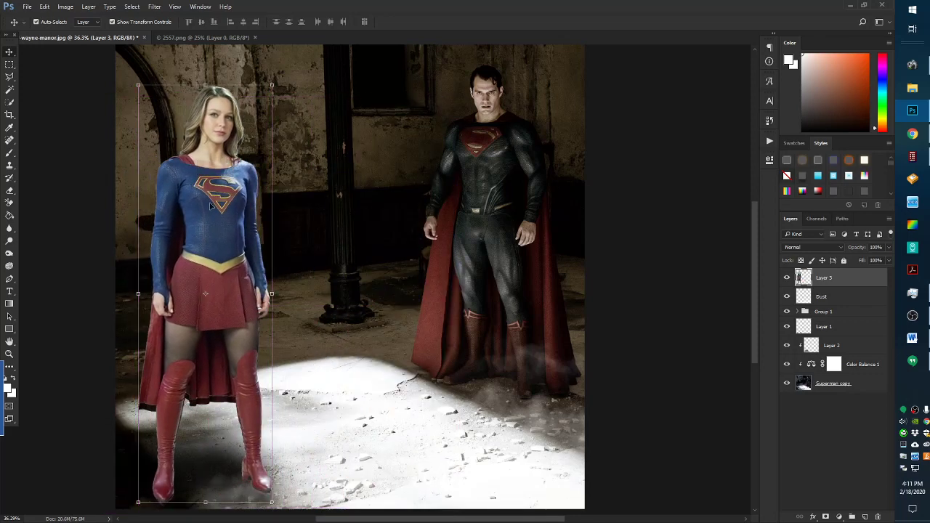
left_click(786, 278)
left_click_drag(851, 280, 878, 516)
scroll(126, 284, "down", 3)
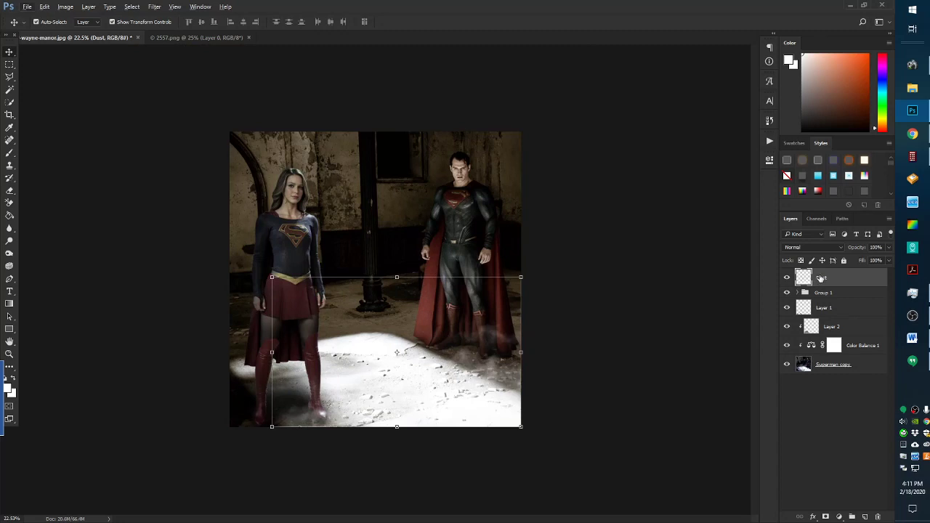
scroll(467, 247, "up", 1)
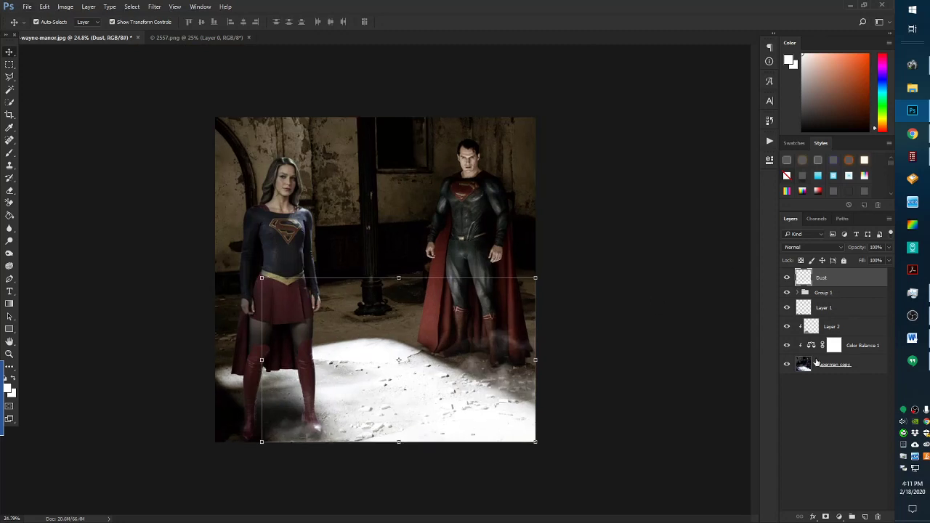
Add a Levels adjustment with black input raised to about 5 and white input lowered to 227
left_click(838, 517)
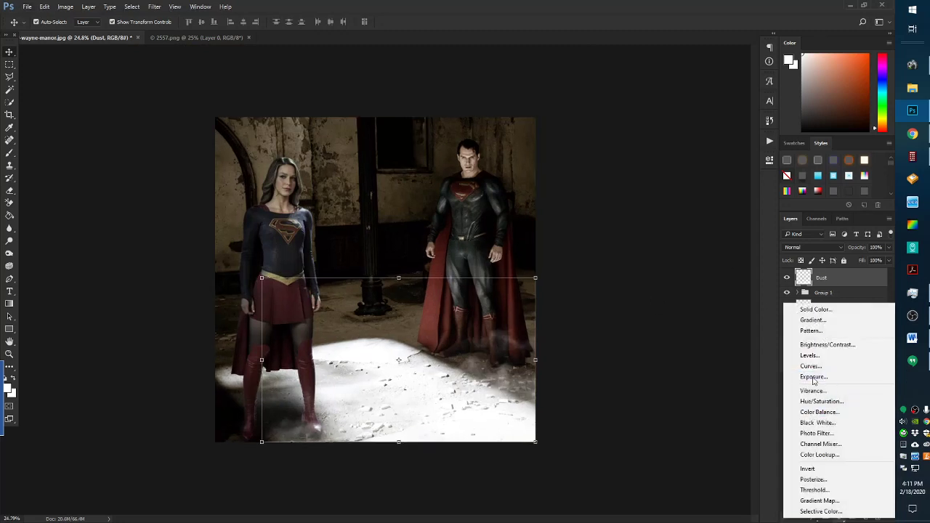
left_click(809, 355)
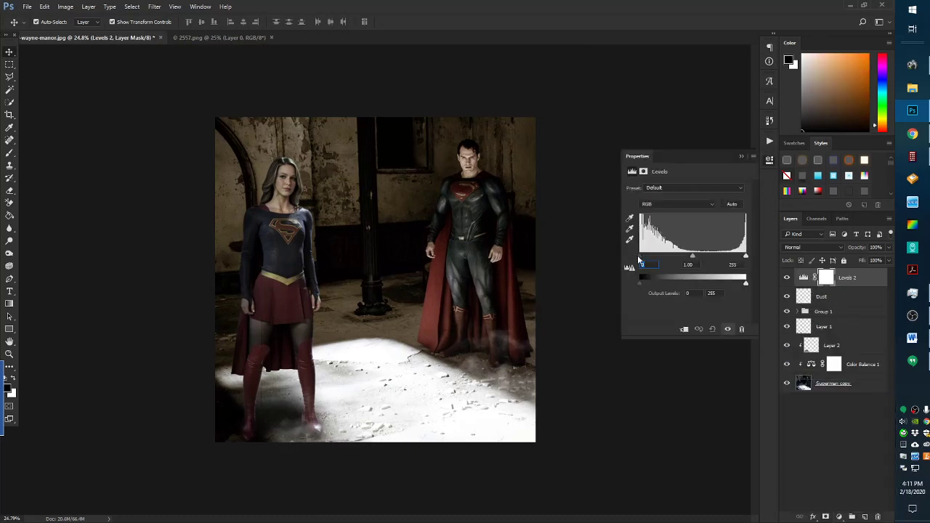
left_click_drag(641, 257, 687, 256)
left_click_drag(746, 257, 736, 258)
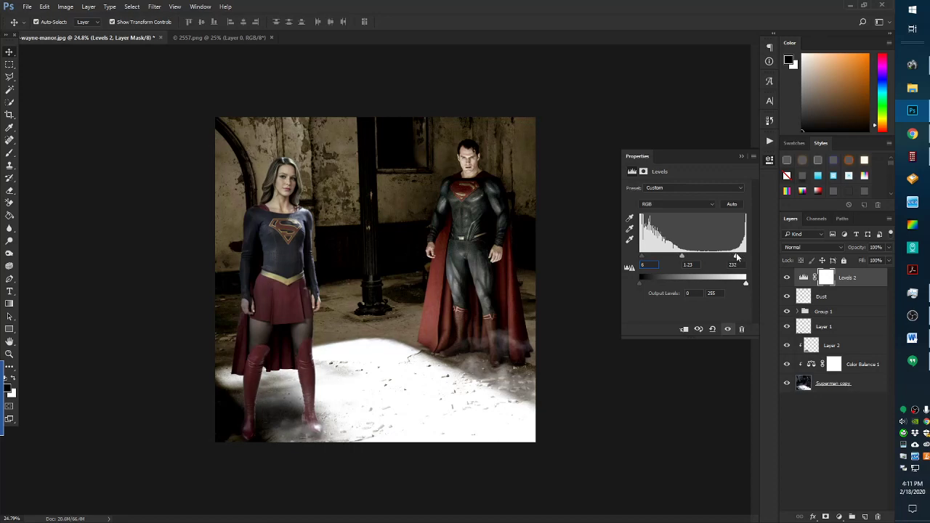
left_click(741, 156)
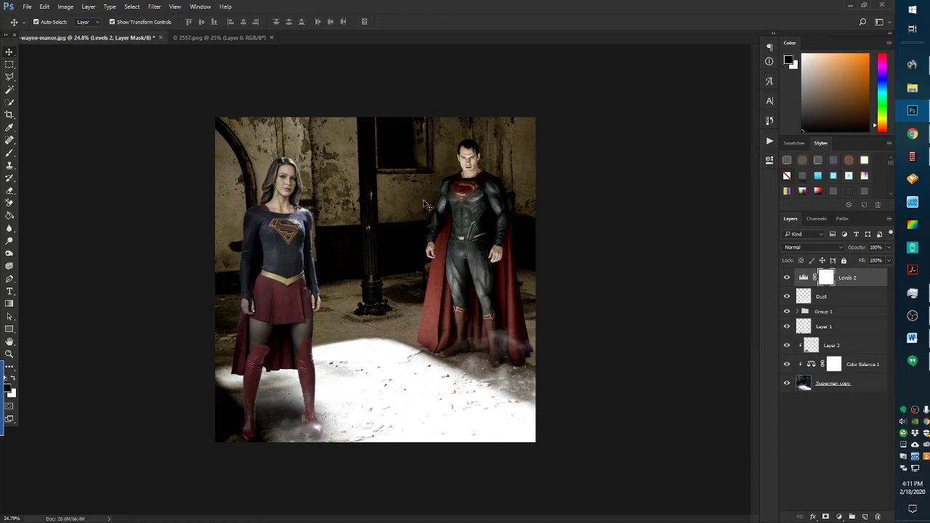
key("ctrl+plus")
scroll(221, 274, "up", 2)
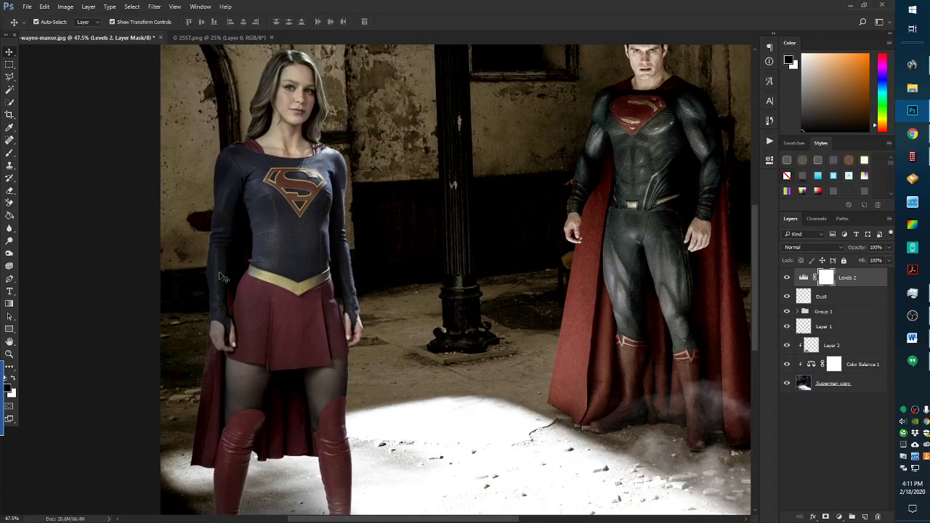
scroll(222, 276, "down", 2)
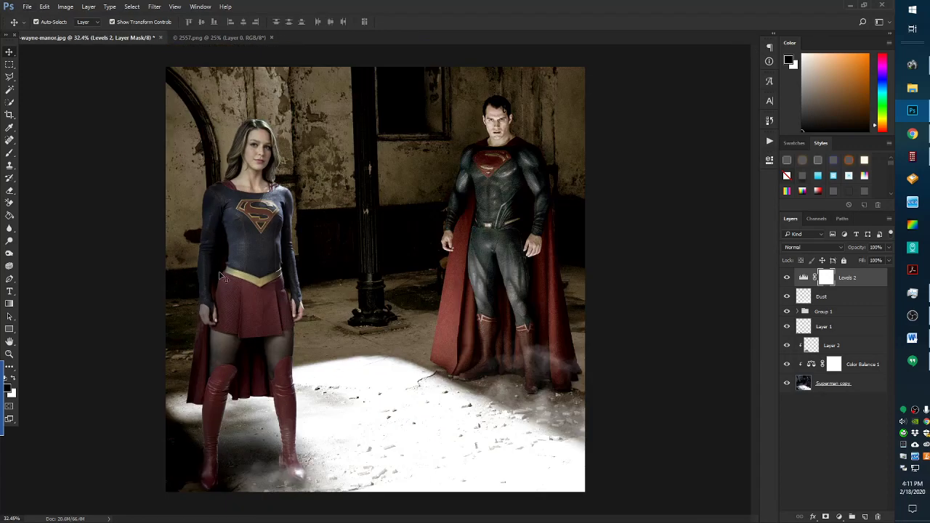